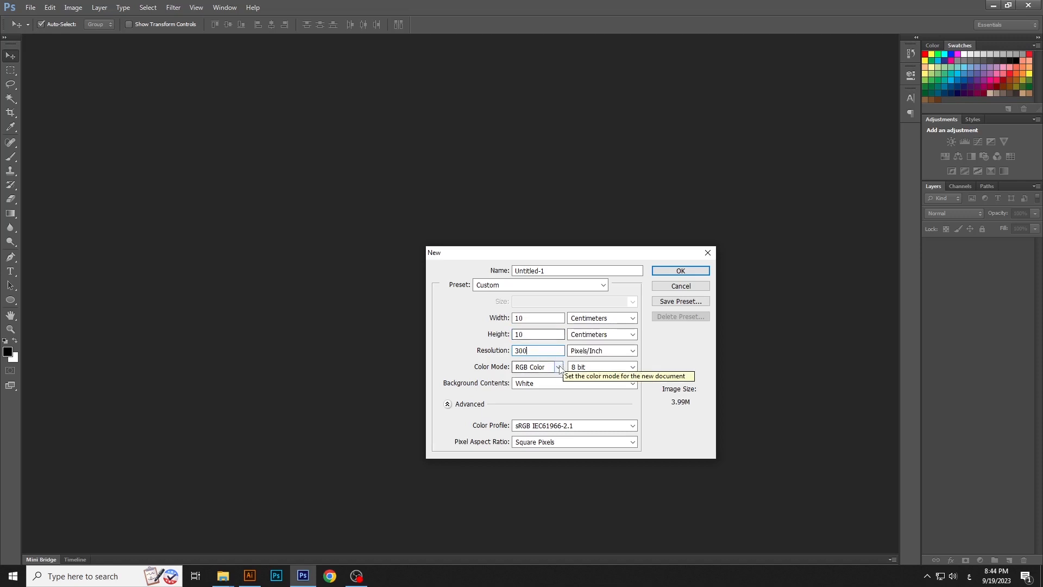
Create the 10 × 10 cm RGB document at 300 pixels/inch and place the back image, enlarged slightly past the canvas's lower-right corner
left_click(661, 270)
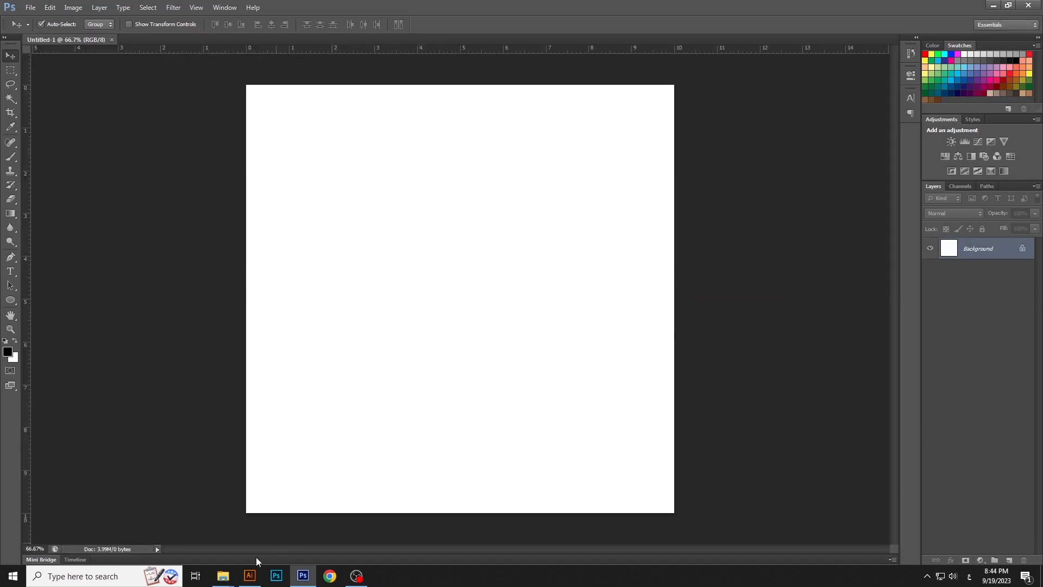
mouse_move(222, 575)
left_click(328, 526)
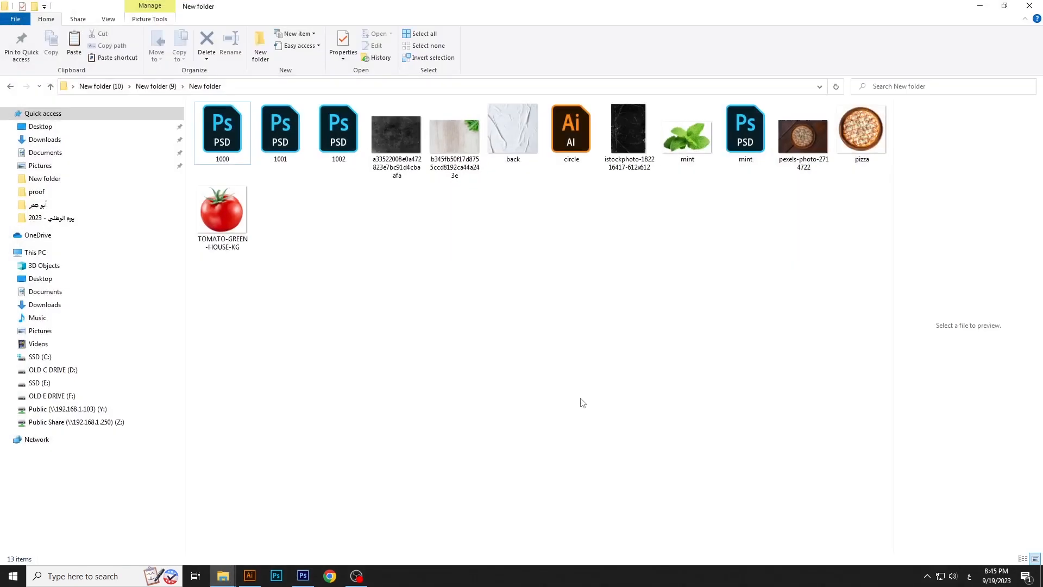
left_click(511, 142)
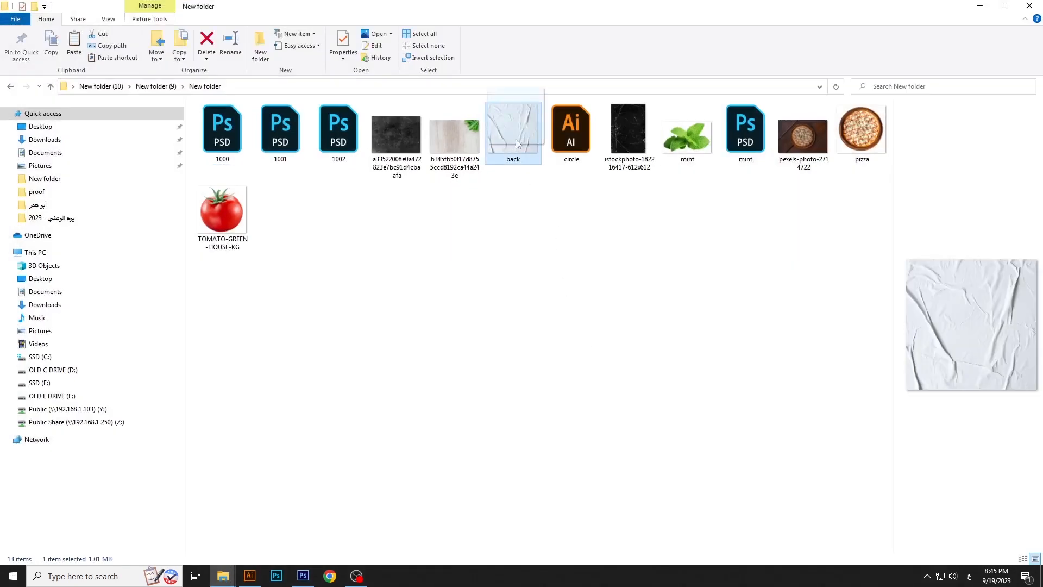
left_click_drag(516, 142, 540, 360)
key("Return")
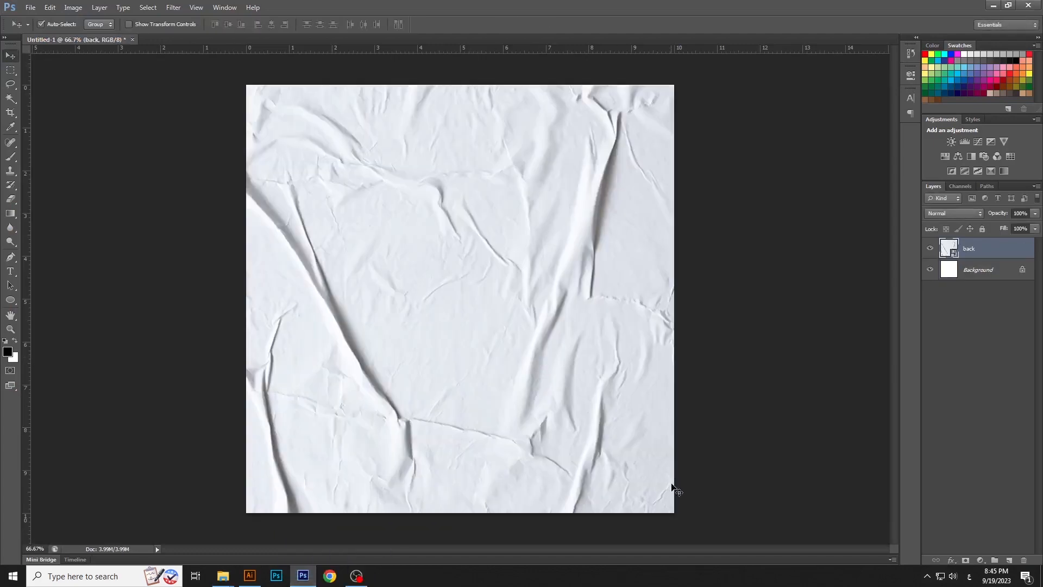
key("ctrl+t")
left_click_drag(675, 513, 679, 517)
key("Return")
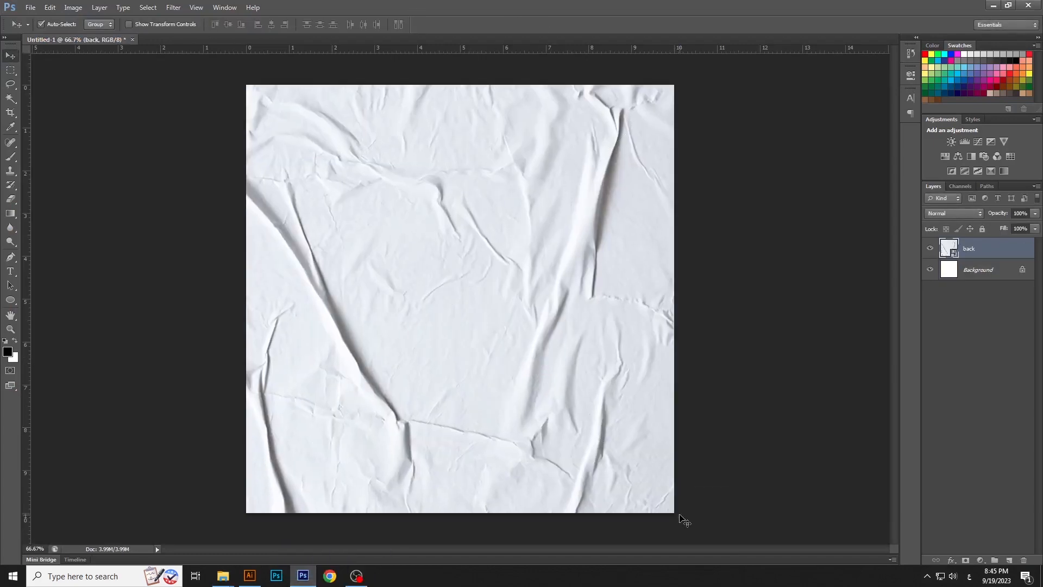
Lower the back layer's opacity to 30% and lock the layer
left_click(1034, 214)
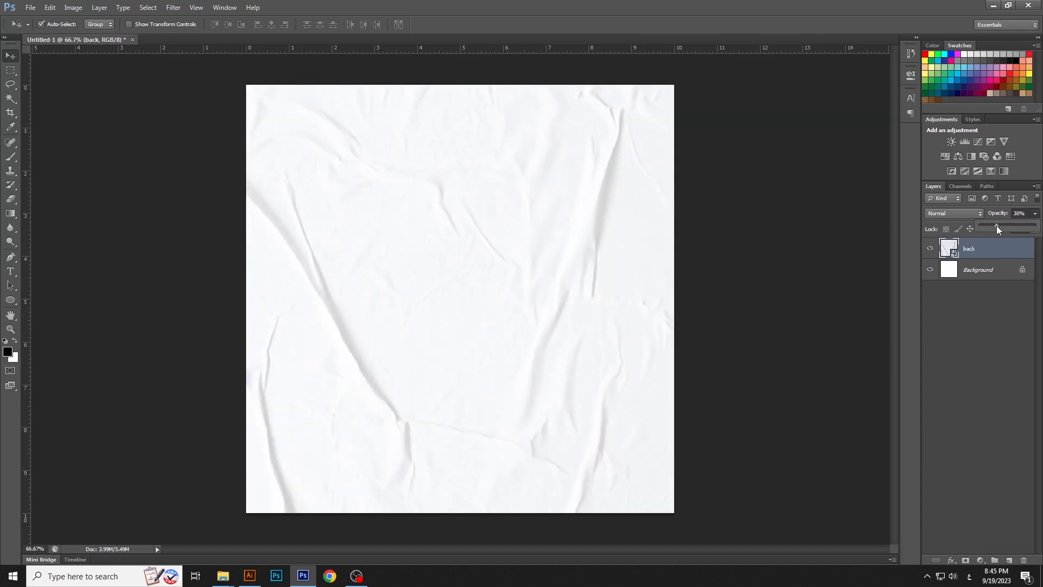
left_click(981, 229)
left_click(872, 258)
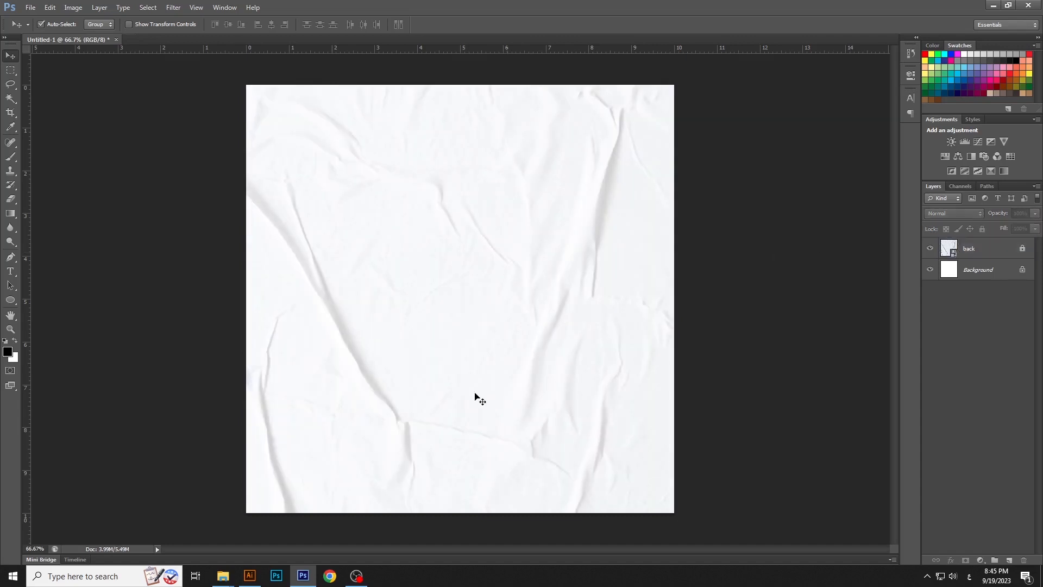
Switch to Illustrator and copy the square grid artwork in circle.ai
left_click(259, 571)
left_click(402, 348)
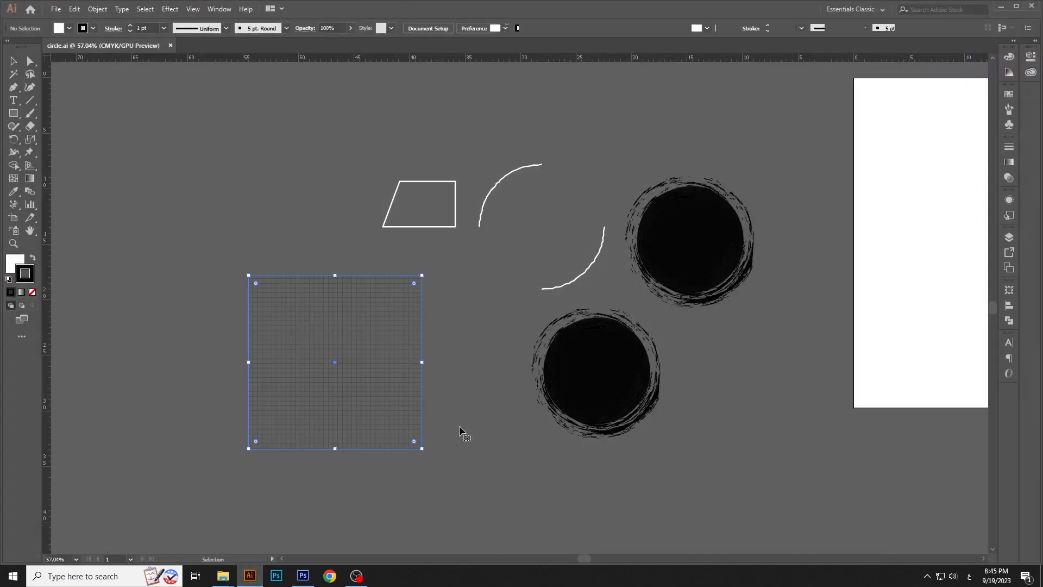
left_click(74, 8)
left_click(92, 60)
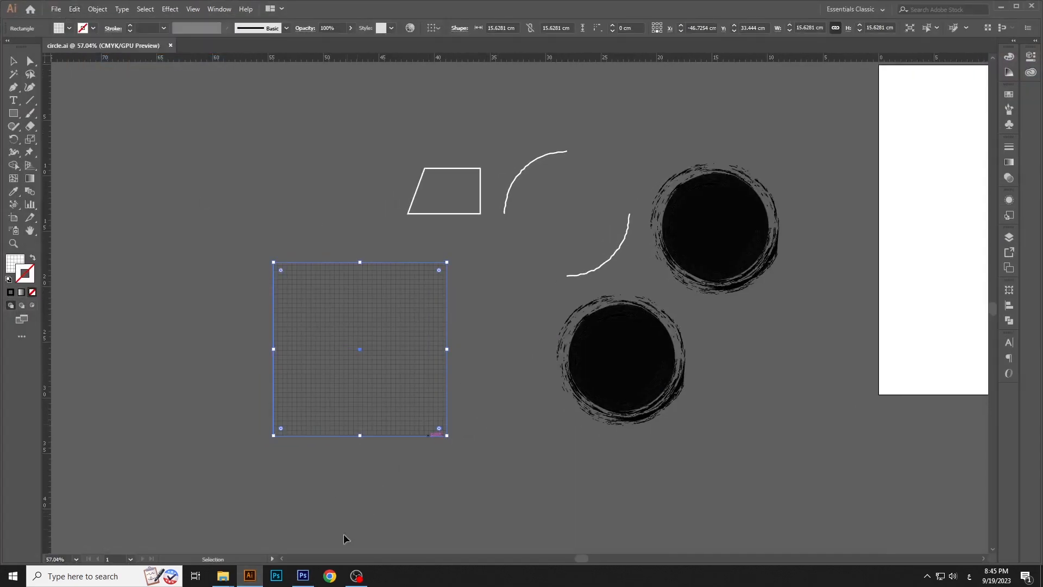
Return to Photoshop and paste the grid as a Smart Object, scaled slightly to cover the whole canvas
left_click(303, 576)
left_click(50, 7)
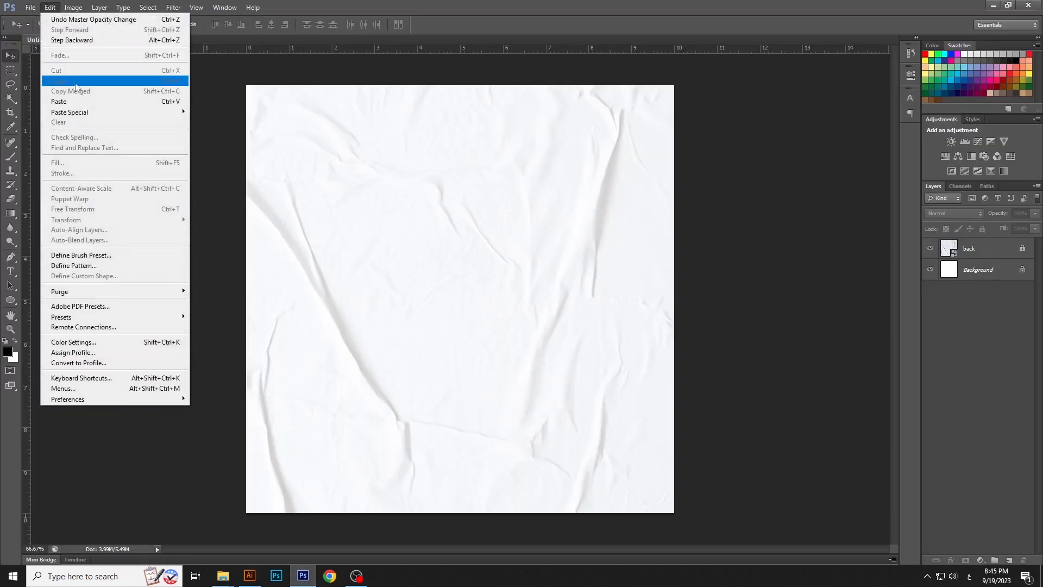
left_click(72, 101)
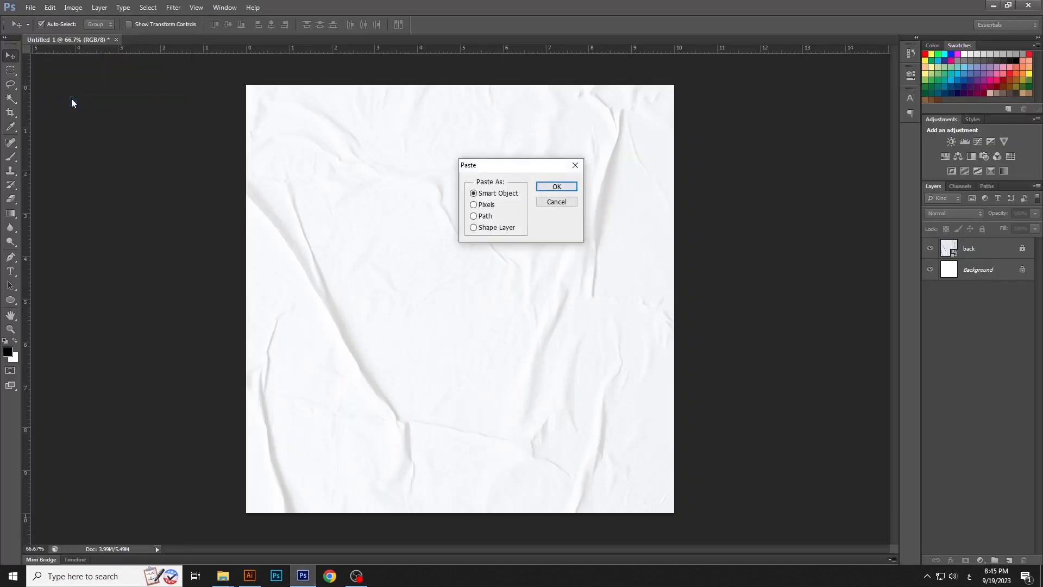
key("Return")
left_click_drag(679, 515, 683, 518)
key("Return")
Reduce the grid layer's opacity to a faint background pattern and lock the layer
left_click(1035, 213)
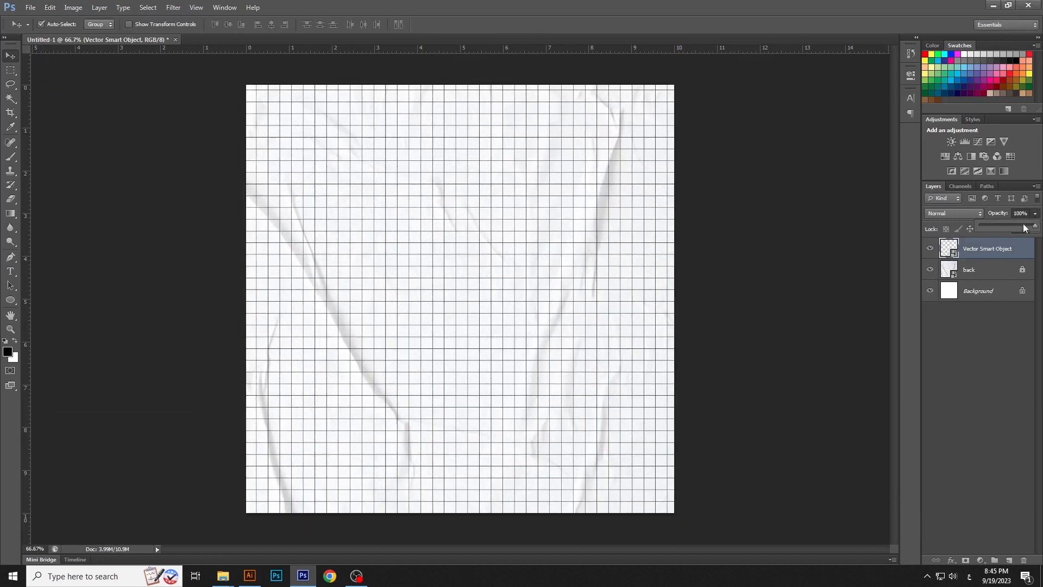
left_click_drag(1005, 224, 994, 223)
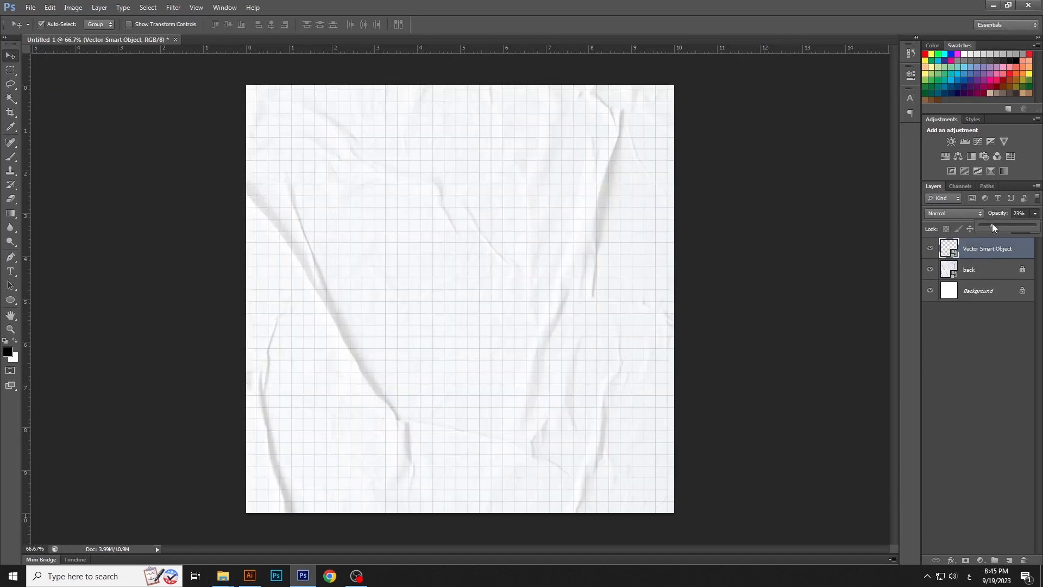
left_click(715, 274)
Place the pizza image, scale it to about 96%, and position it in the canvas's lower-left area
mouse_move(223, 576)
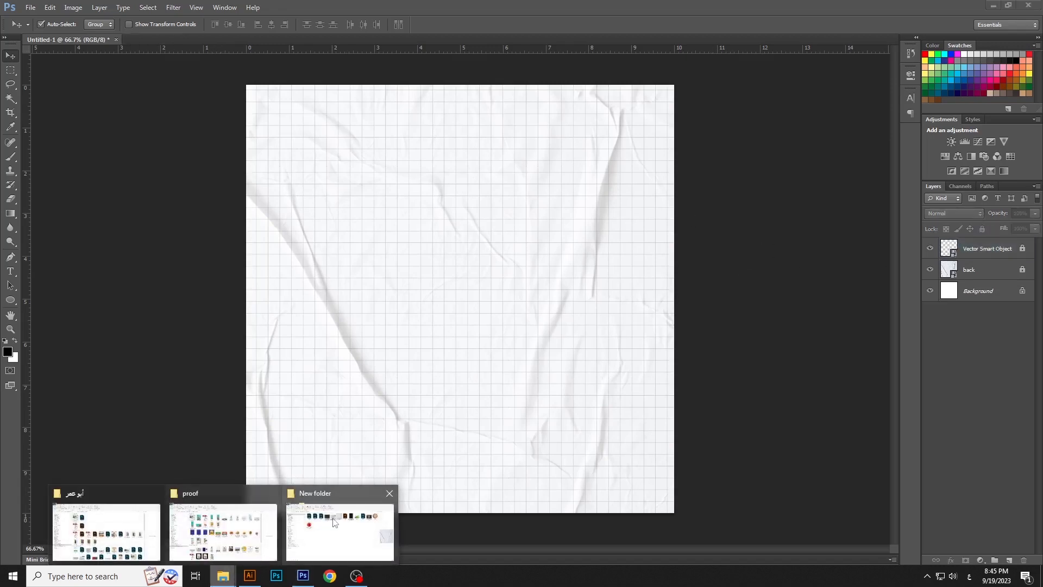
left_click(342, 521)
left_click_drag(864, 135, 452, 321)
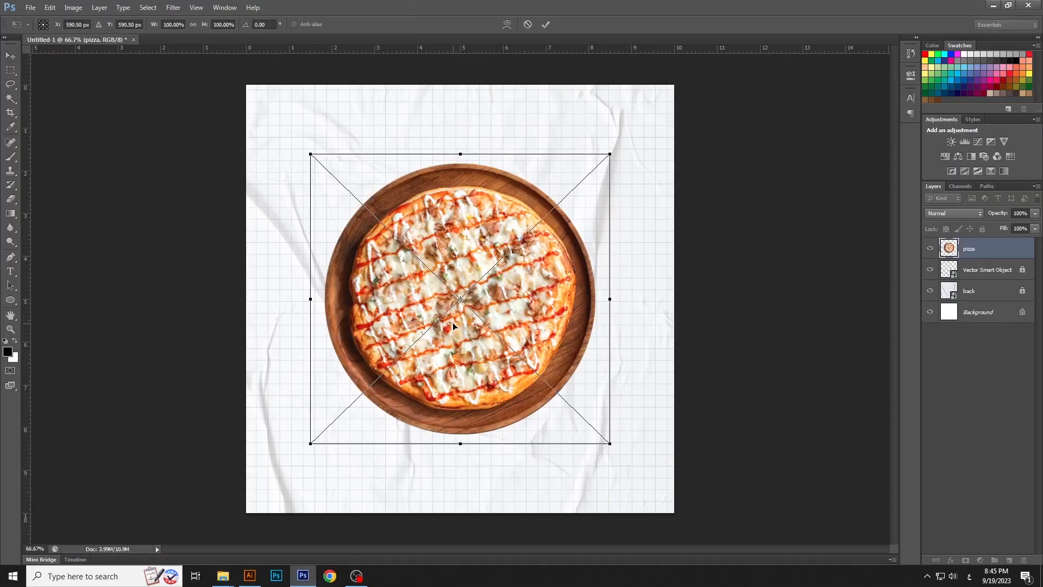
left_click_drag(500, 369, 485, 382)
left_click_drag(564, 210, 553, 211)
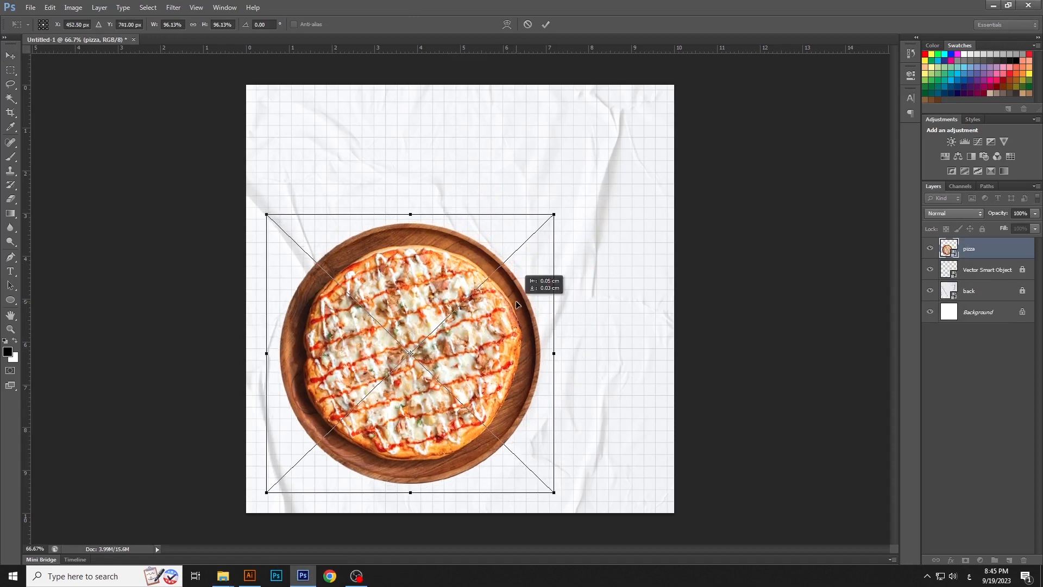
double_click(516, 300)
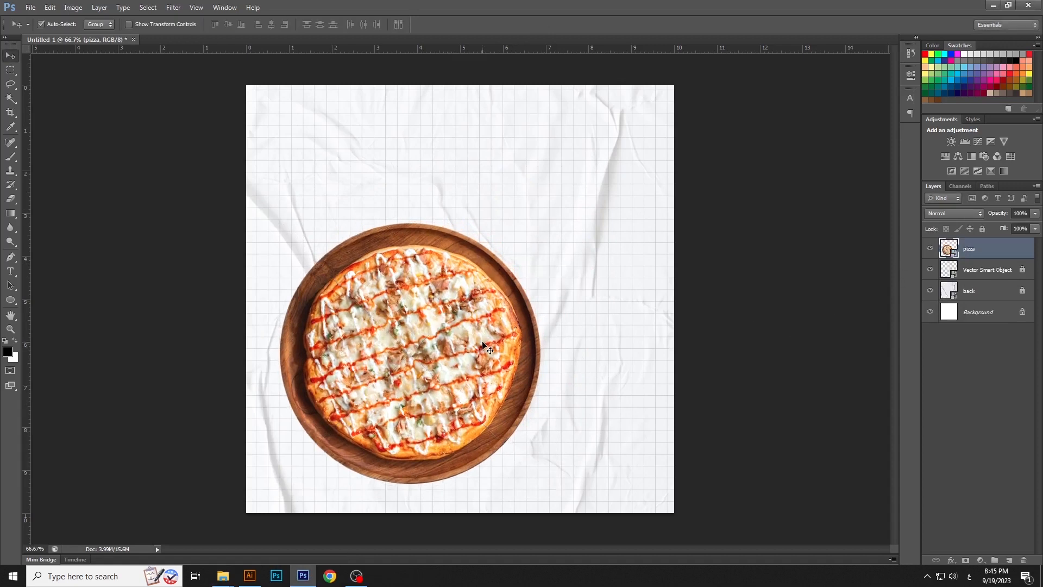
left_click_drag(483, 343, 481, 344)
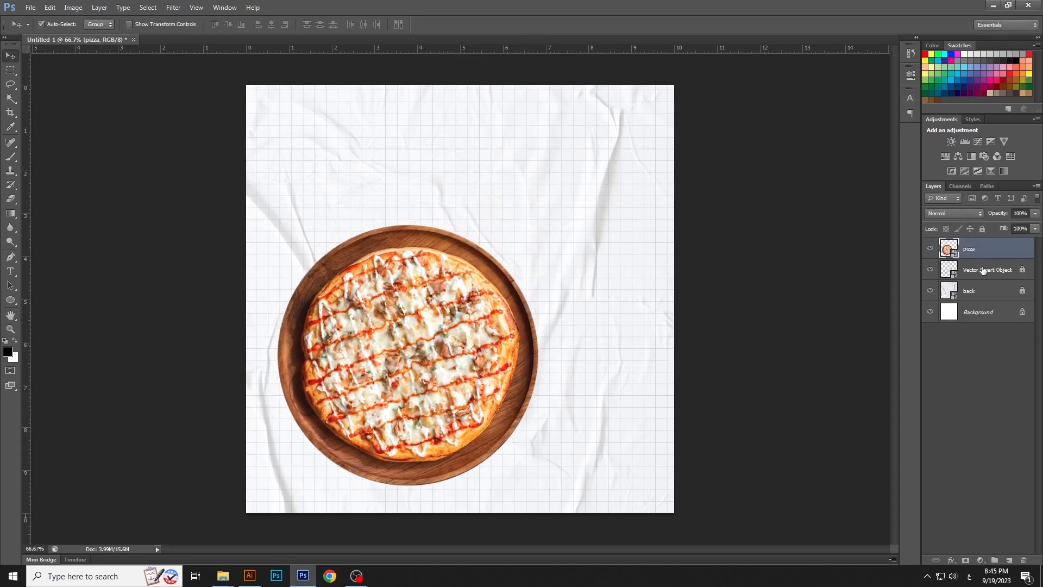
Give the pizza a soft Multiply drop shadow with 61% opacity, 78° angle and 100 px distance, and nudge the pizza slightly
double_click(1001, 251)
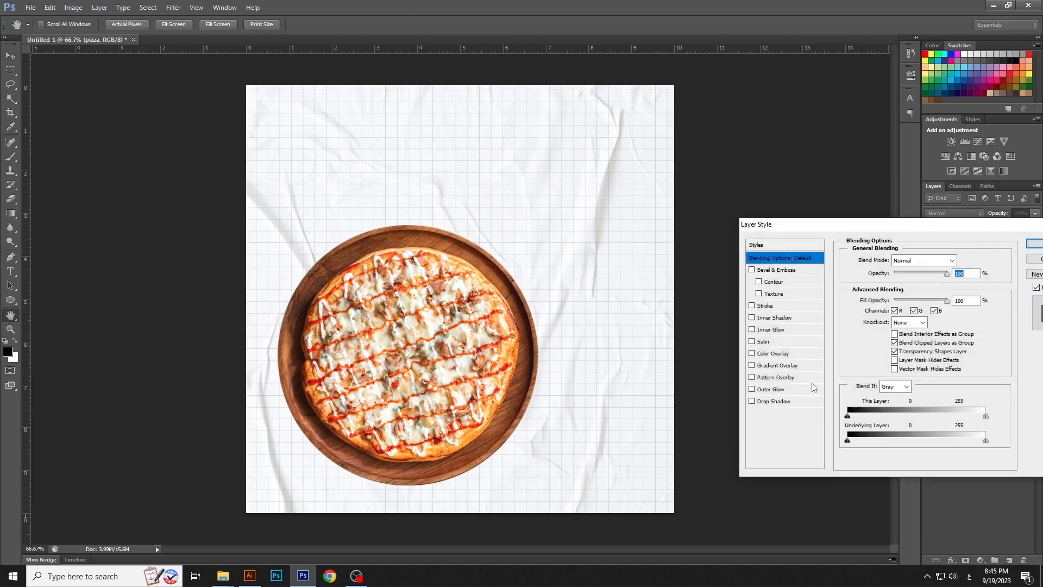
left_click(782, 401)
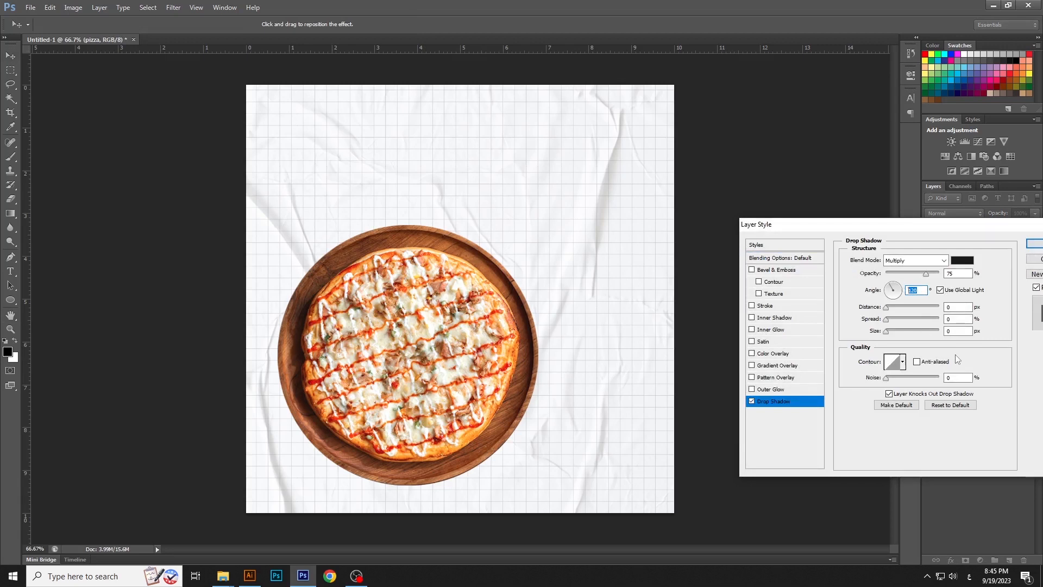
left_click(956, 307)
left_click_drag(886, 308, 910, 312)
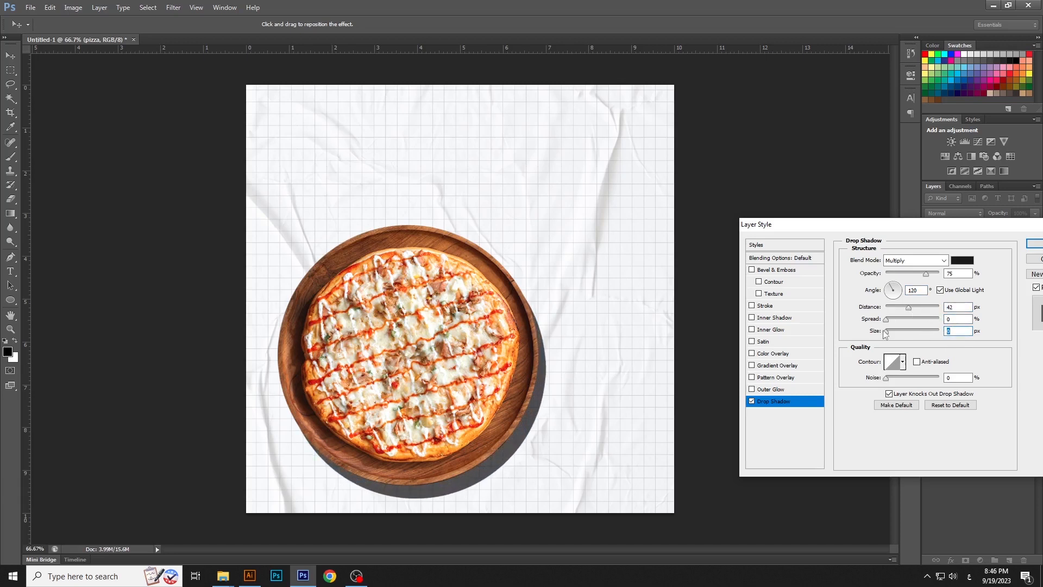
left_click_drag(886, 332, 897, 335)
left_click_drag(893, 287, 917, 314)
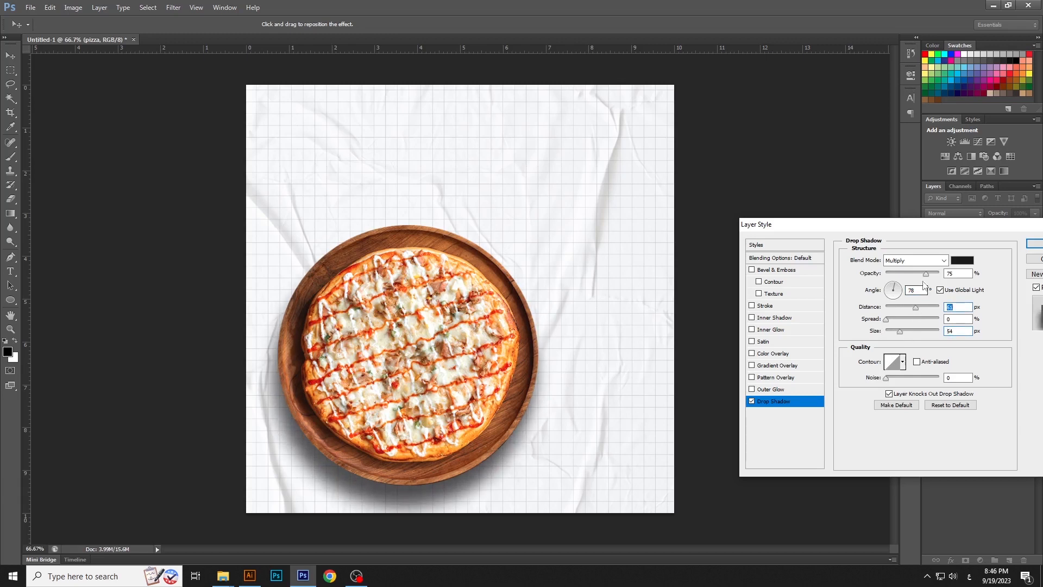
left_click_drag(921, 276, 927, 311)
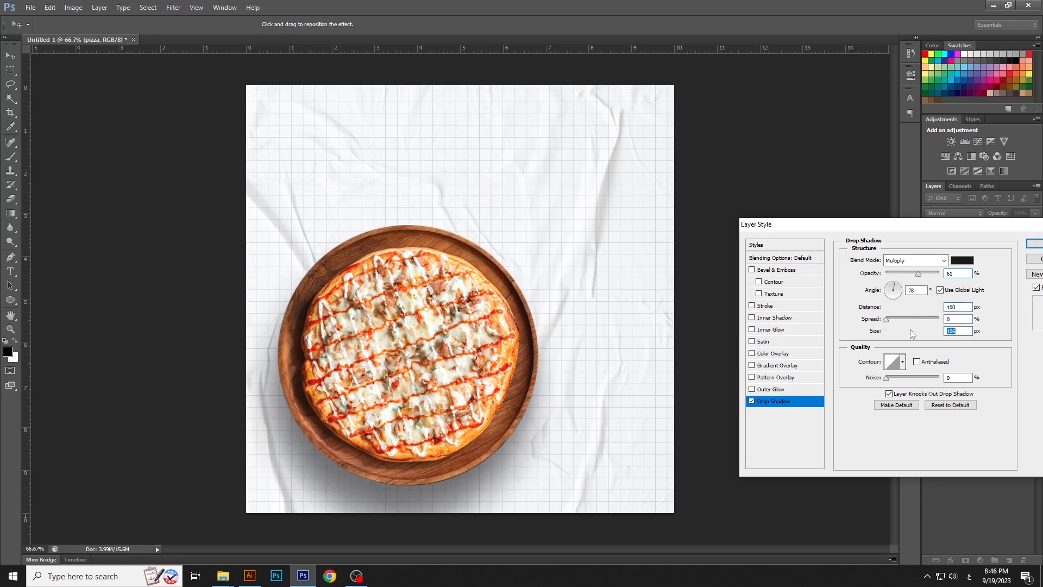
left_click(1034, 243)
left_click_drag(456, 368, 459, 367)
left_click(708, 328)
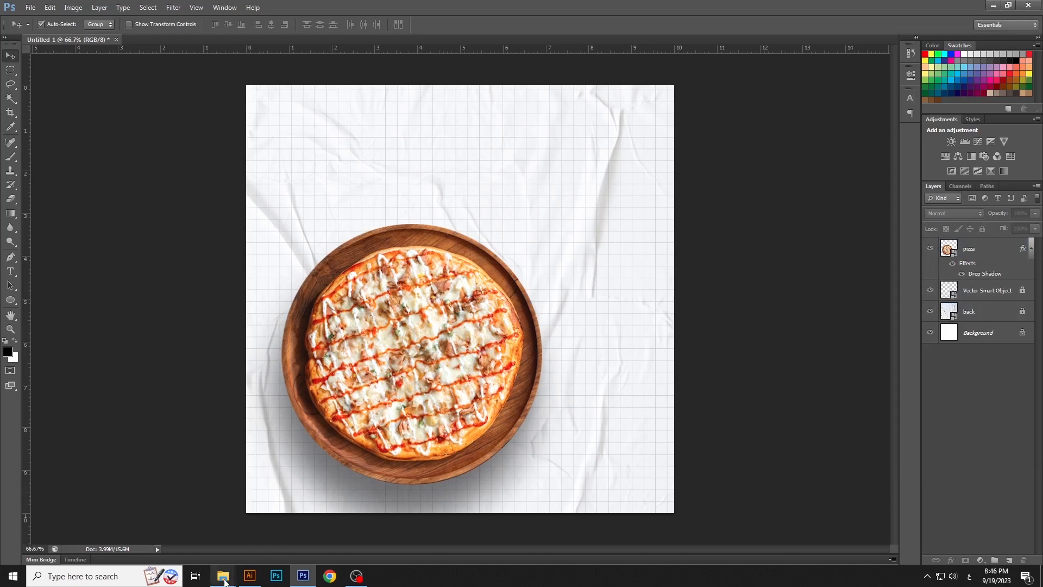
Place the mint leaf image in the document and arrange its layer directly beneath the pizza
mouse_move(223, 575)
left_click(396, 505)
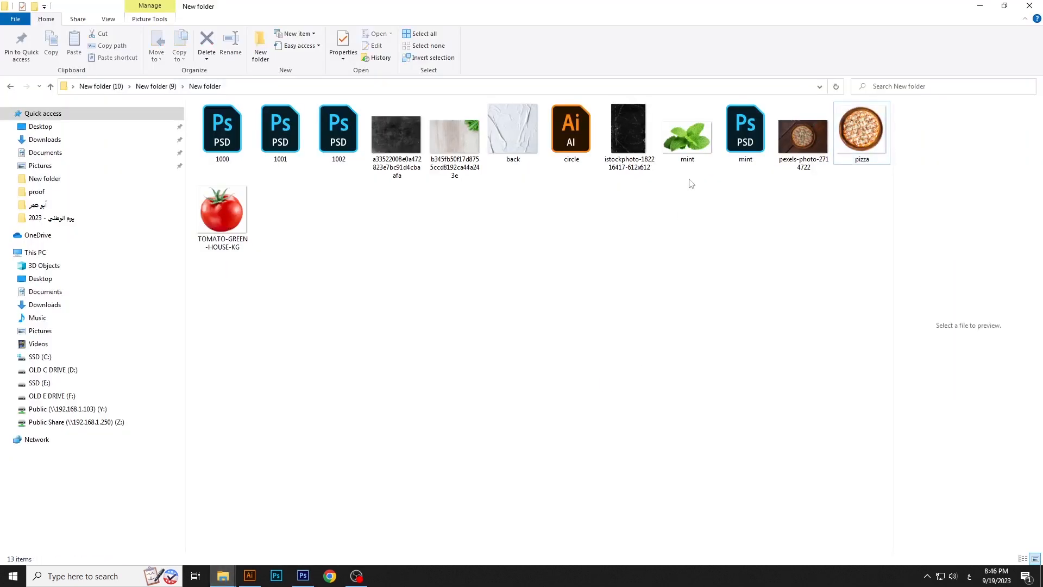
left_click_drag(687, 135, 587, 398)
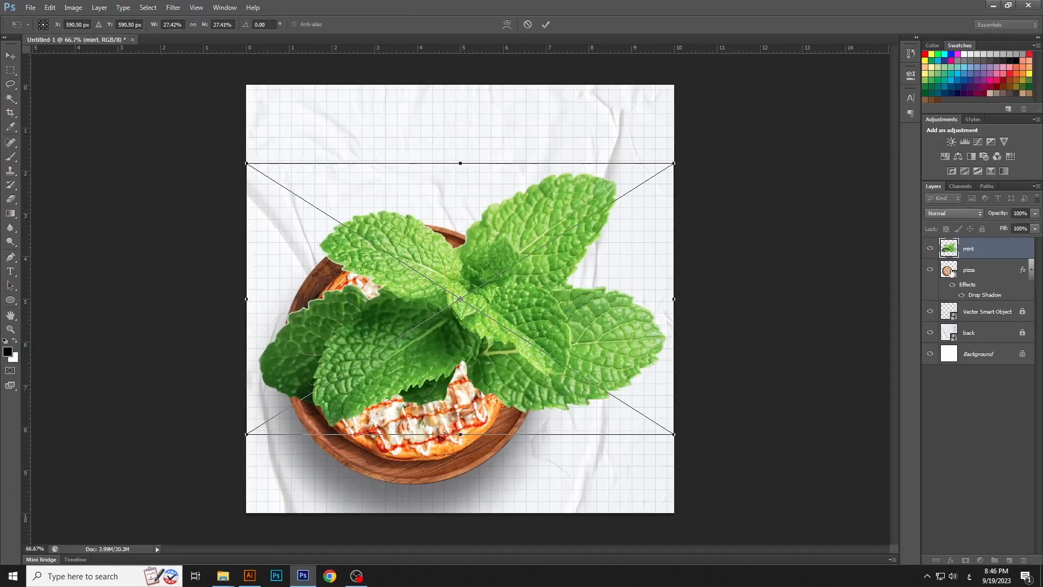
key("Return")
key("ctrl+bracketleft")
Scale the mint leaves down to about 10% and tuck them under the plate's lower-right edge
key("ctrl+t")
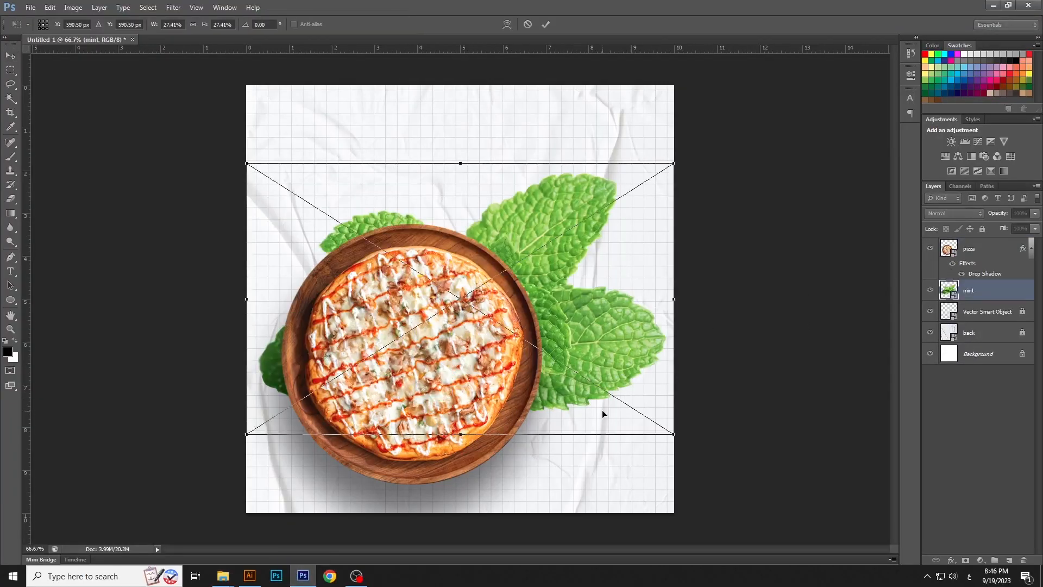
left_click_drag(678, 448, 553, 491)
key("Return")
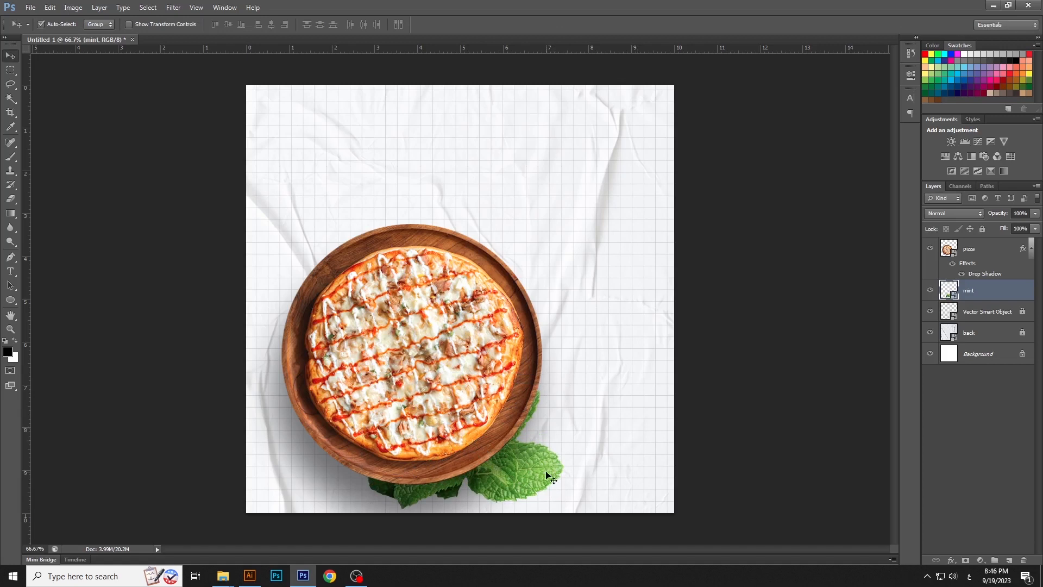
key("ctrl+t")
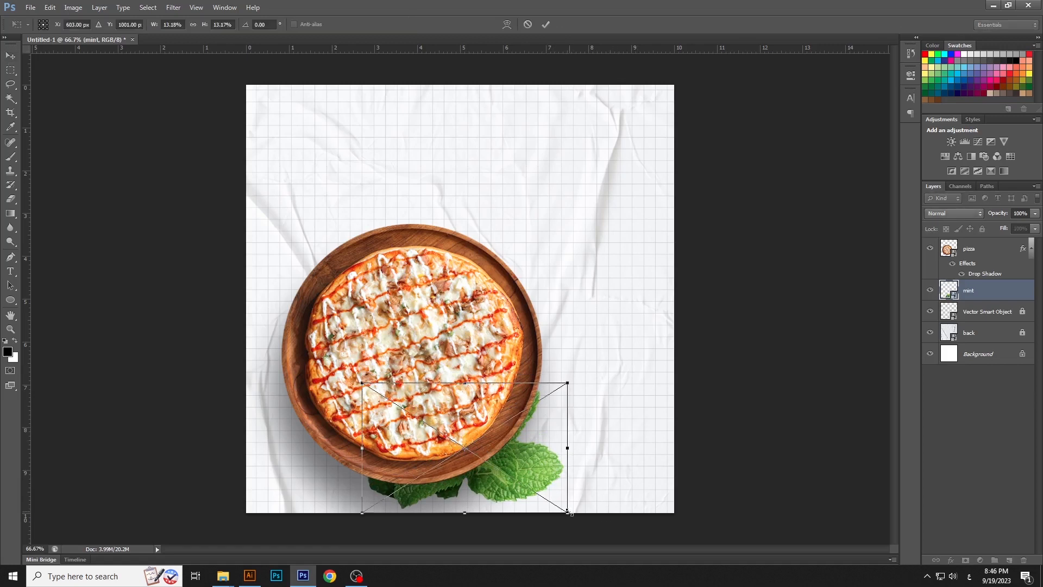
left_click_drag(567, 512, 517, 484)
key("Return")
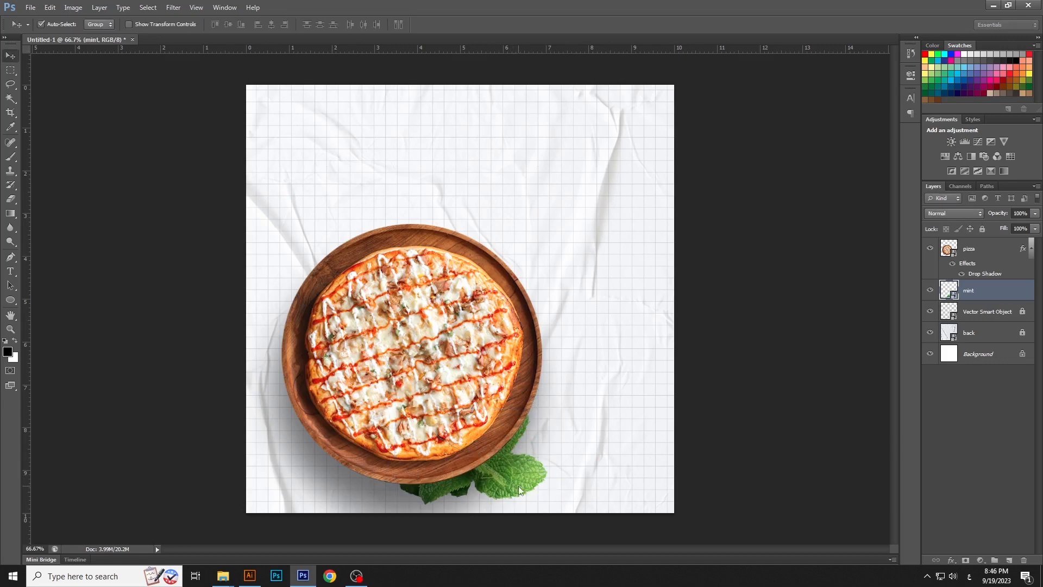
Duplicate the mint as a new Smart Object, scale it to about 13%, rotate it about -24°, and place it at the plate's upper-left edge
right_click(996, 292)
left_click(923, 247)
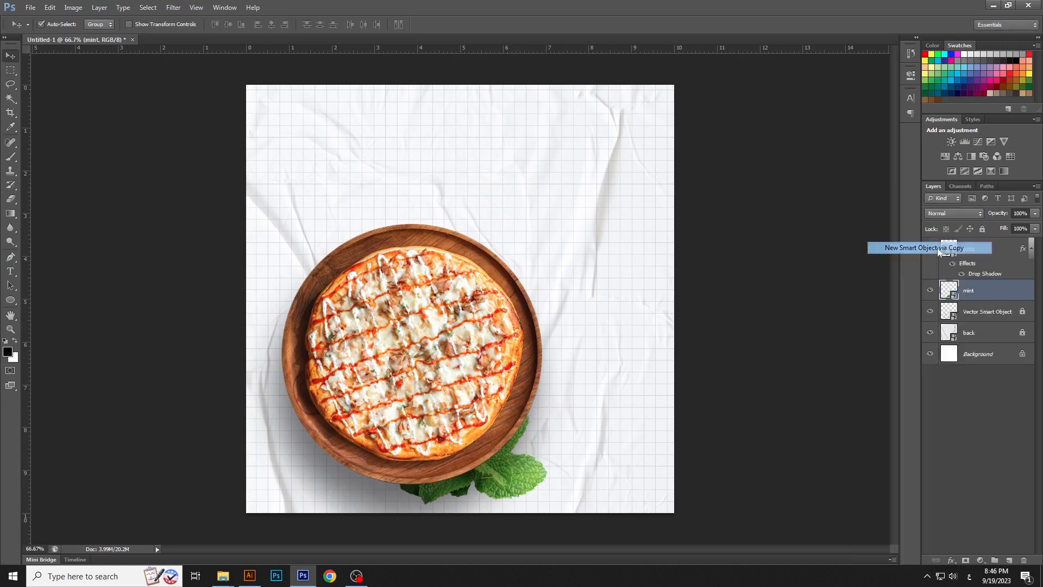
key("ctrl+t")
left_click_drag(388, 405, 184, 170)
left_click_drag(459, 275, 467, 280)
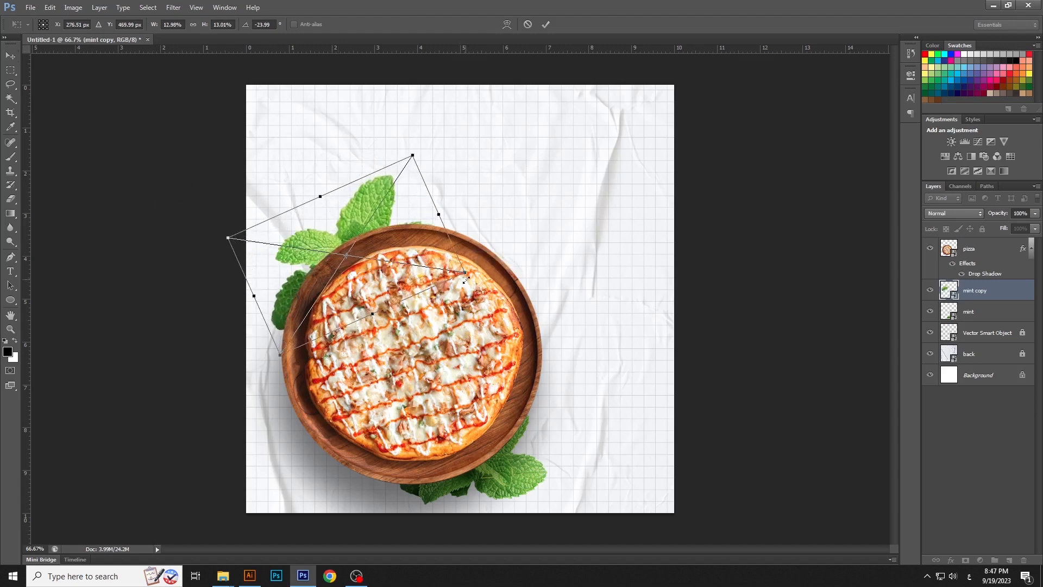
key("Return")
Scale the original mint leaves at the plate's lower-right edge down to about 9%
left_click(1012, 319)
key("ctrl+t")
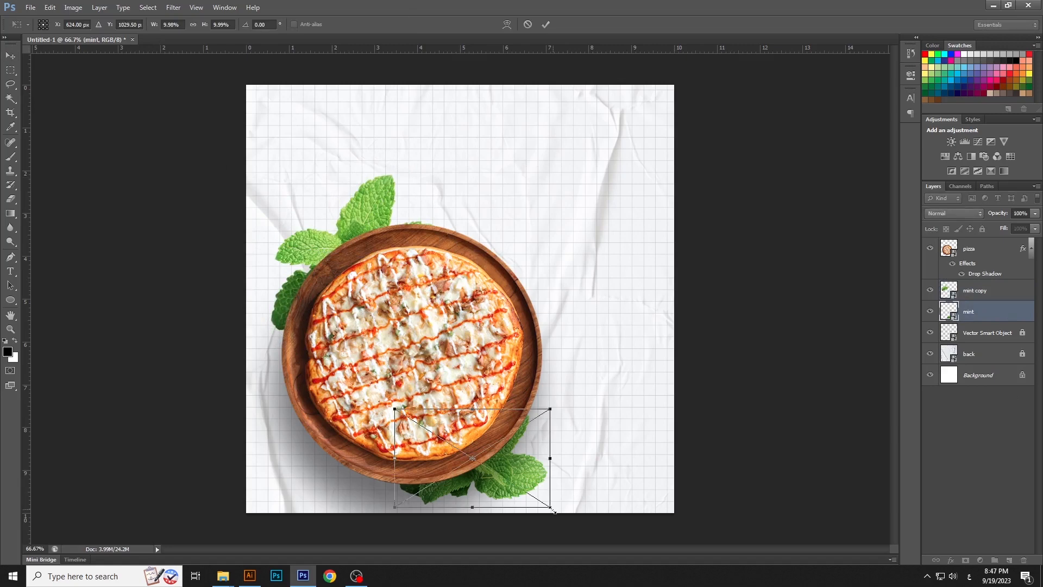
left_click_drag(551, 497, 530, 483)
key("Return")
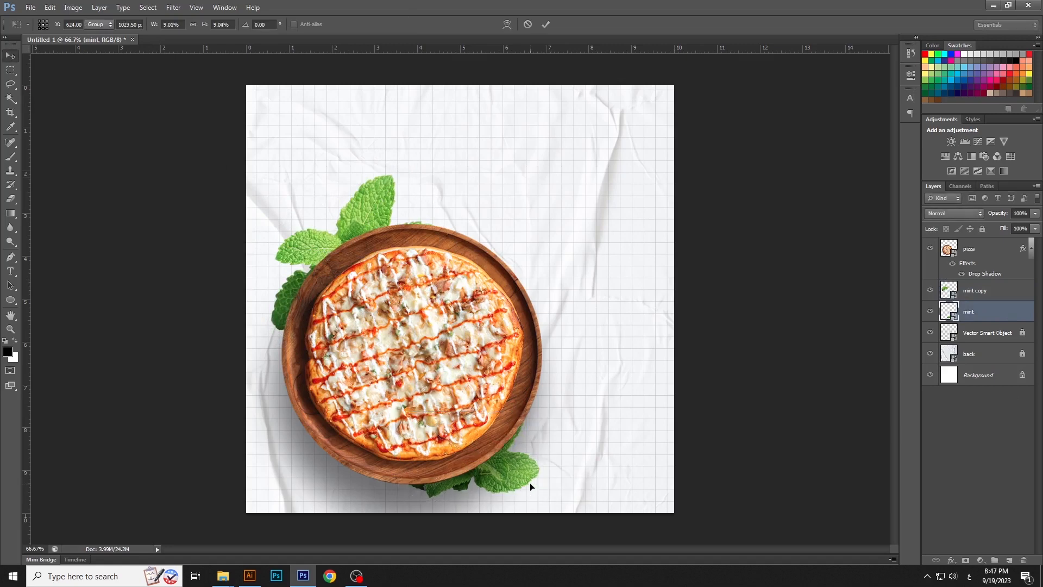
left_click(984, 291, "shift")
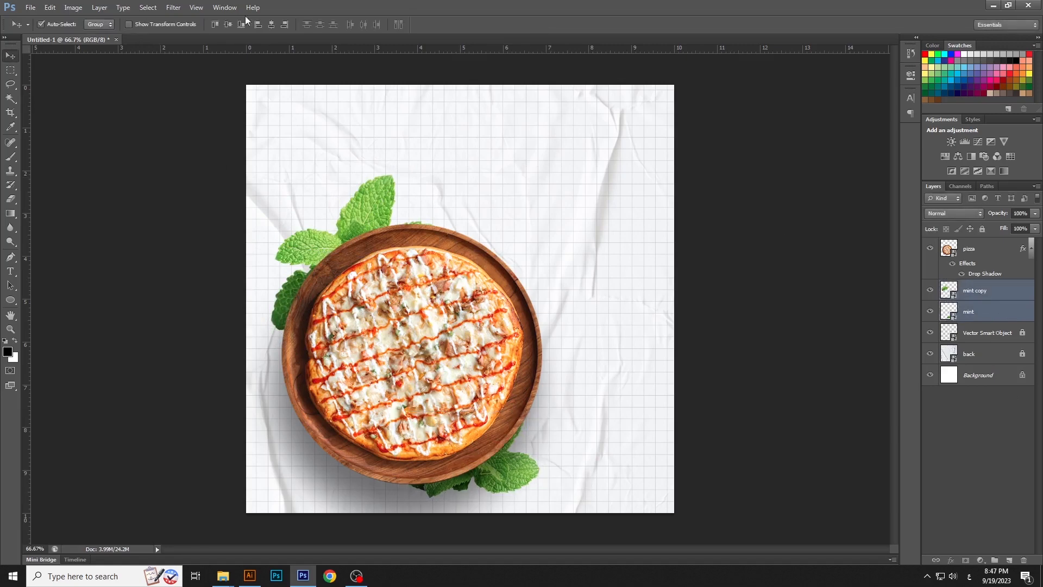
left_click(100, 8)
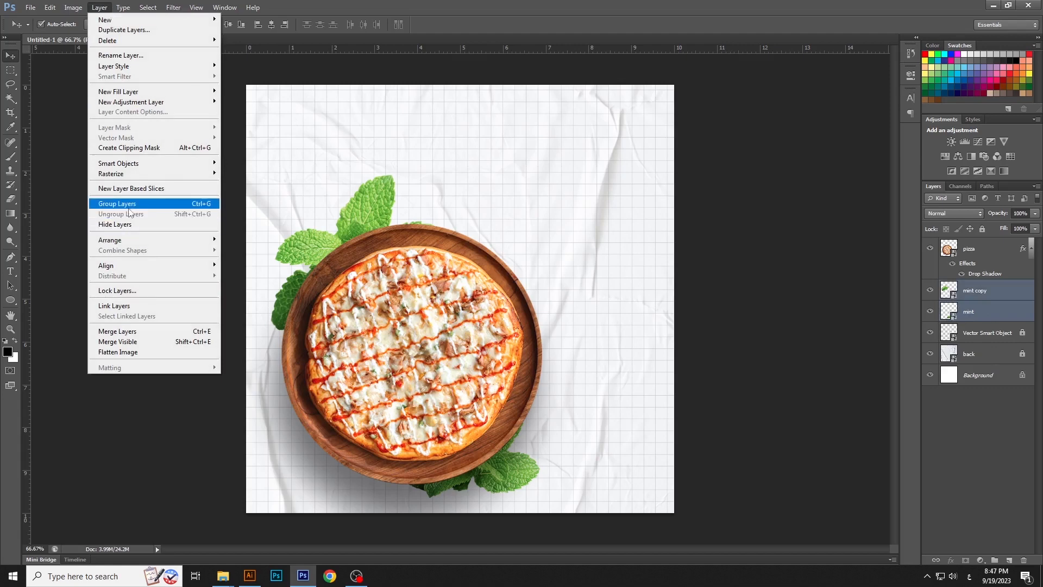
left_click(701, 281)
left_click(741, 276)
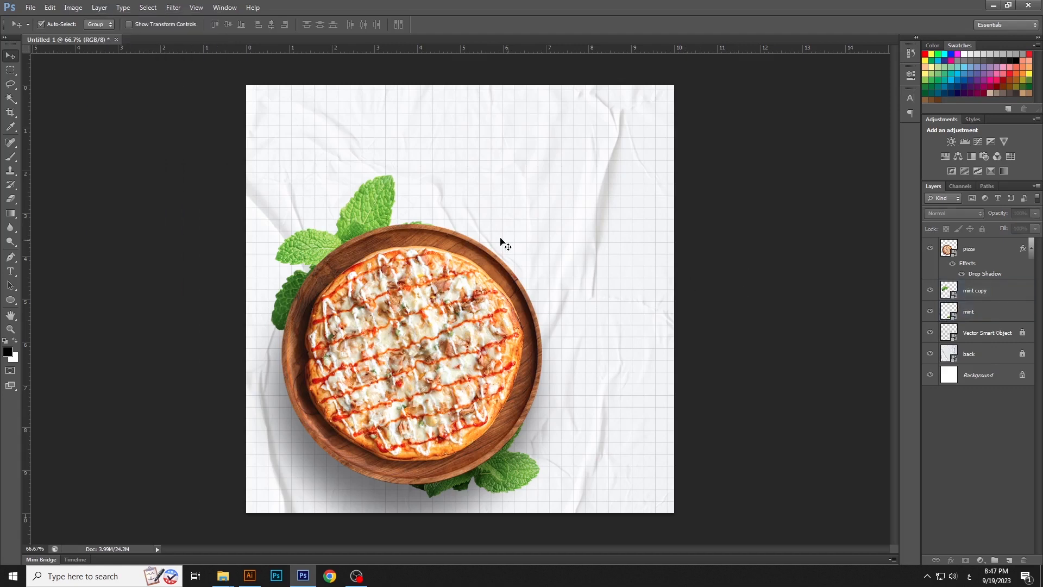
Duplicate the plate's upper-left mint as a new Smart Object, scale it to about 9.5%, rotate it about 12°, and place it at the canvas's upper-left corner
left_click(387, 204)
right_click(1018, 294)
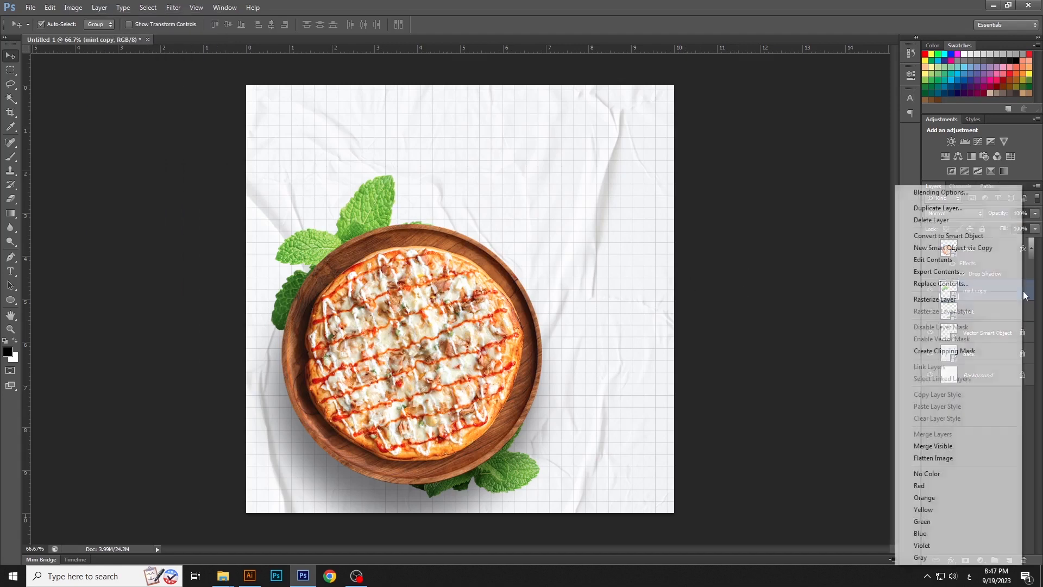
left_click(966, 248)
key("ctrl+t")
left_click_drag(396, 289, 325, 201)
left_click_drag(395, 183, 324, 152)
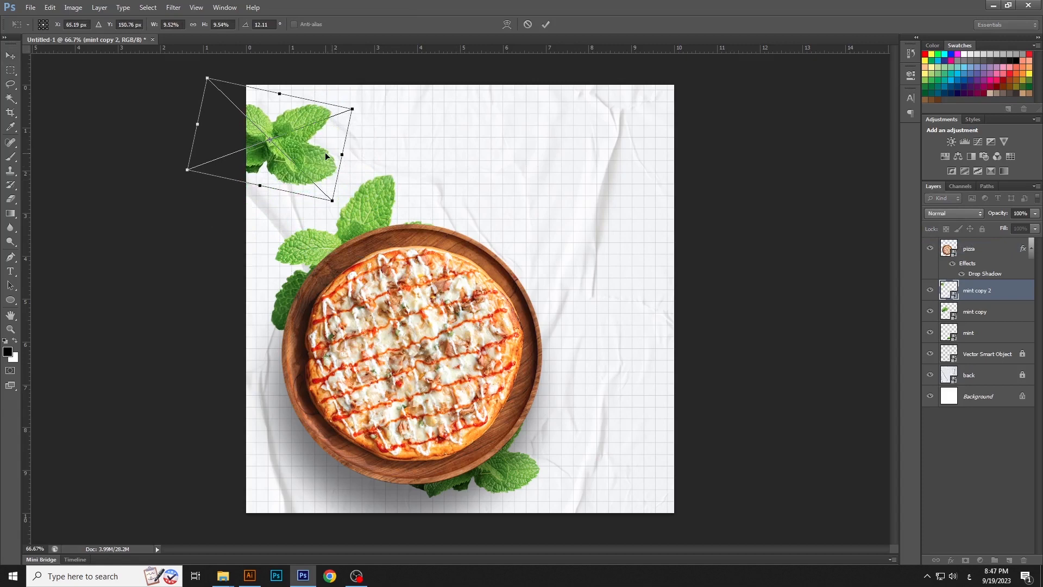
key("Return")
Group the two mint layers tucked under the plate, leaving out the mint in the canvas corner
left_click(361, 205)
left_click(526, 473, "shift")
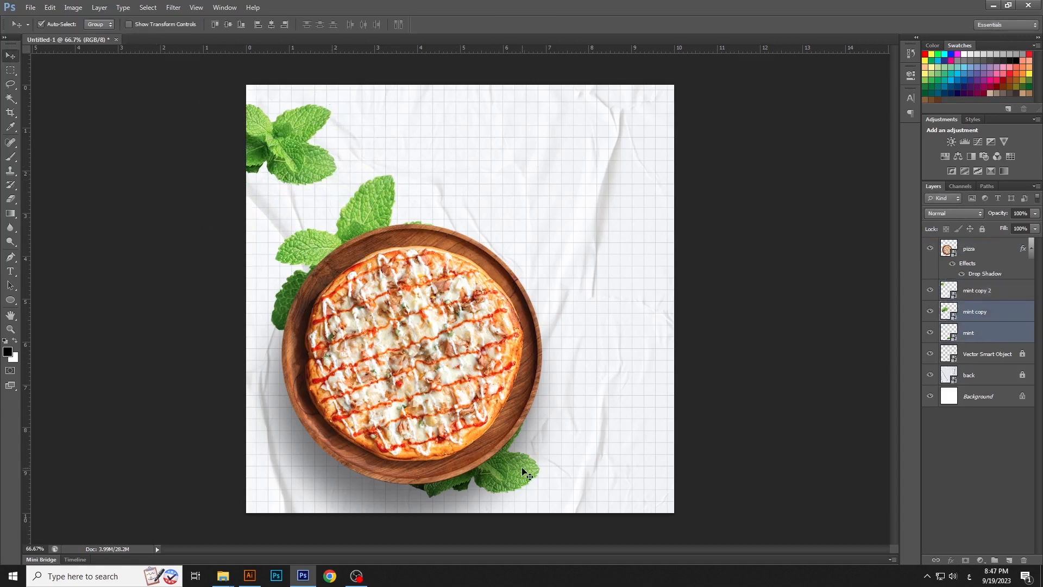
left_click(100, 7)
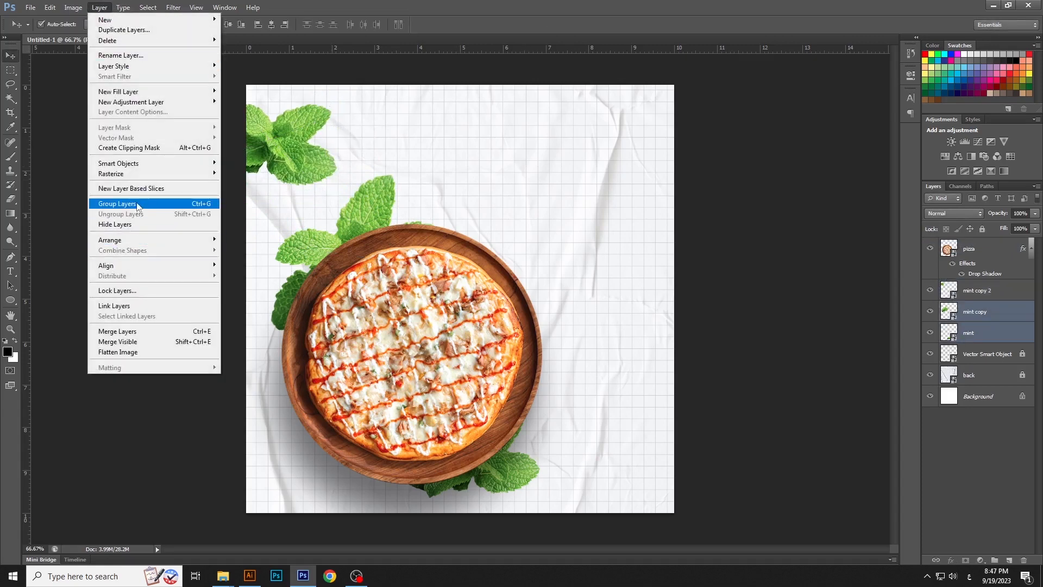
left_click(122, 206)
Add a Curves adjustment clipped to the mint group and lower its white point slightly to darken the leaves
left_click(980, 559)
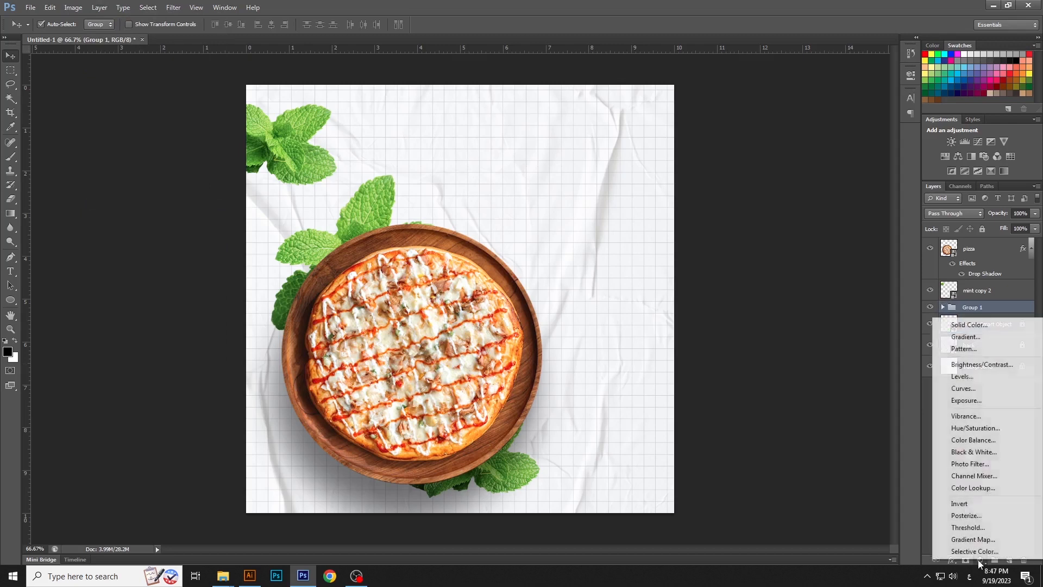
left_click(963, 388)
left_click(815, 250)
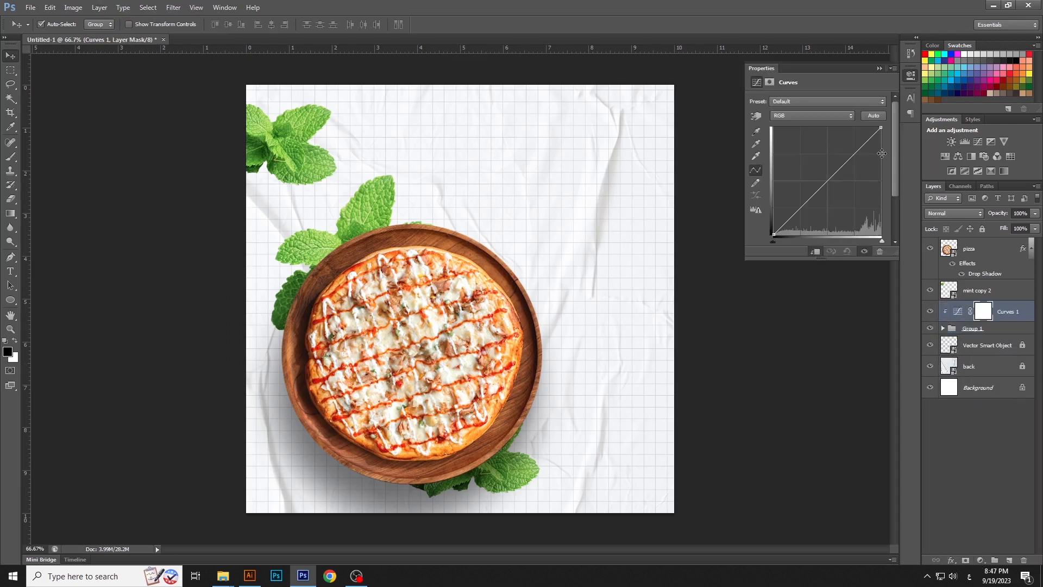
left_click_drag(881, 126, 881, 138)
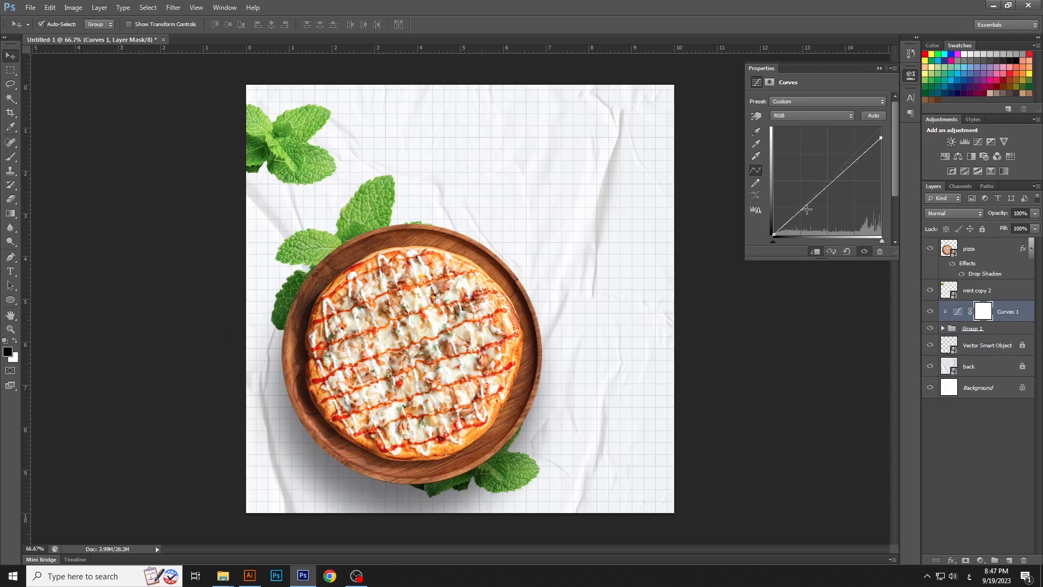
left_click_drag(778, 234, 778, 234)
left_click(910, 74)
Apply a Motion Blur of -59° and 28 pixels to the canvas-corner mint leaves and shift them slightly up and left
left_click(978, 292)
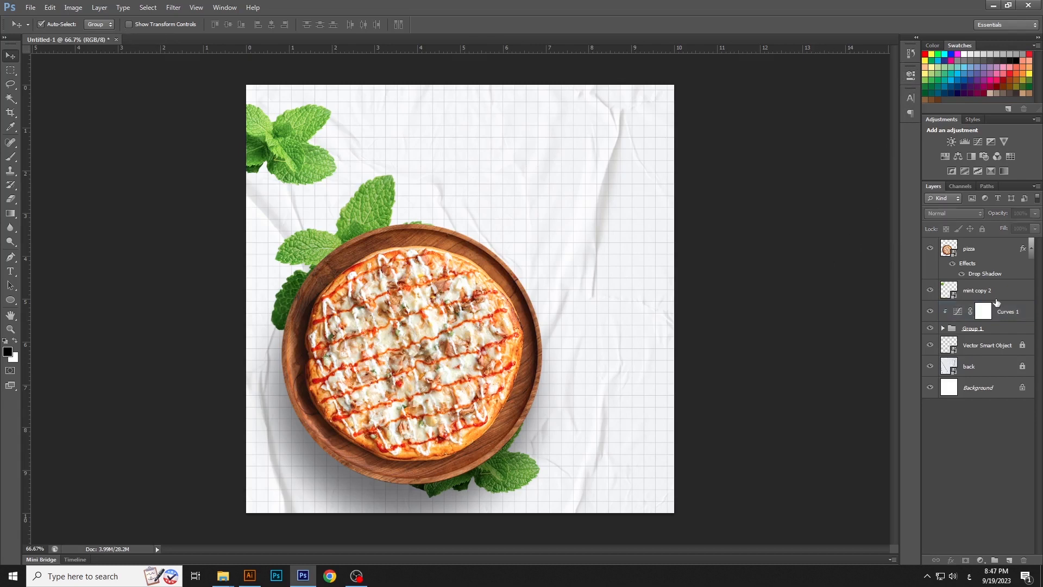
left_click(174, 7)
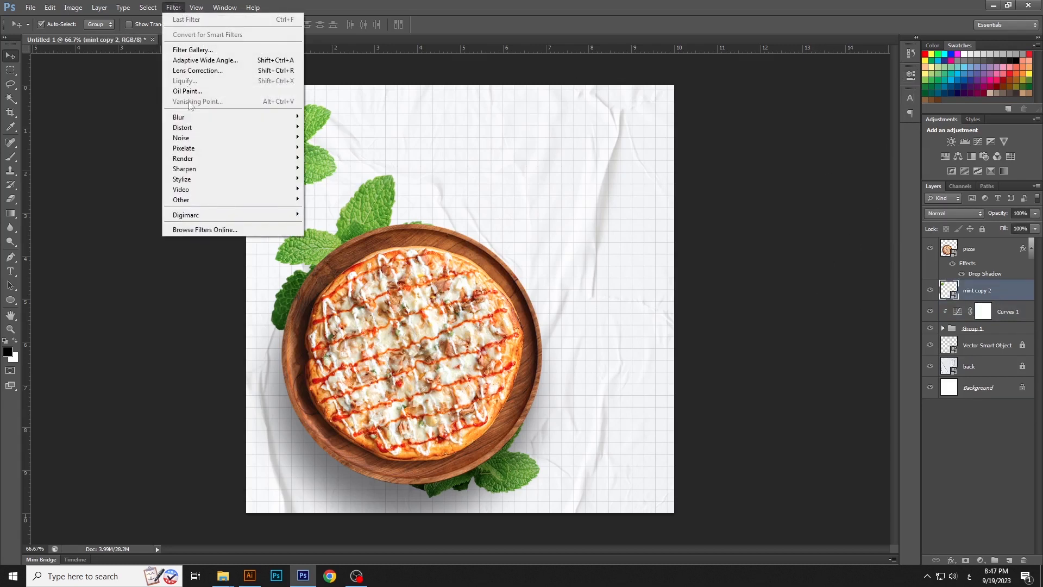
mouse_move(195, 117)
left_click(331, 215)
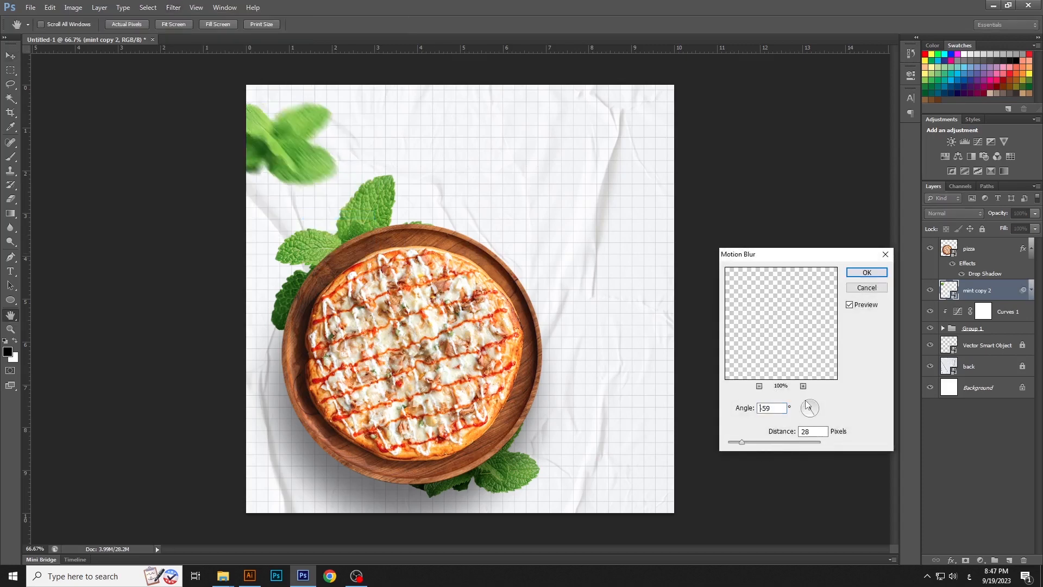
left_click(867, 272)
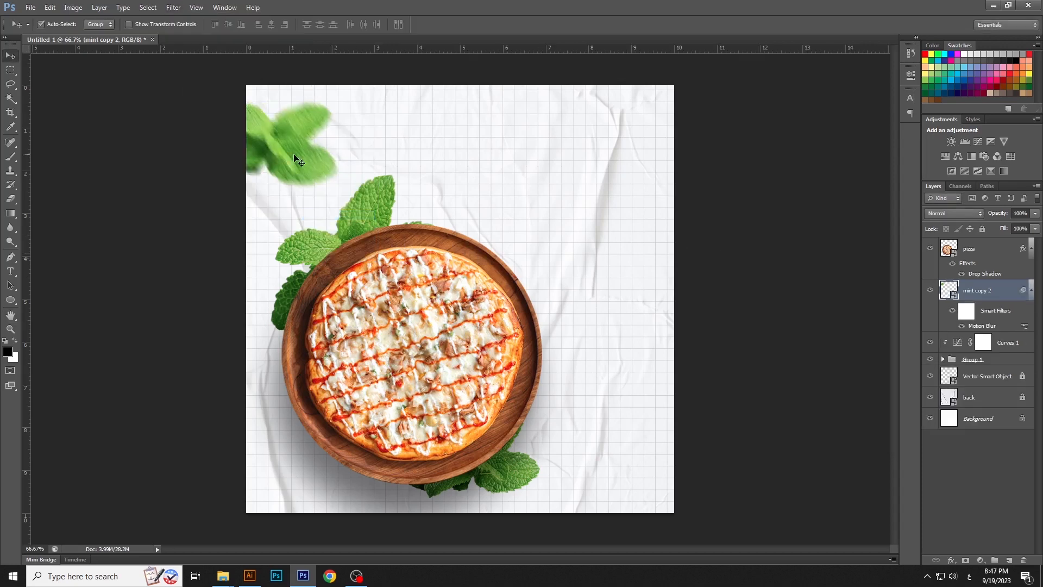
left_click_drag(294, 154, 287, 145)
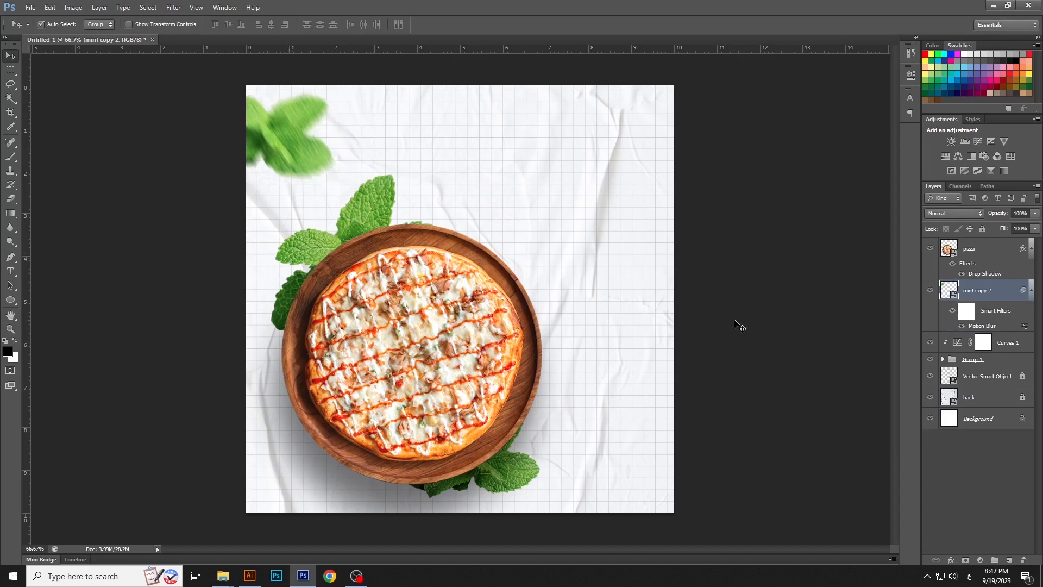
left_click(755, 324)
Group the Curves adjustment with the mint group, and collapse the filter and effect lists of the corner mint and pizza layers
left_click(1031, 290)
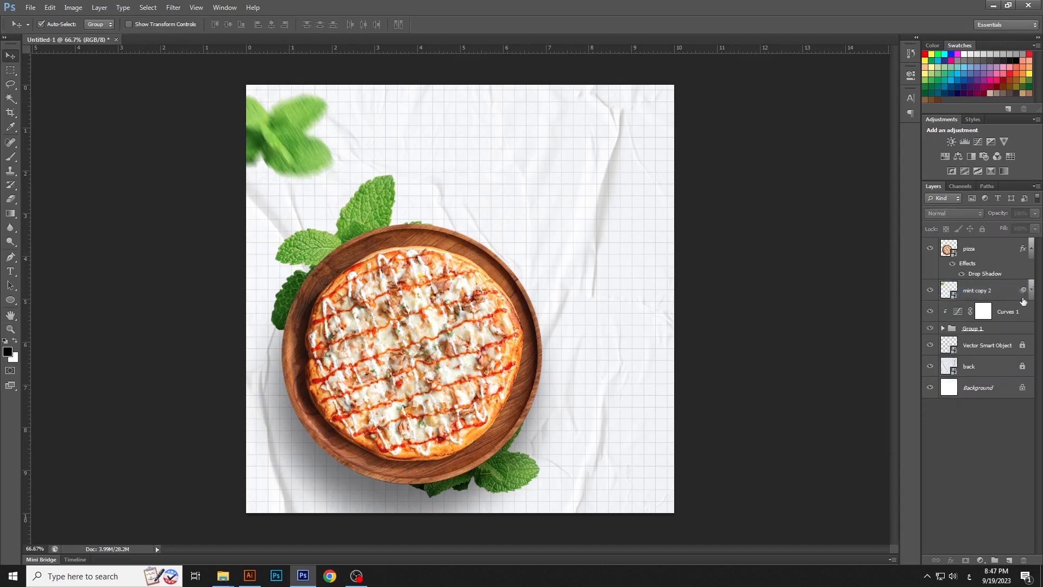
left_click(1009, 310)
left_click(1004, 329, "shift")
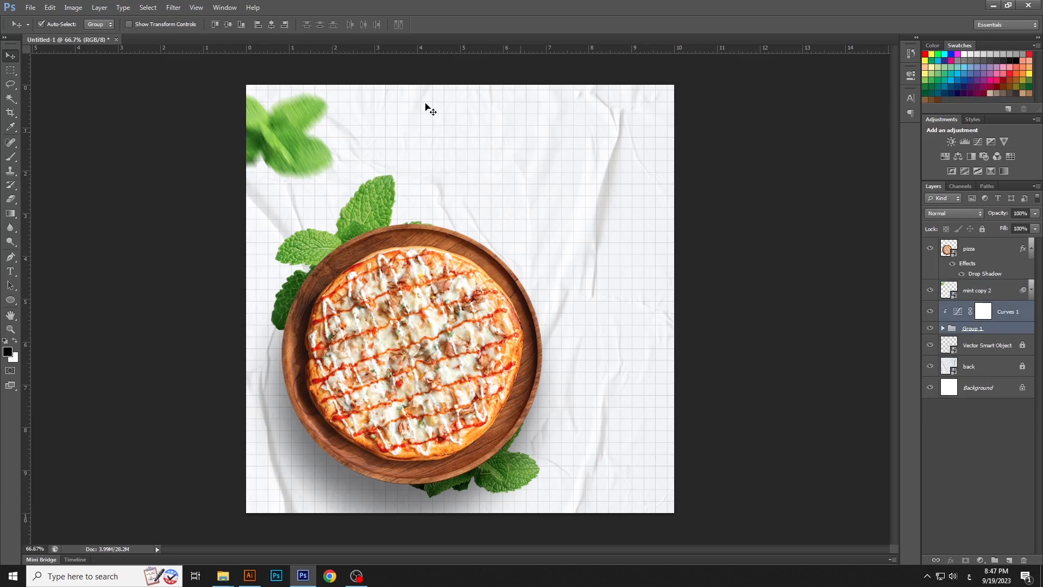
left_click(99, 8)
left_click(118, 205)
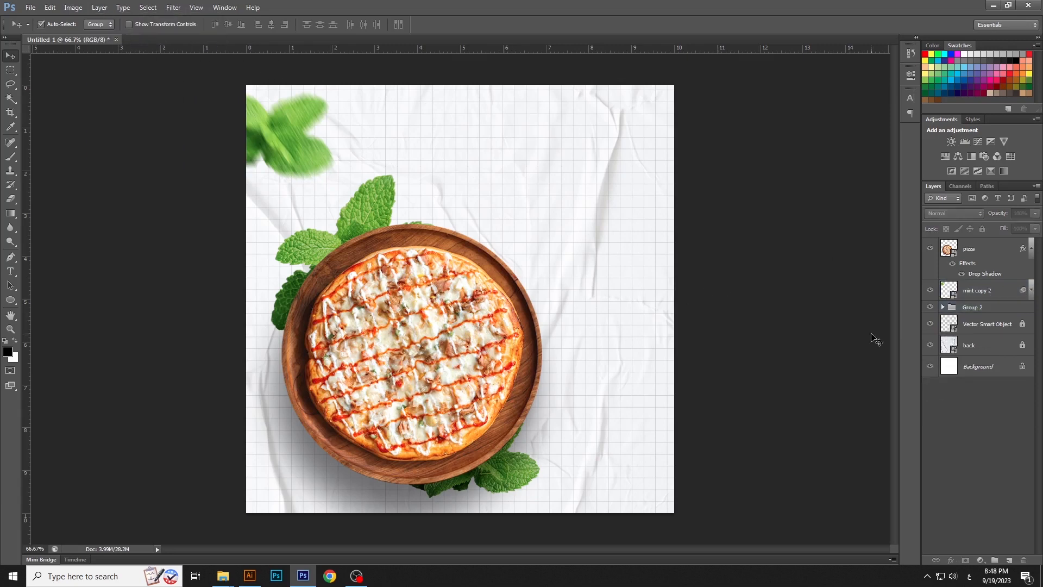
left_click(1031, 249)
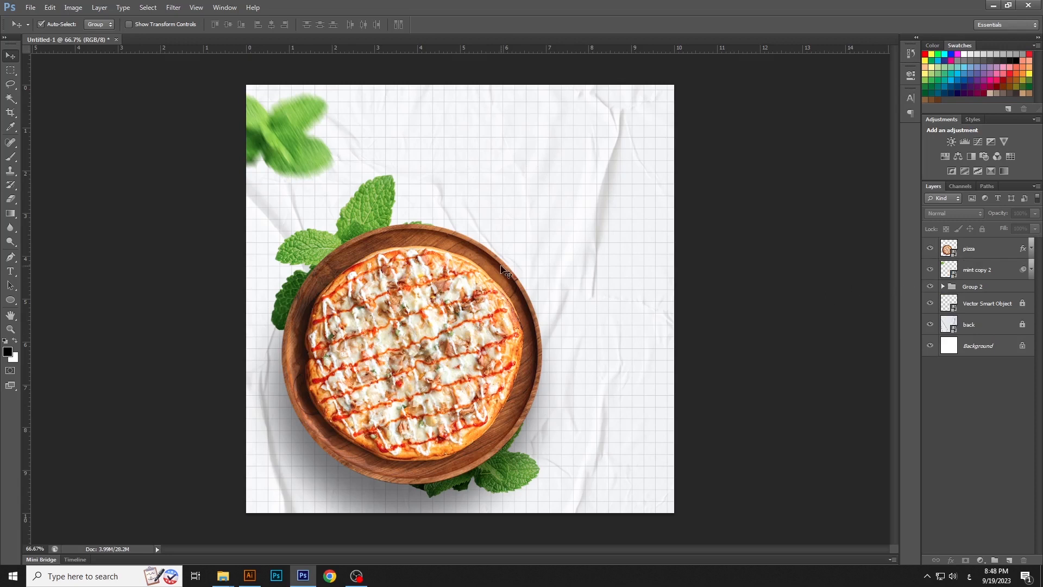
Add a text layer reading "Super Delicious" in the empty area above the pizza
left_click(12, 272)
left_click(492, 147)
type("=")
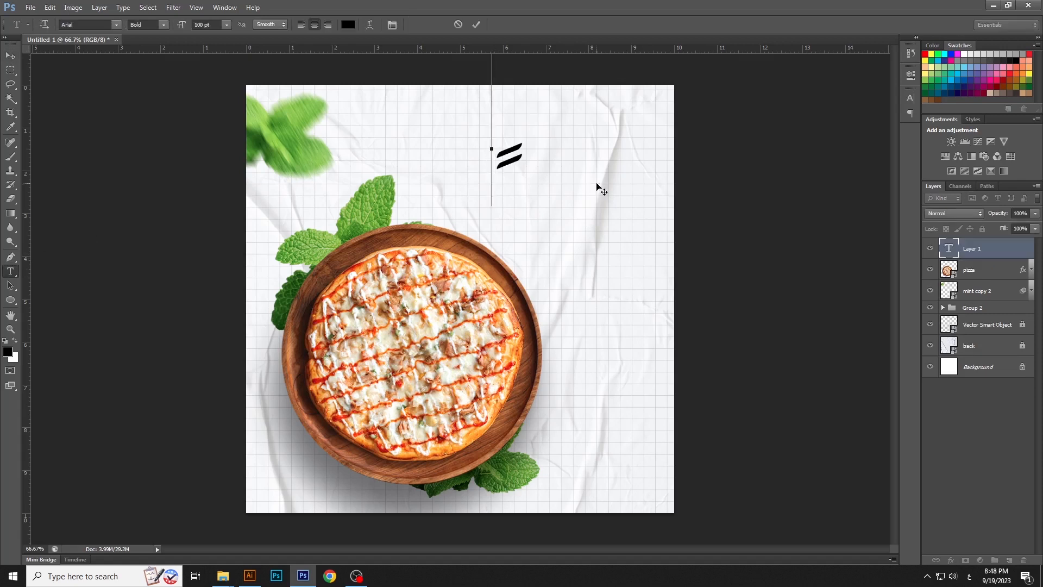
key("BackSpace")
key("alt+shift")
type("Super")
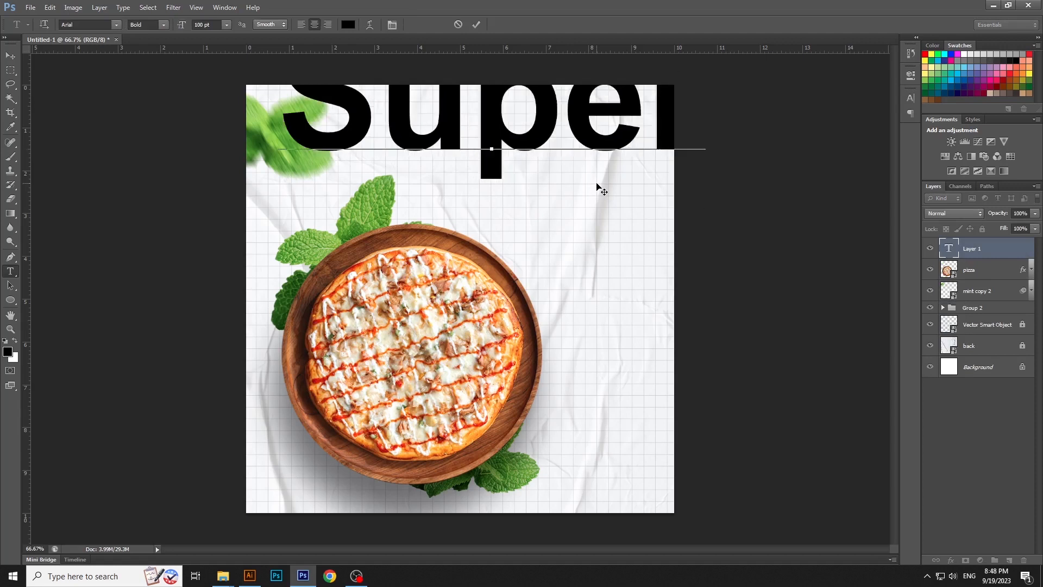
type(" Delicious")
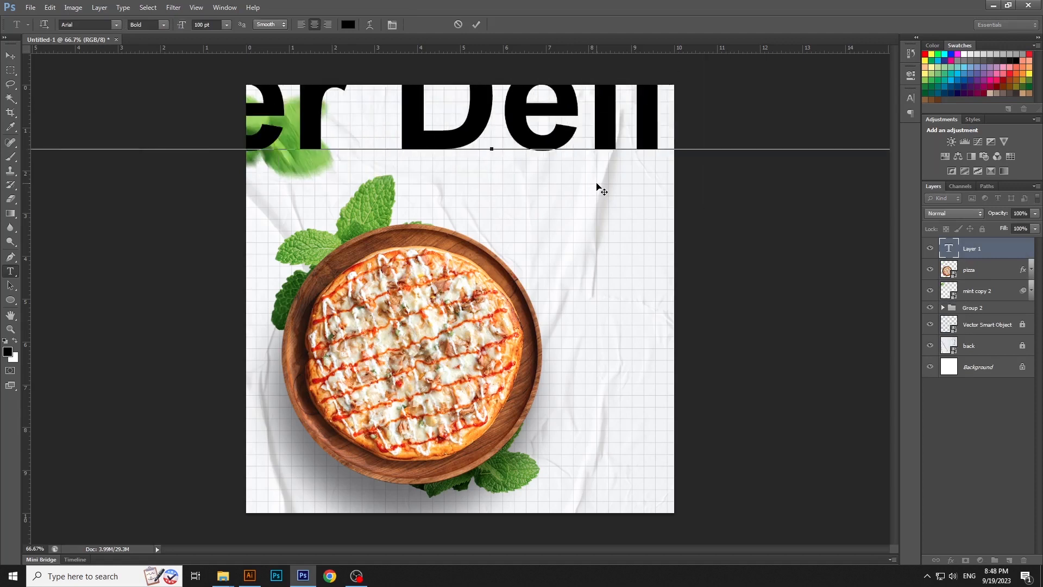
Set the "Super Delicious" text size to 10 pt and move it to the canvas's upper-right area
key("ctrl+a")
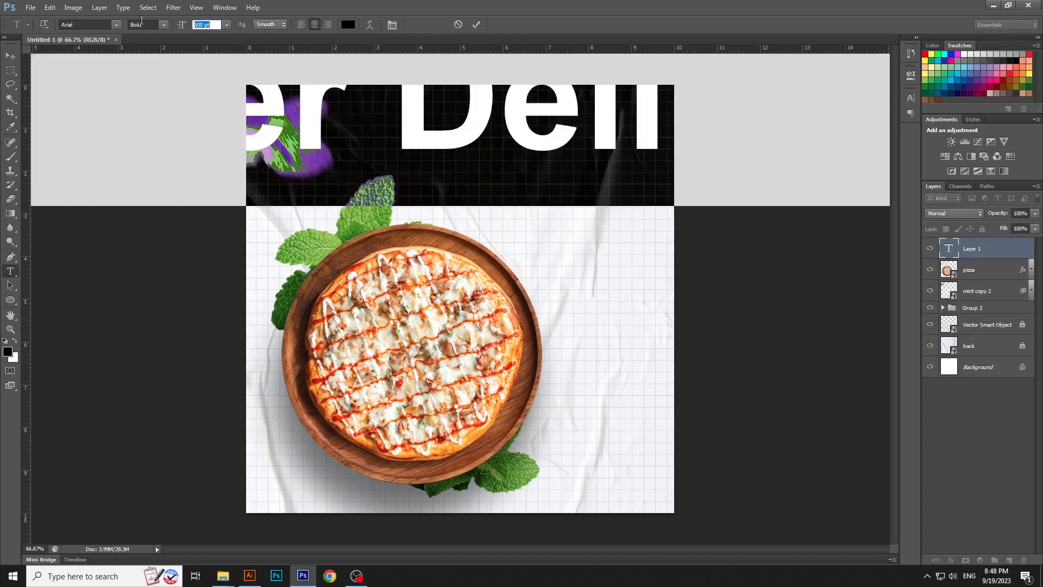
type("20")
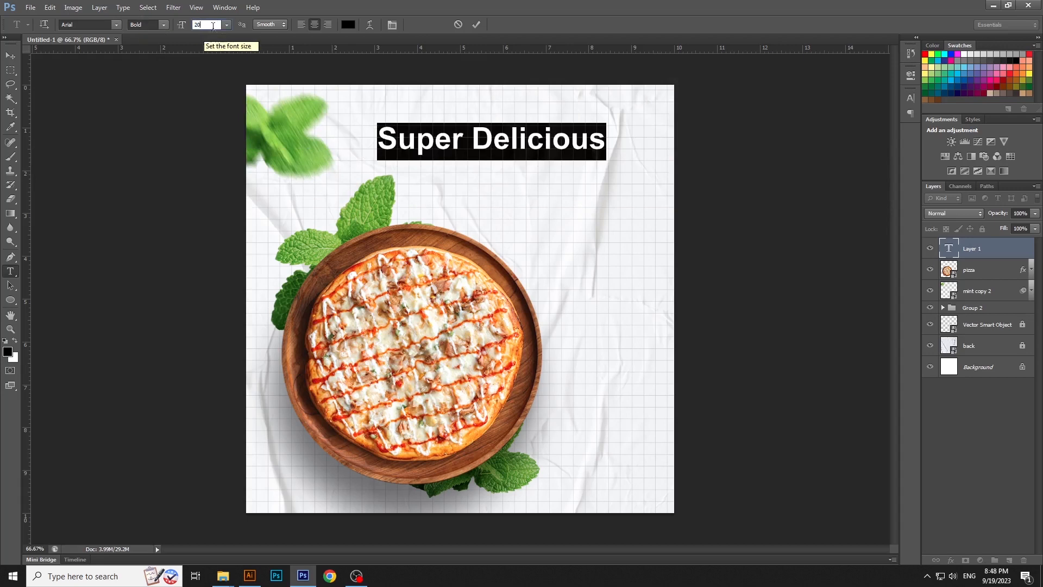
key("BackSpace")
key("BackSpace")
type("1")
key("ctrl+Return")
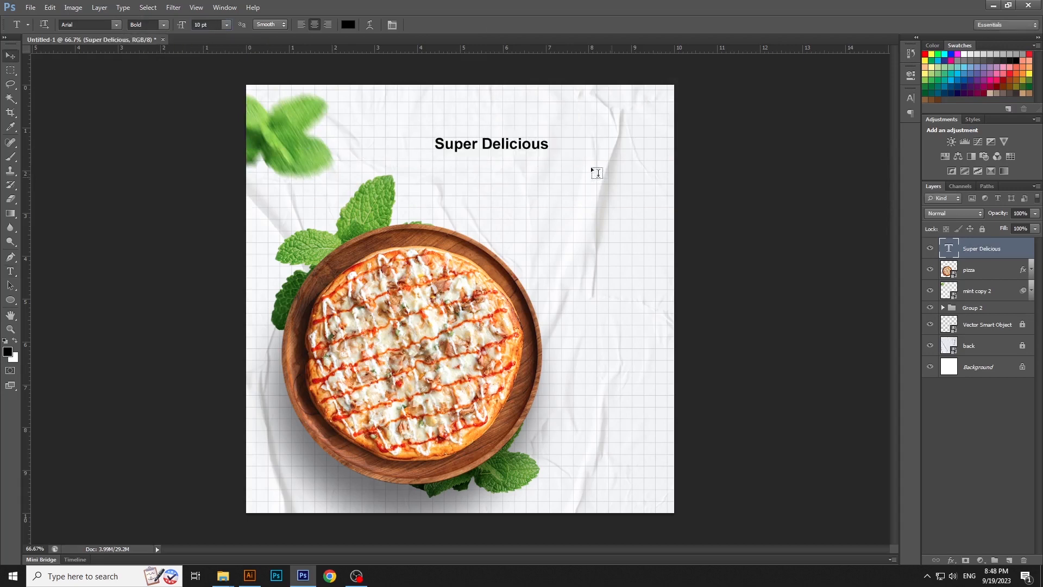
key("v")
left_click_drag(528, 147, 623, 146)
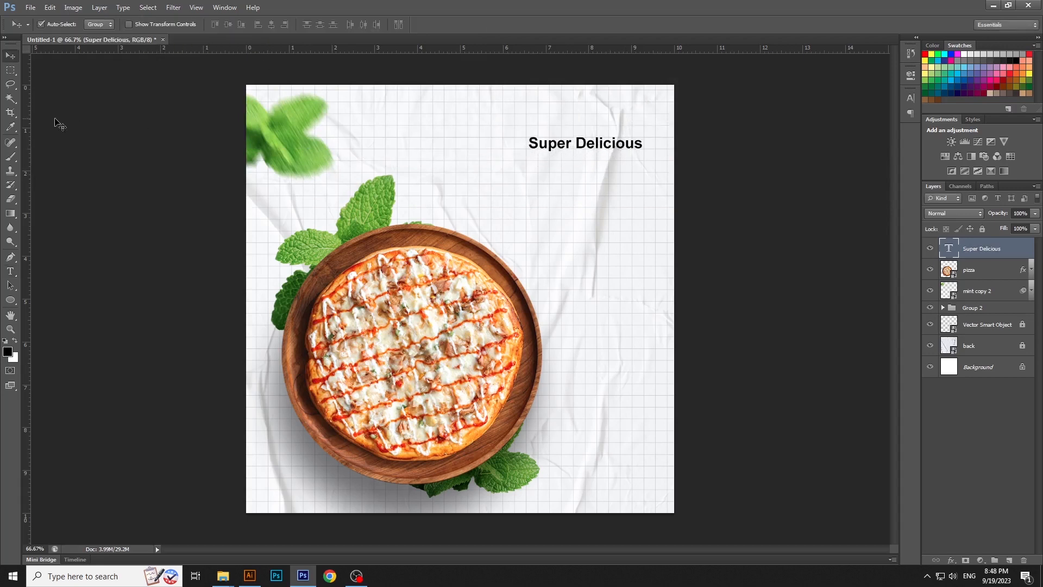
Add a "Pizza" text layer, scale it to about 538%, and place it directly beneath "Super Delicious"
left_click(11, 271)
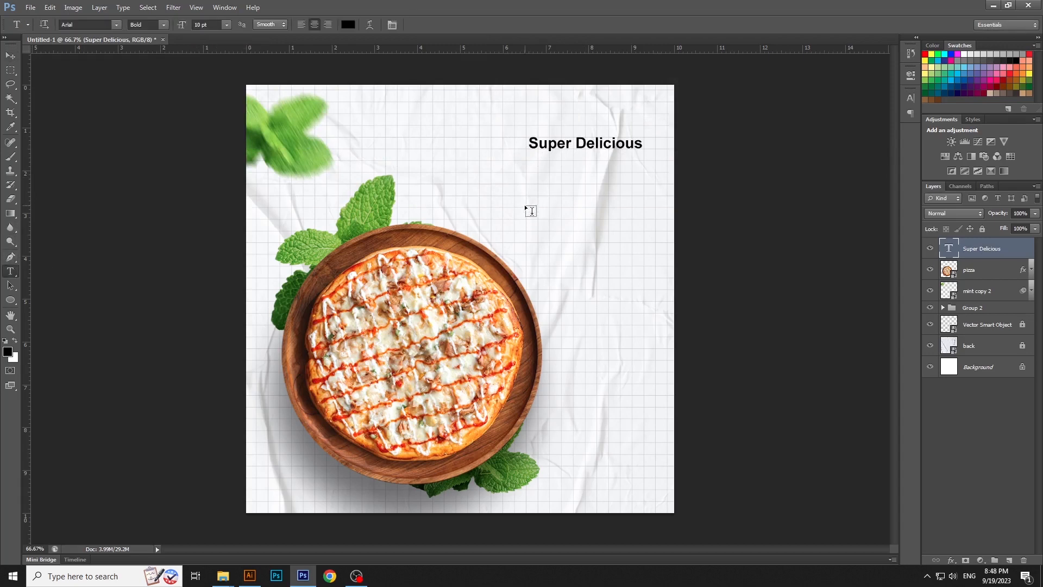
left_click(525, 204)
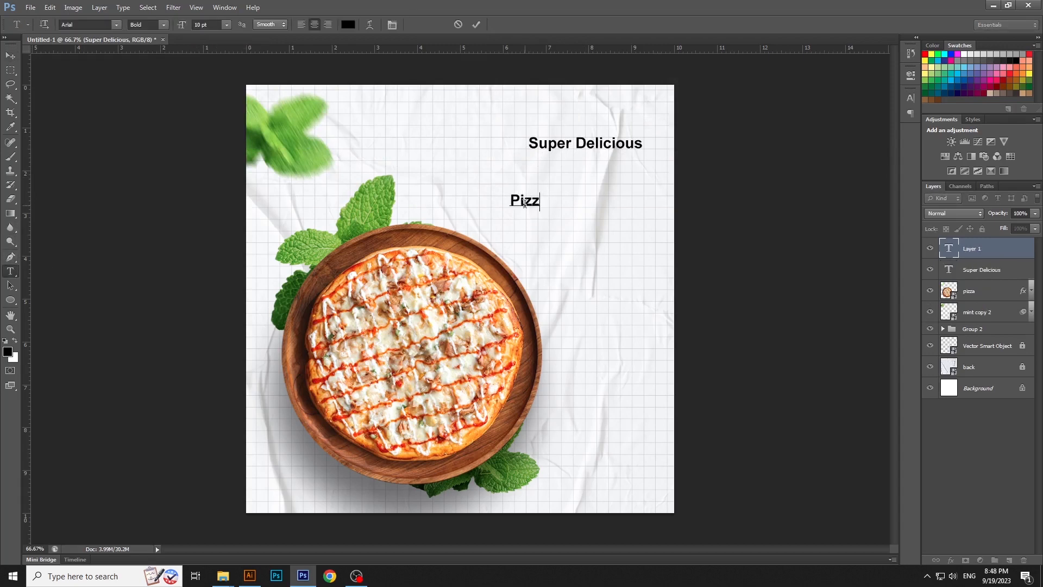
key("ctrl+Return")
key("v")
key("ctrl+t")
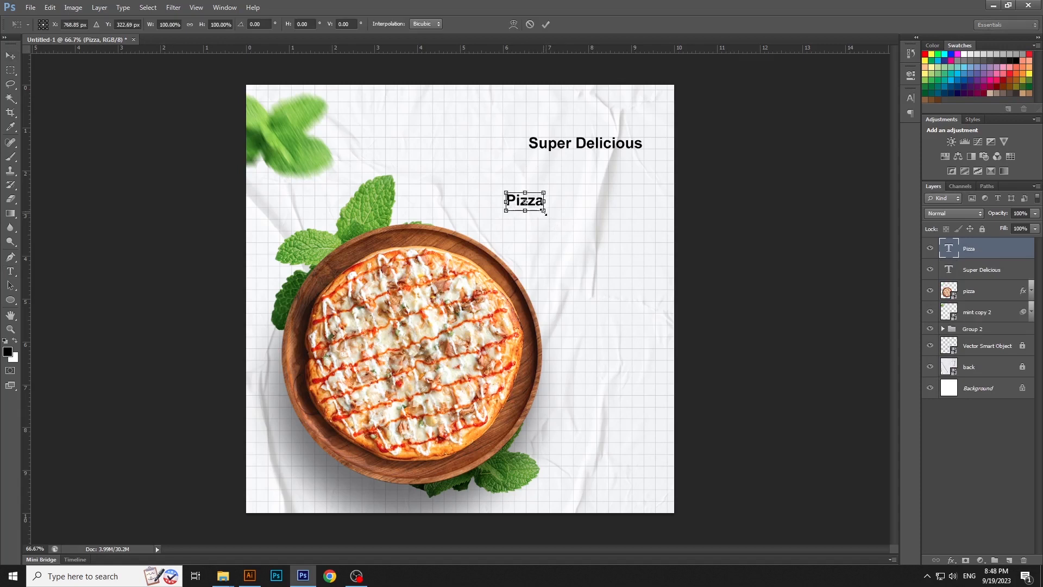
left_click_drag(545, 215, 615, 206)
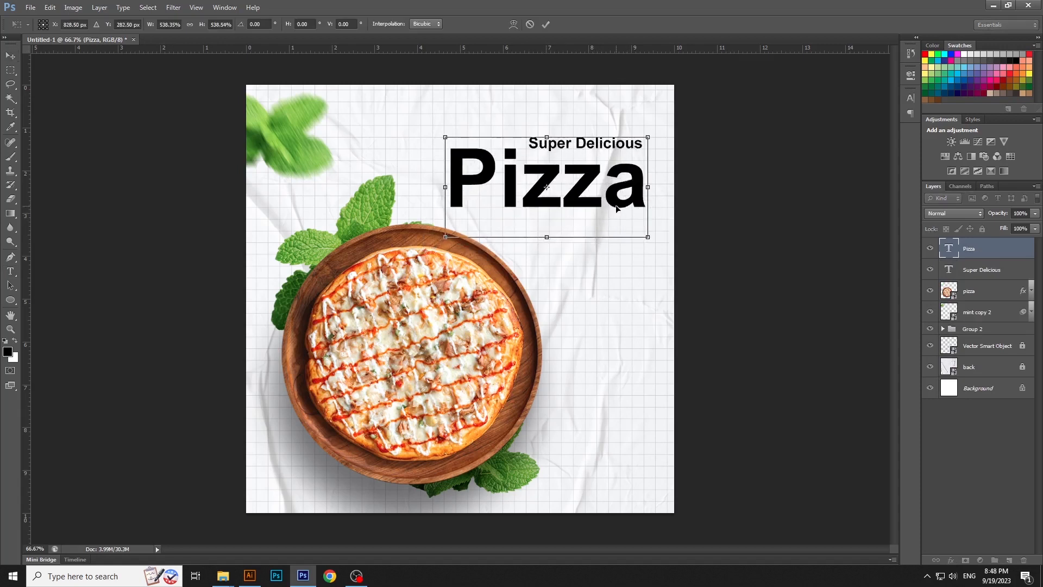
key("Return")
left_click(697, 205)
Add a 10 pt text layer reading "Italian Crust" and place it under the right part of "Pizza"
left_click(11, 274)
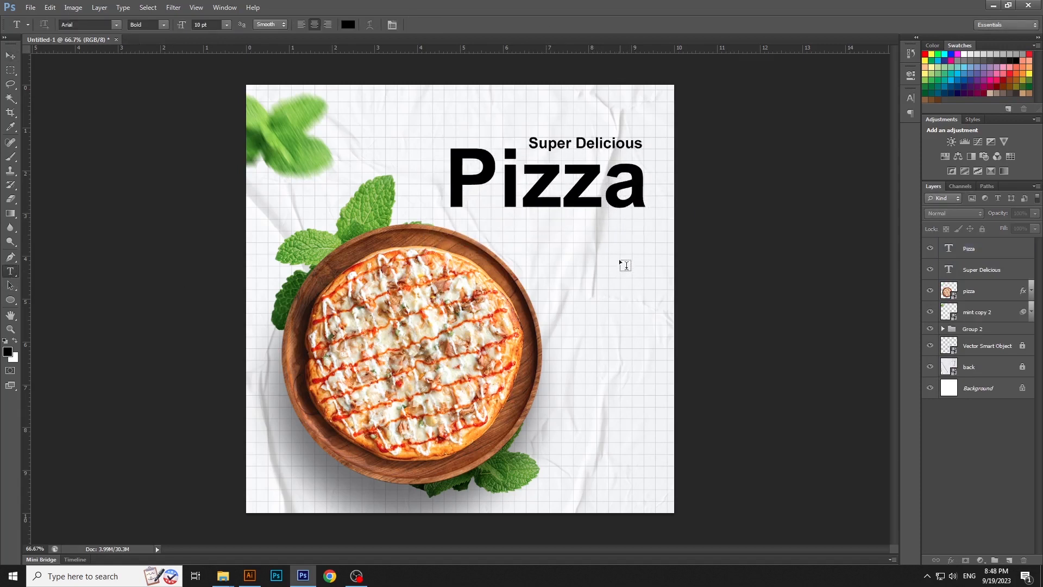
left_click(598, 251)
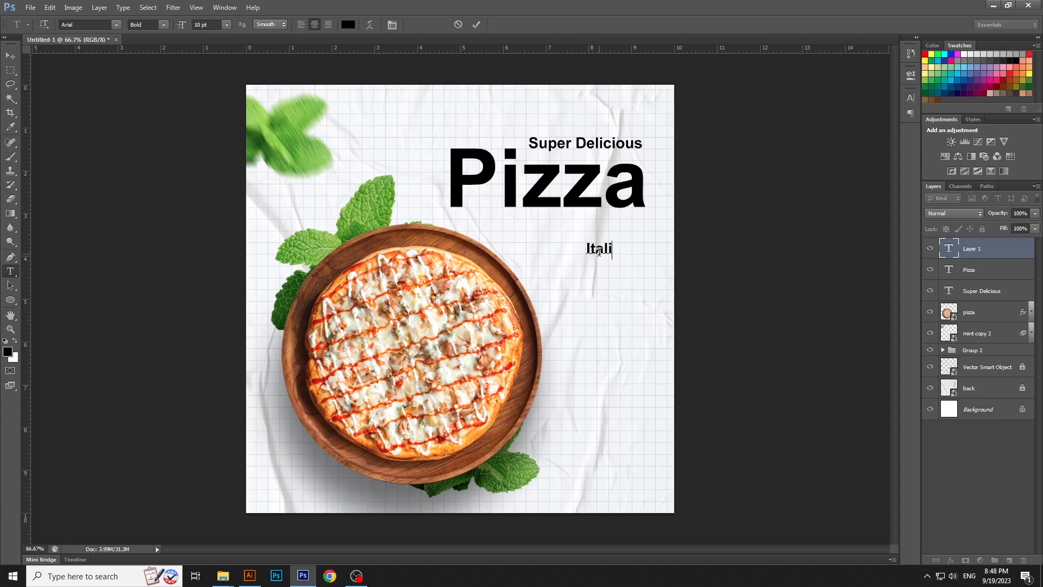
type("Italian Crust")
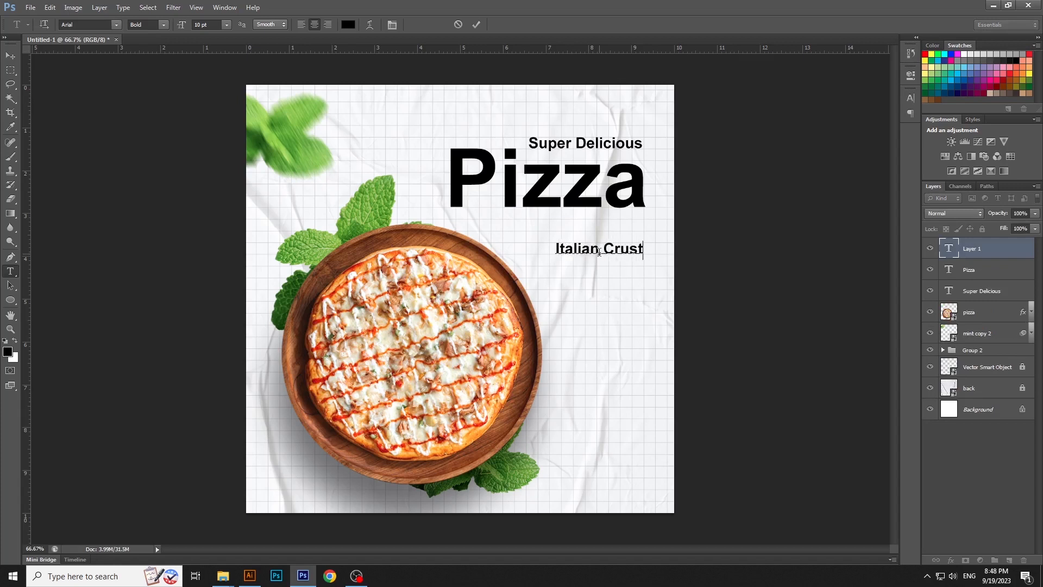
key("ctrl+Return")
key("v")
left_click_drag(610, 260, 629, 230)
left_click(703, 250)
left_click(700, 216)
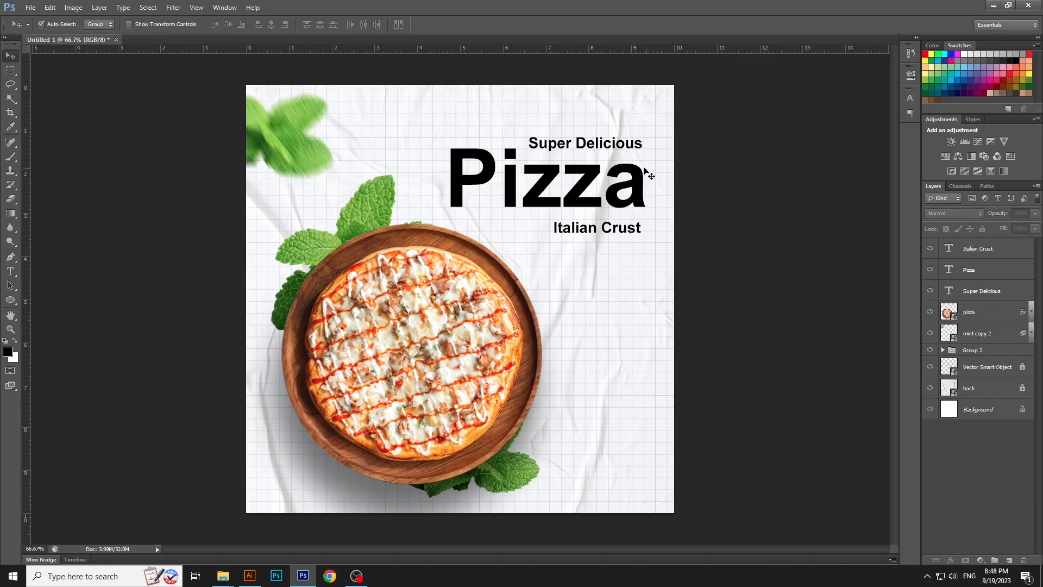
key("t")
left_click(611, 144)
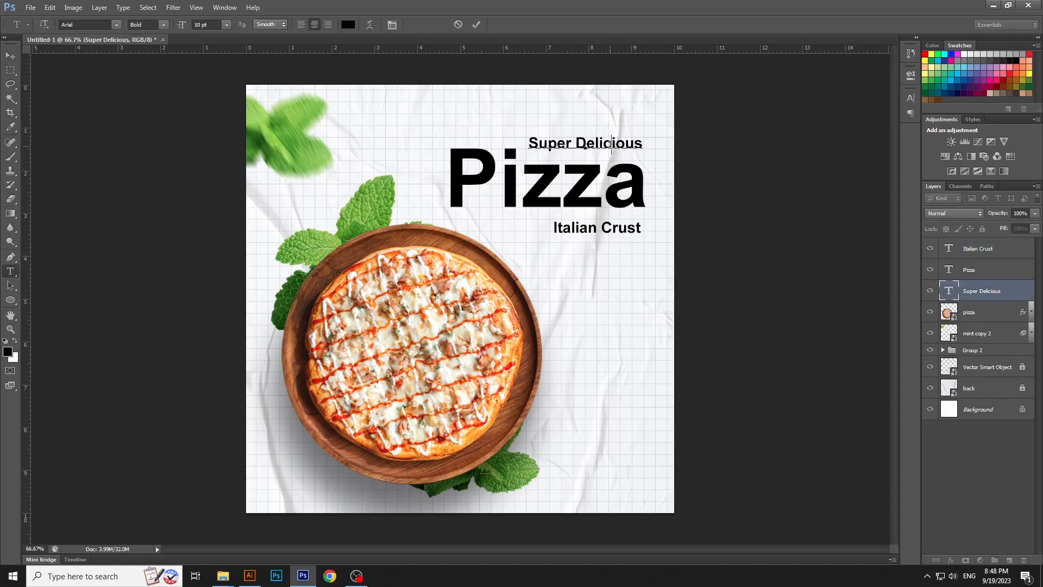
key("ctrl+a")
left_click(638, 168)
key("v")
left_click(804, 260)
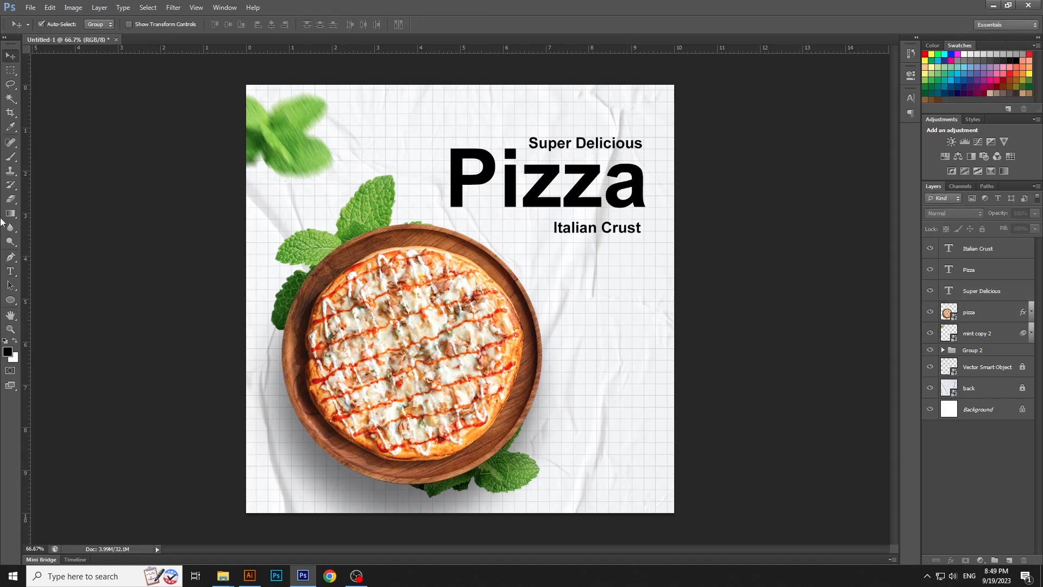
Add three separate stacked text layers reading "Hot", "&" and "Fresh" in the empty area below "Italian Crust"
left_click(12, 273)
left_click(578, 277)
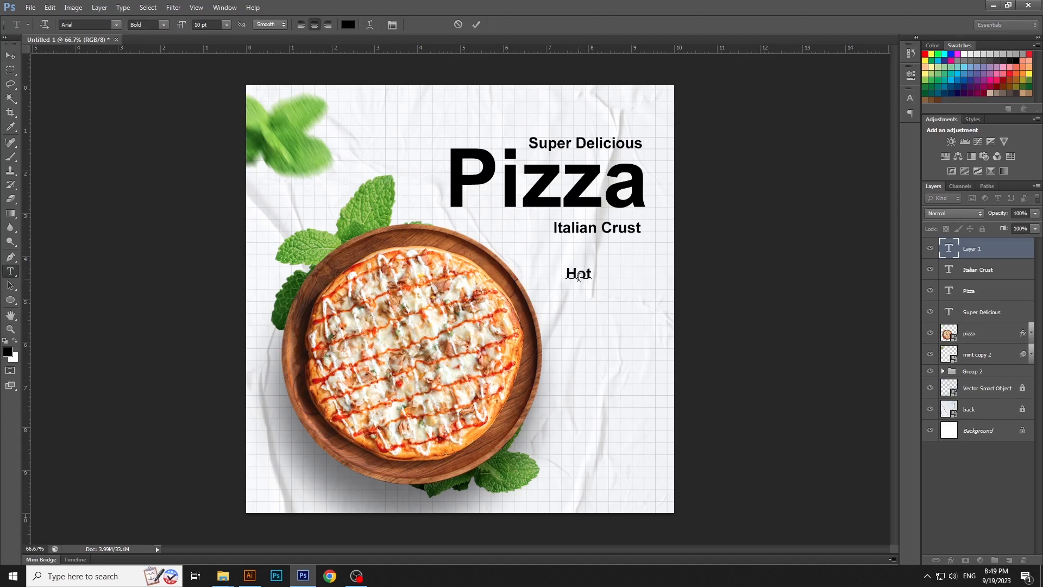
type("Hot")
key("ctrl+Return")
left_click(571, 299)
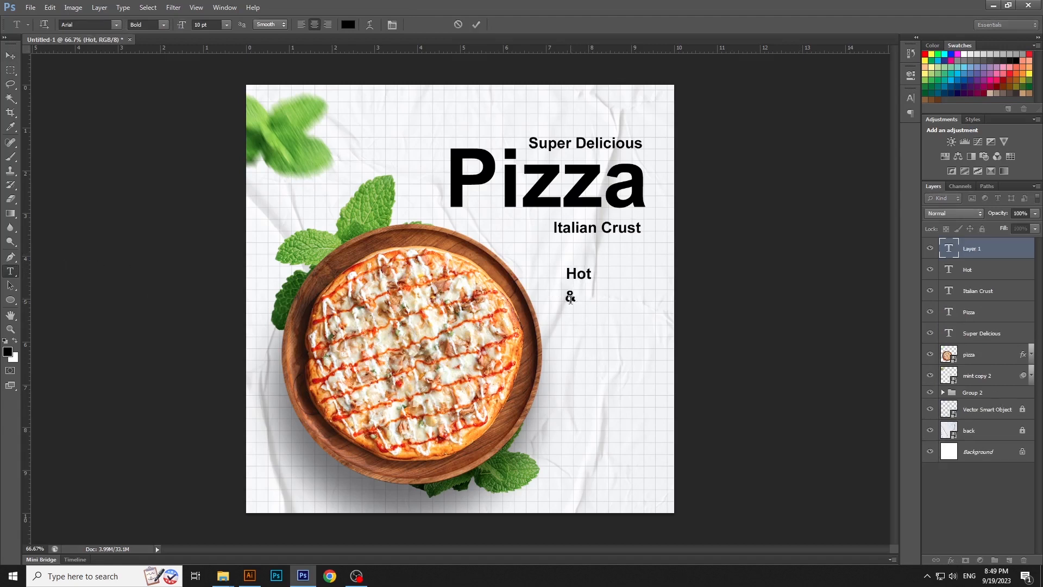
type("&")
key("ctrl+Return")
left_click(574, 318)
type("Fresh")
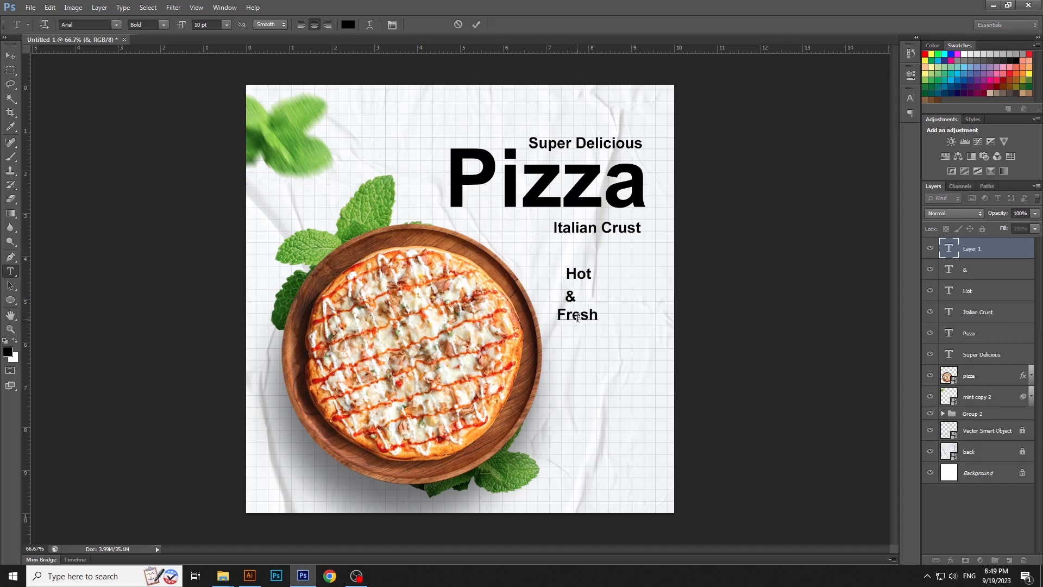
key("ctrl+Return")
key("v")
Align the "Hot", "&" and "Fresh" layers on their horizontal centers and even out their line spacing
scroll(600, 264, "up", 1)
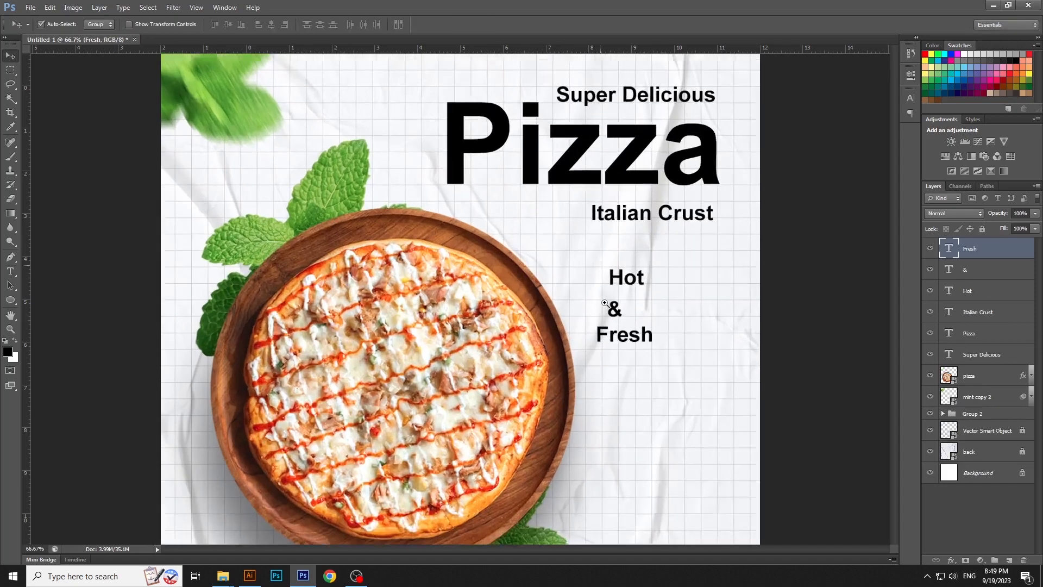
mouse_move(580, 340)
left_mouse_down()
mouse_move(567, 308)
mouse_move(578, 331)
left_mouse_up()
left_click(555, 312, "shift")
left_click(575, 281, "shift")
left_click(273, 26)
left_click(580, 300)
left_click(589, 309)
Change the font of the "Hot", "&" and "Fresh" layers to Clarendon Blk BT
left_click_drag(618, 255, 563, 334)
left_click(12, 274)
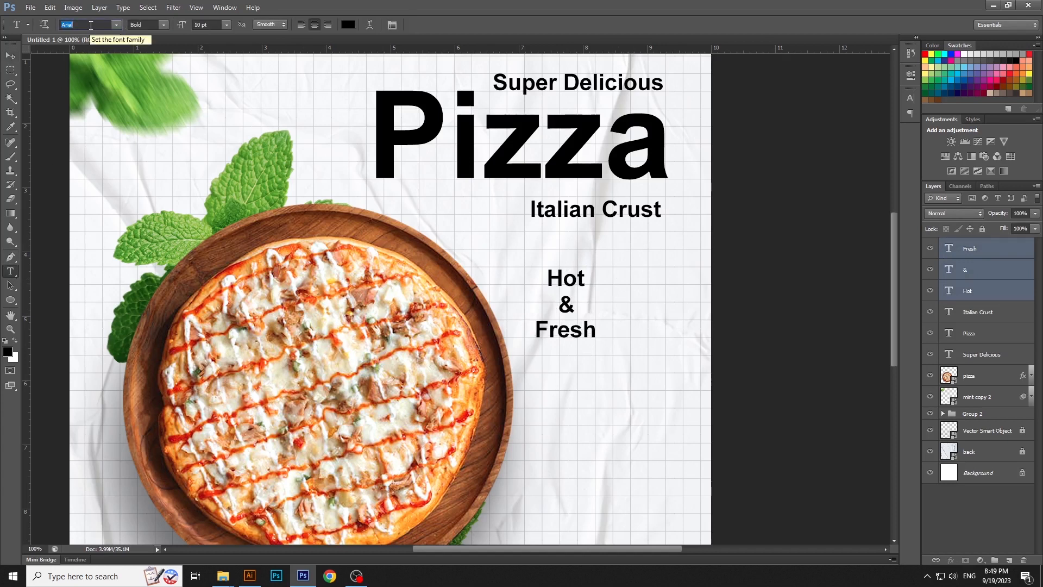
type("Clarendon Blk BT")
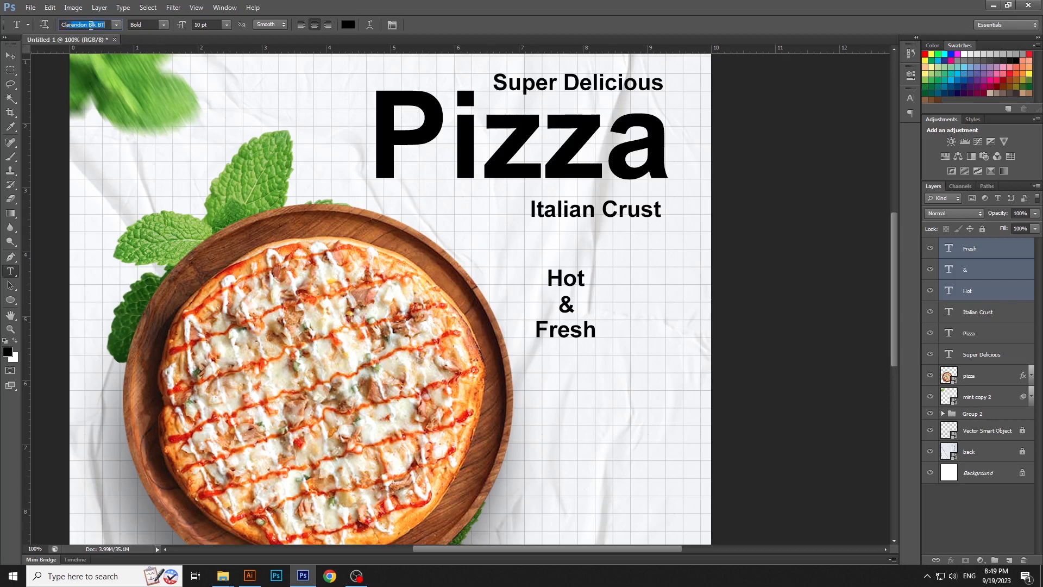
key("Return")
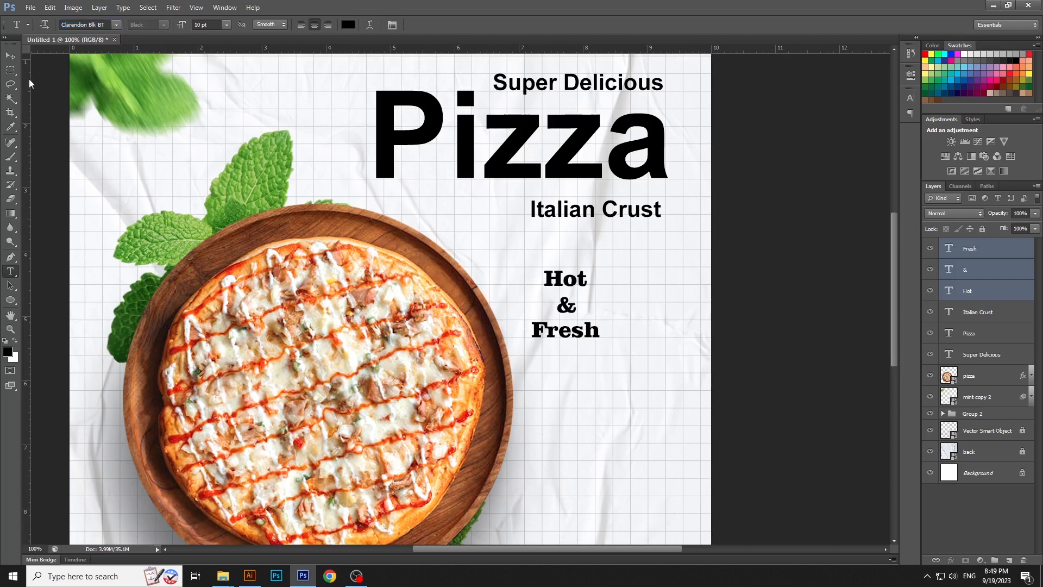
Move the "Hot", "&" and "Fresh" lines closer together to form a compact text block
key("v")
mouse_move(583, 330)
left_mouse_down()
mouse_move(570, 300)
mouse_move(577, 322)
left_mouse_up()
left_click(620, 322)
left_click(791, 314)
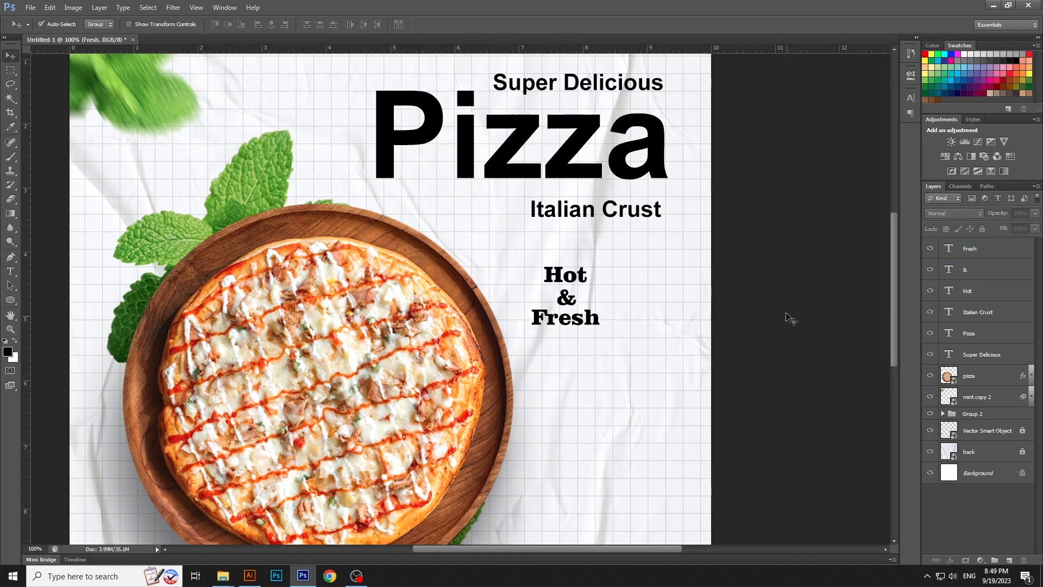
Switch to Illustrator and copy the lower black brush-stroke circle in circle.ai
left_click(250, 576)
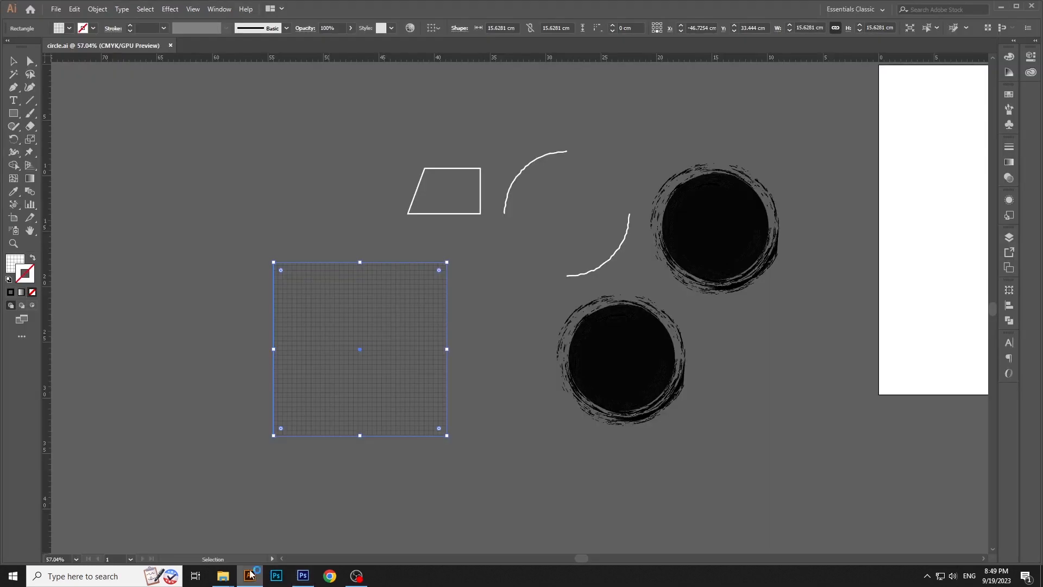
left_click(735, 379)
left_click_drag(736, 380, 715, 375)
left_click(589, 367)
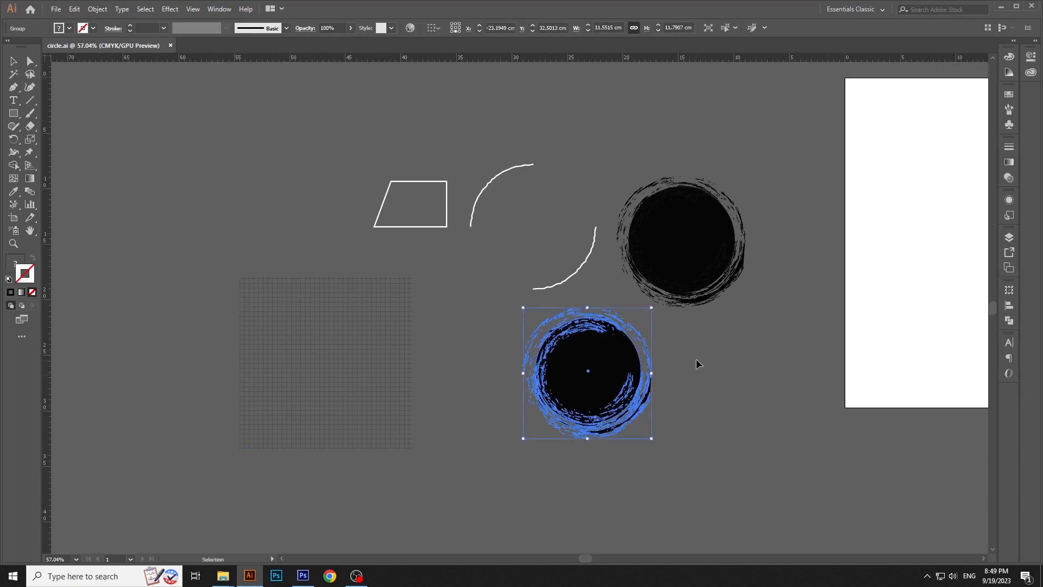
left_click(98, 9)
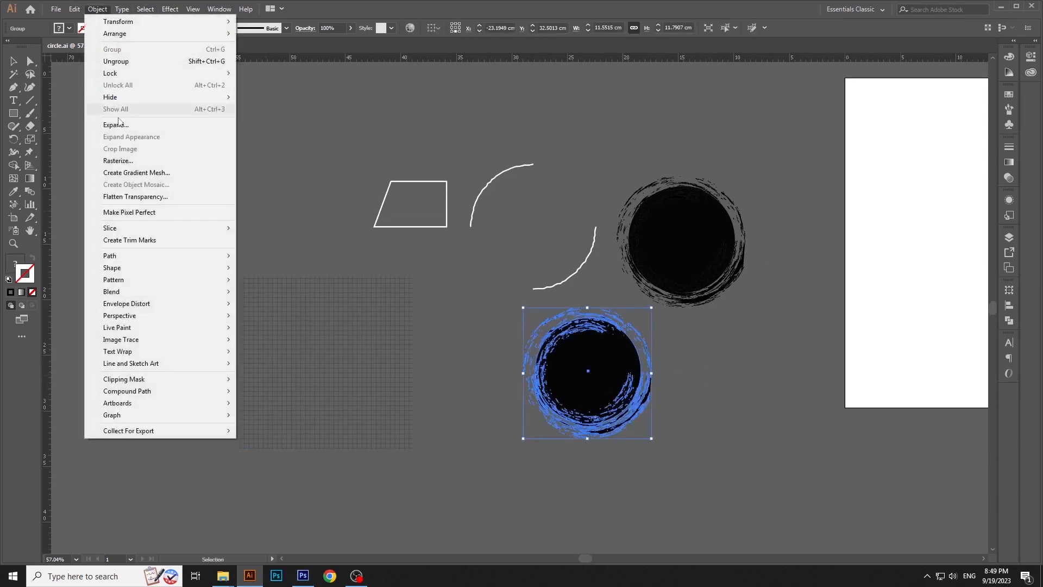
left_click(74, 9)
left_click(103, 61)
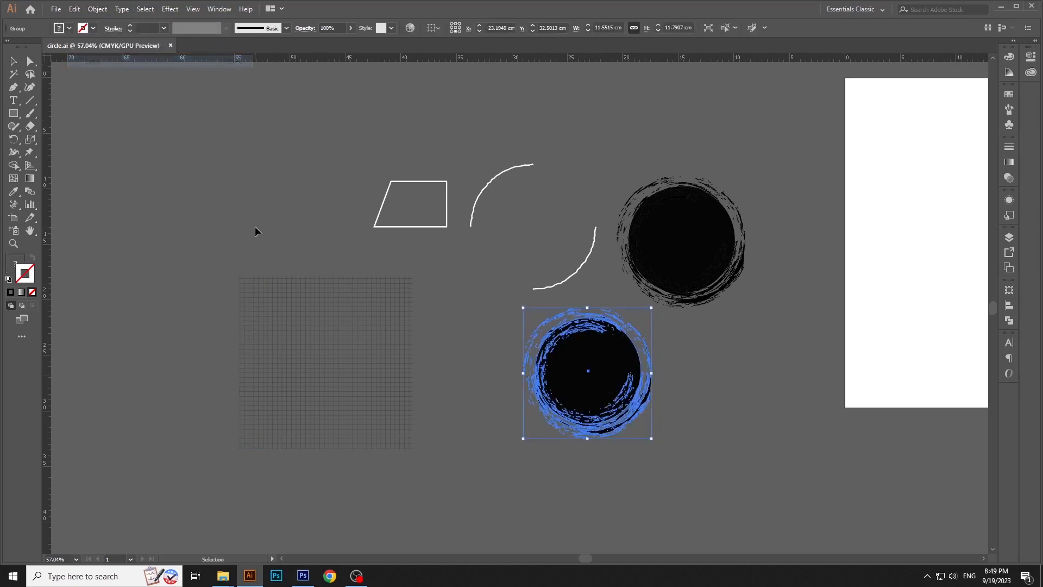
left_click(257, 232)
Switch back to Photoshop, paste the circle as a smart object and shrink it over the pizza's edge beside "Hot & Fresh"
left_click(305, 577)
left_click(50, 7)
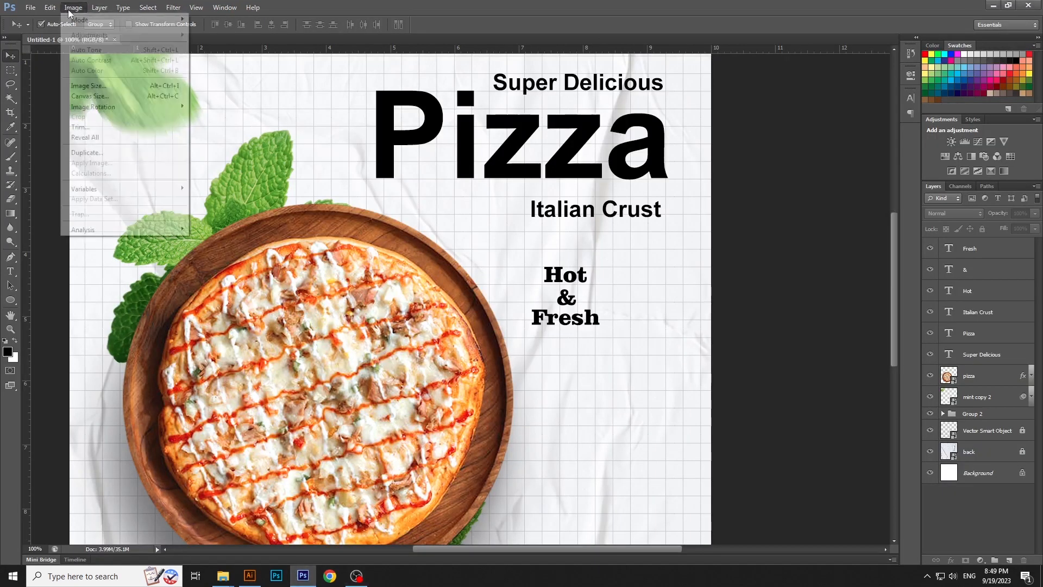
left_click(76, 103)
key("Return")
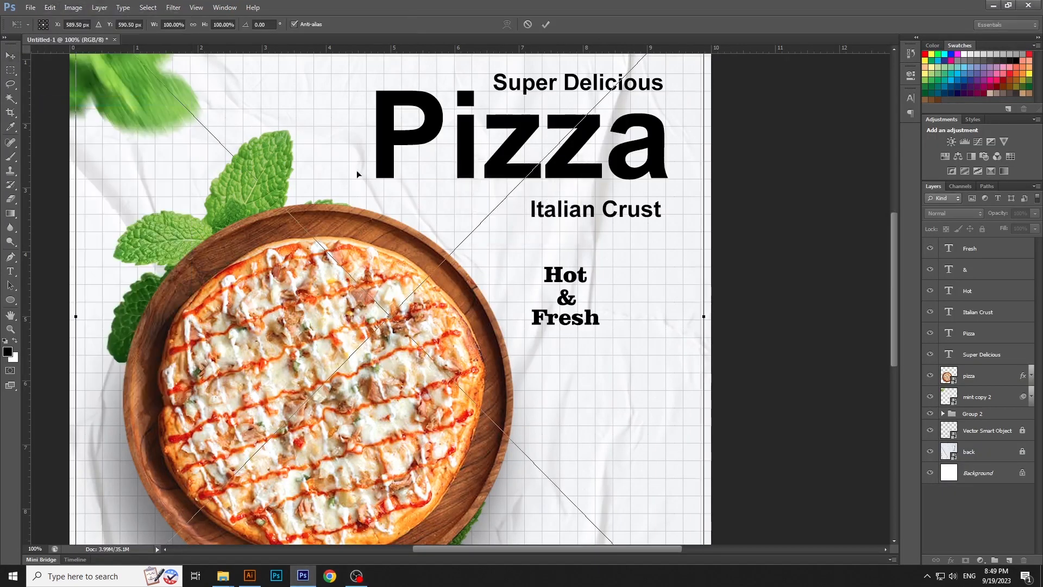
left_click_drag(609, 208, 610, 295)
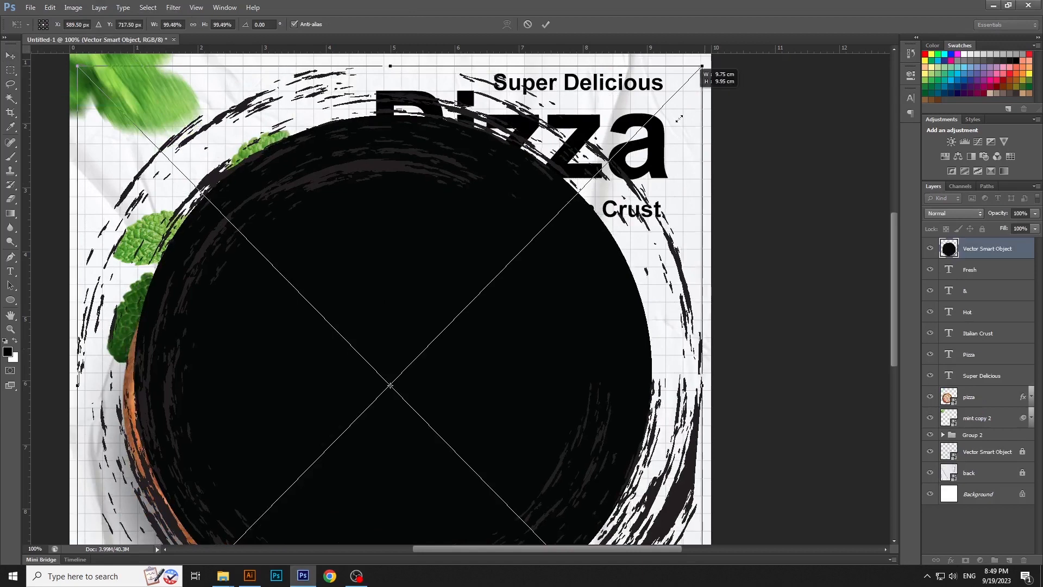
mouse_move(705, 71)
left_mouse_down()
mouse_move(518, 325)
mouse_move(568, 299)
left_mouse_up()
key("Return")
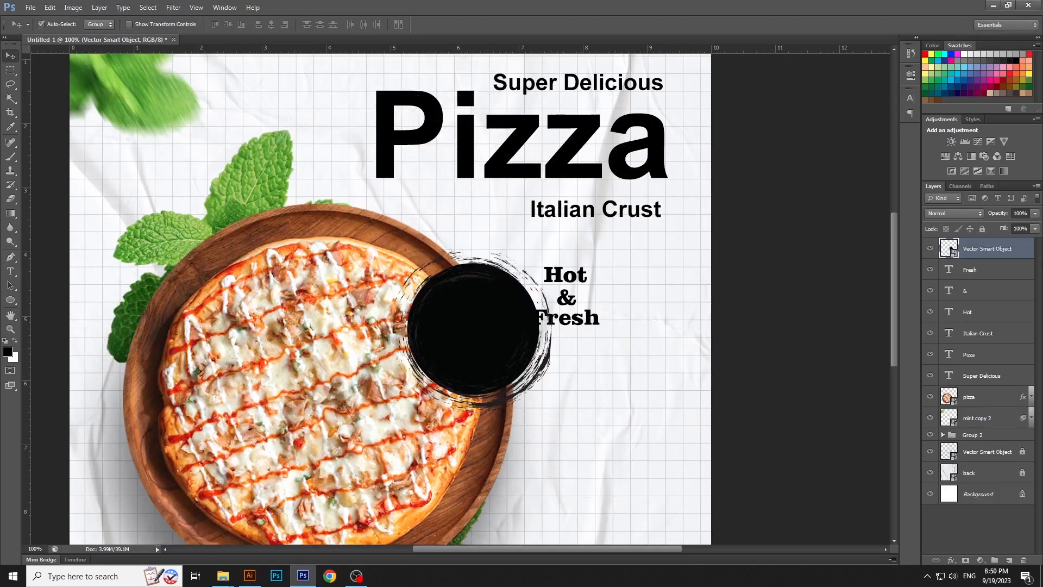
Apply a Color Overlay in pure red (ff0000) to the brush circle layer
double_click(1031, 249)
left_click(770, 353)
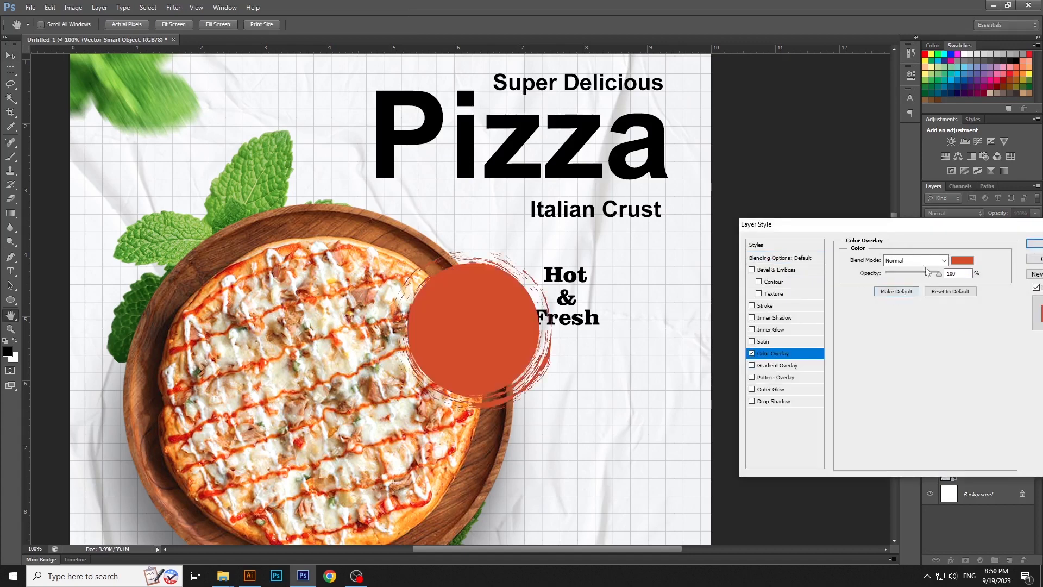
left_click(961, 261)
left_click_drag(848, 320, 865, 300)
left_click(875, 304)
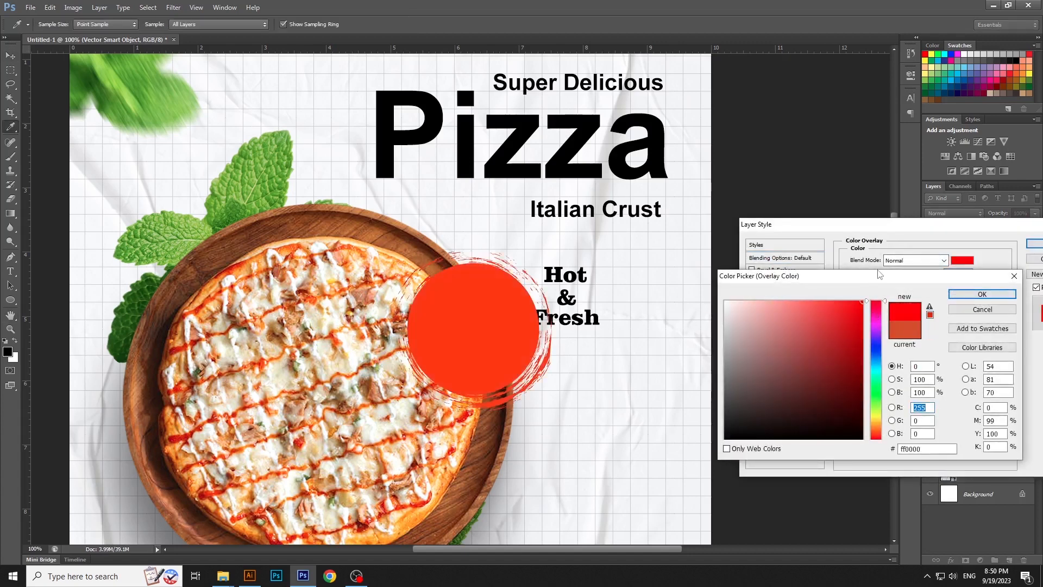
key("Return")
key("Return")
Shift the circle slightly up toward the "Hot & Fresh" text and place its layer directly above the pizza layer
key("ctrl+minus")
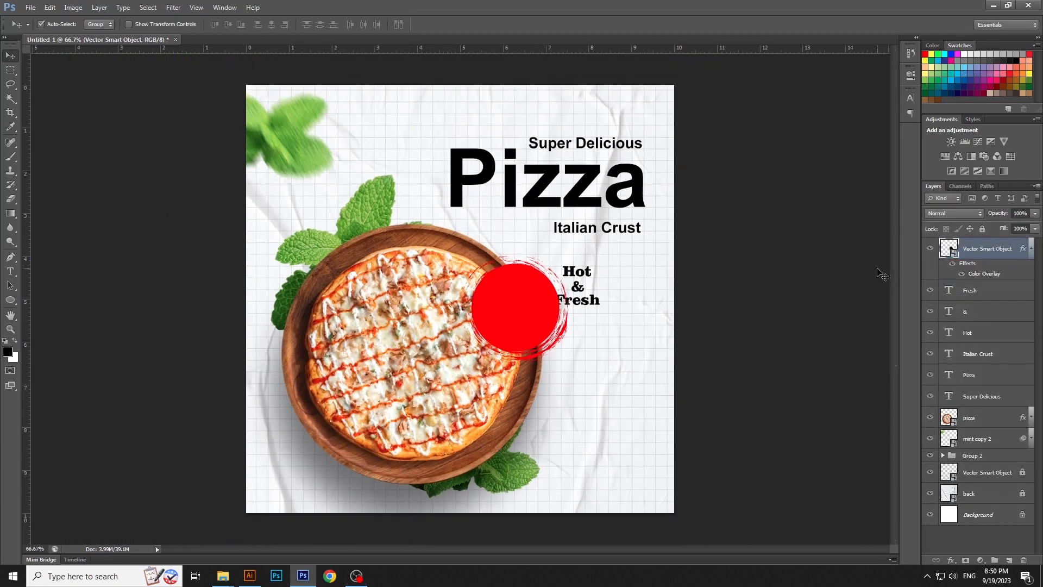
left_click_drag(537, 313, 551, 306)
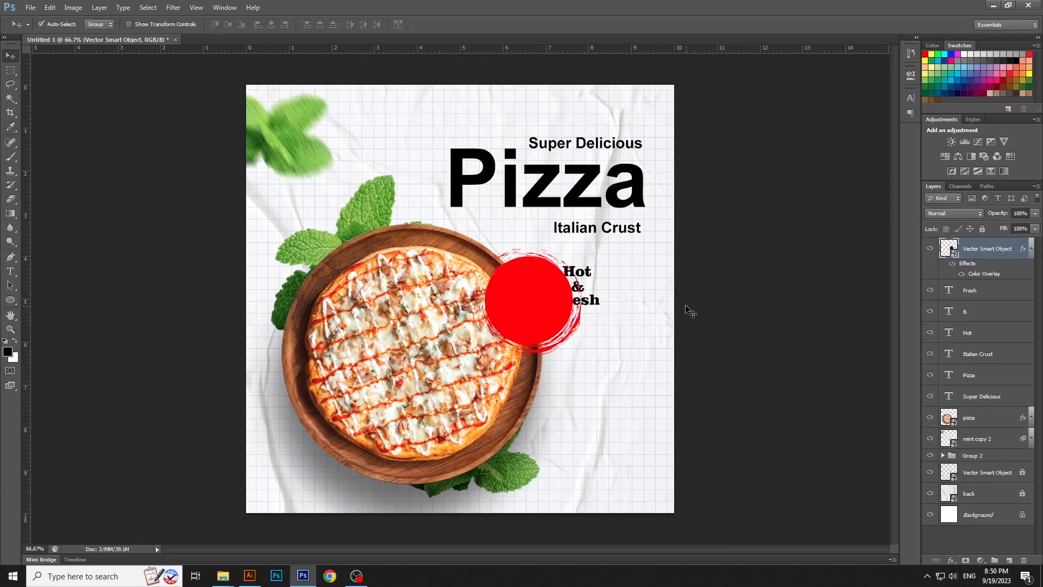
left_click_drag(996, 260, 982, 404)
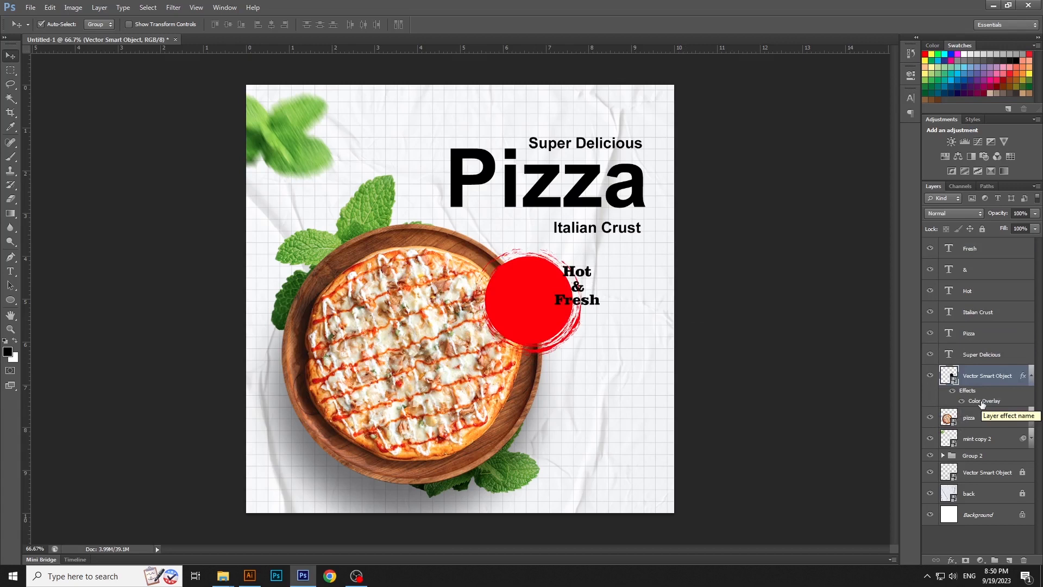
Move the "Hot", "&" and "Fresh" layers onto the circle's center and enlarge them together to about 128%
left_click(580, 274)
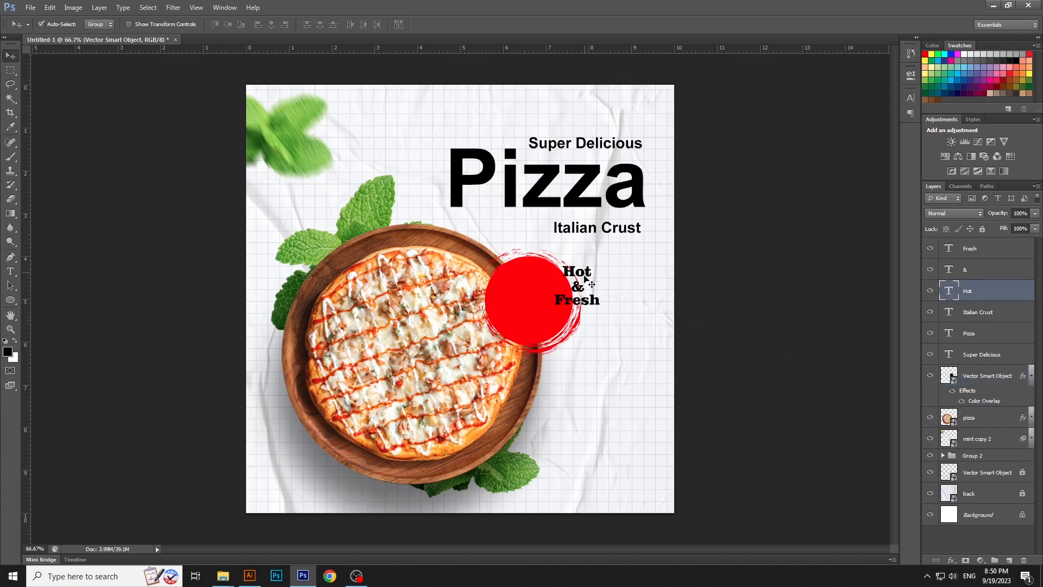
left_click(578, 286, "shift")
left_click(587, 304, "shift")
left_click_drag(588, 306, 566, 336)
key("ctrl+t")
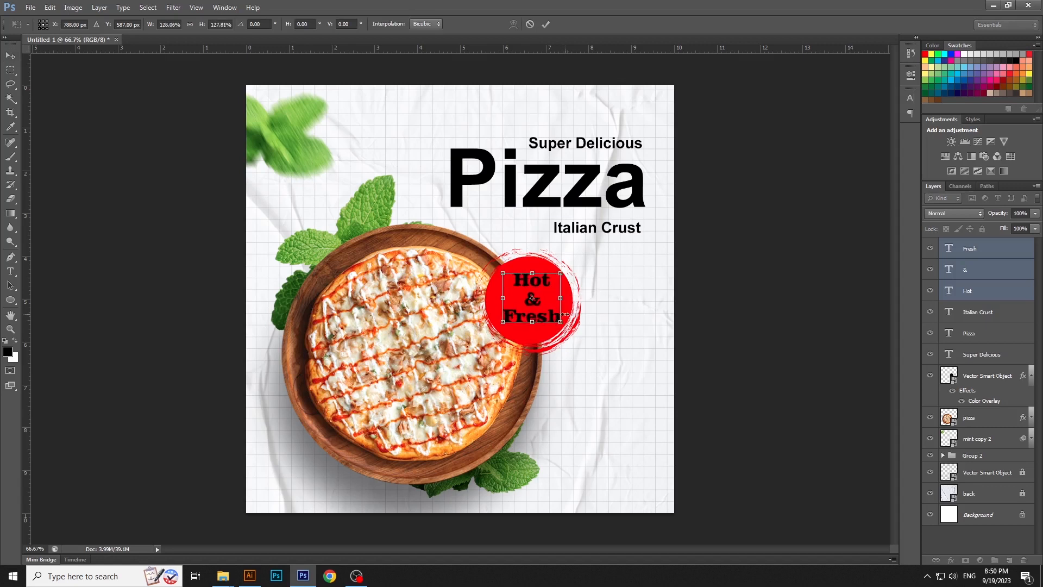
key("Return")
Recolor the "Hot", "&" and "Fresh" text layers white
left_click(592, 283)
left_click(534, 283)
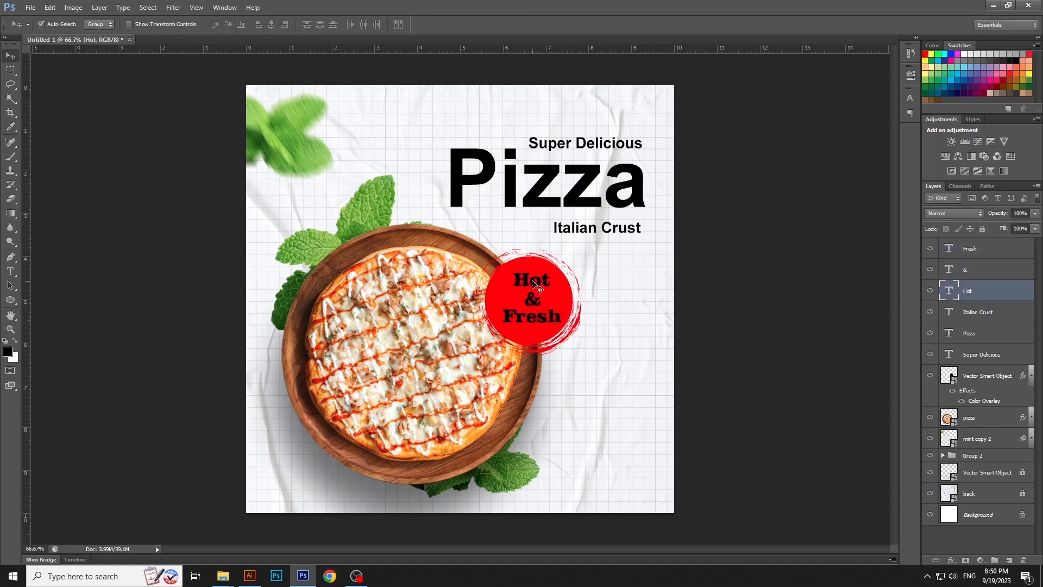
left_click(534, 300)
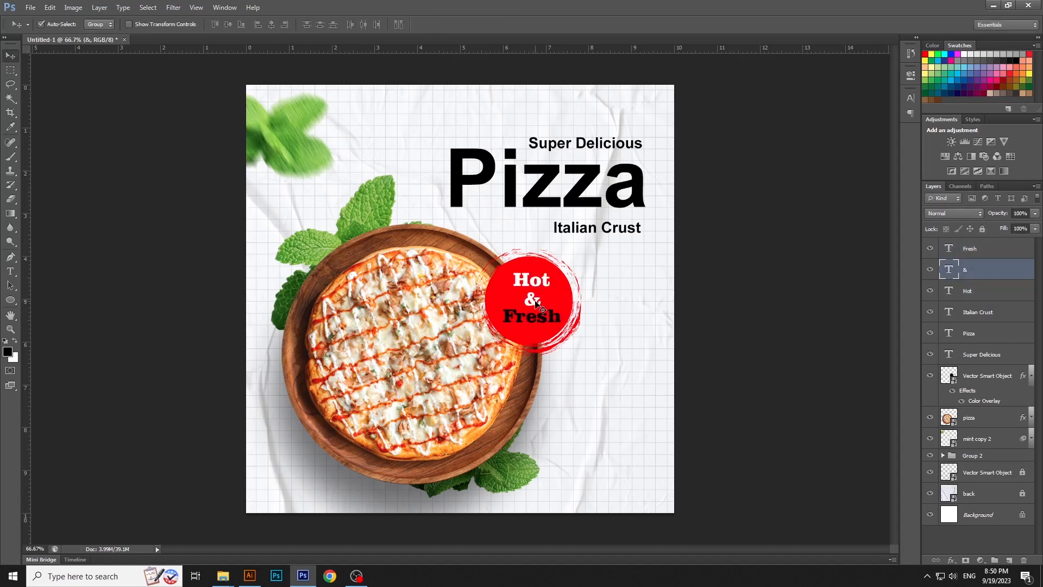
left_click(536, 322)
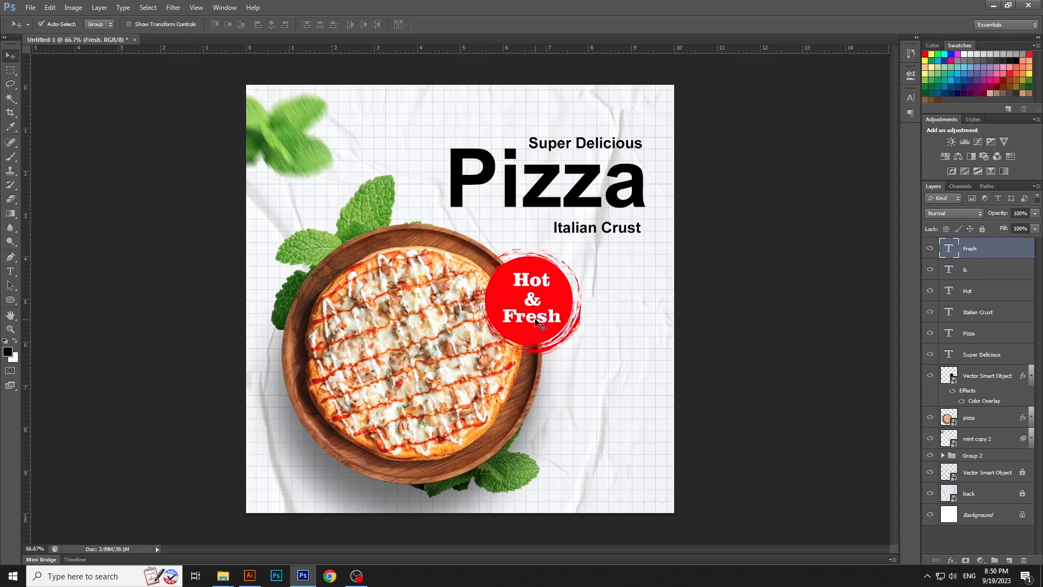
Scale the brush circle down slightly around the "Hot & Fresh" text
left_click(559, 330)
key("ctrl+t")
left_click_drag(584, 356, 579, 354)
key("Return")
Select the circle with its three text layers and scale the whole "Hot & Fresh" badge down a little
left_click(548, 321)
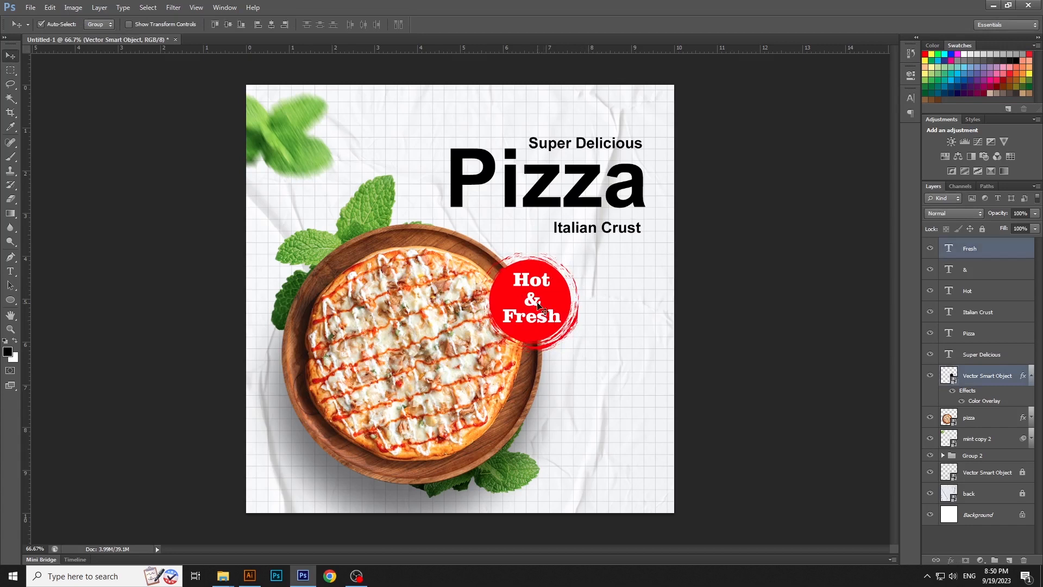
left_click(537, 300, "shift")
left_click(535, 283, "shift")
key("ctrl+t")
left_click_drag(579, 354, 571, 346)
key("Return")
left_click(582, 303)
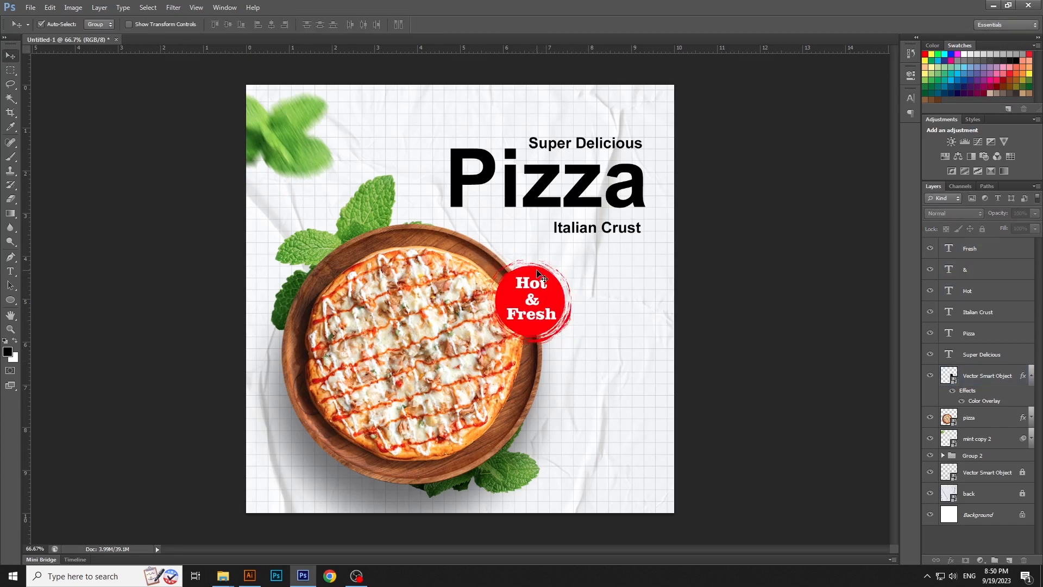
Copy the pizza layer's drop shadow style and paste it onto the brush circle layer
left_click(538, 274)
left_click(986, 419)
right_click(1018, 420)
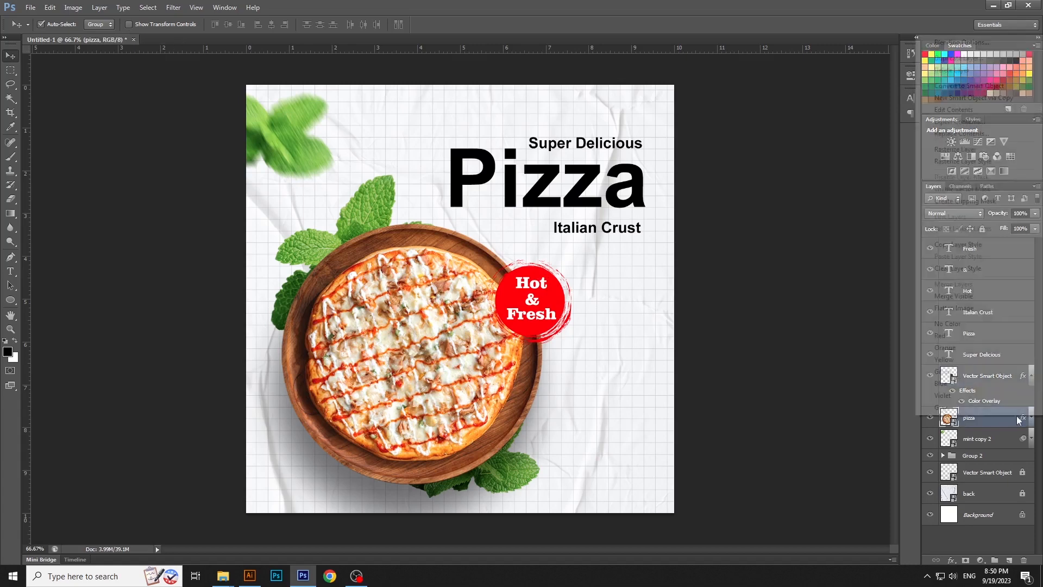
left_click(959, 245)
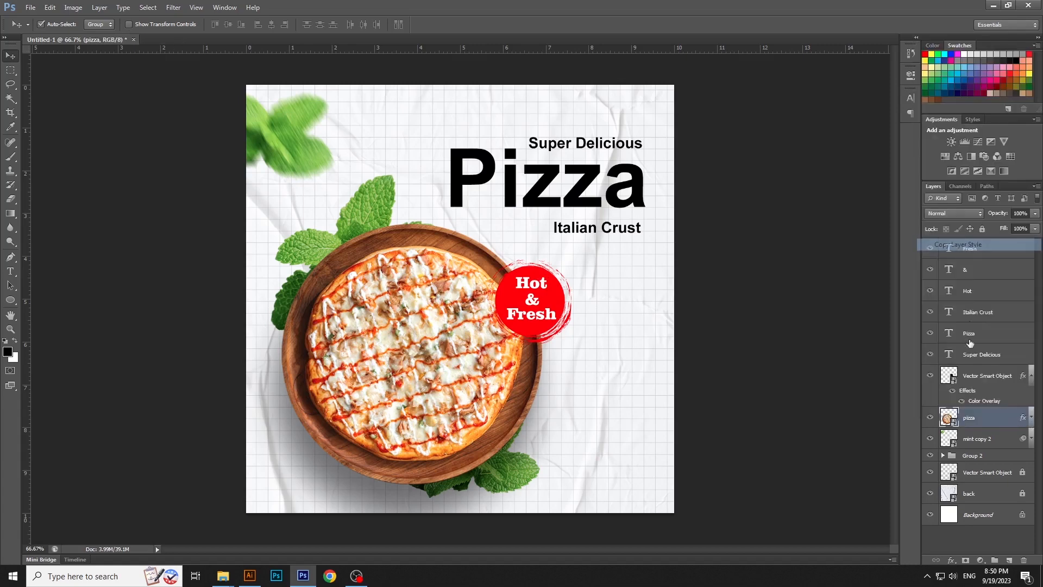
right_click(979, 380)
left_click(898, 406)
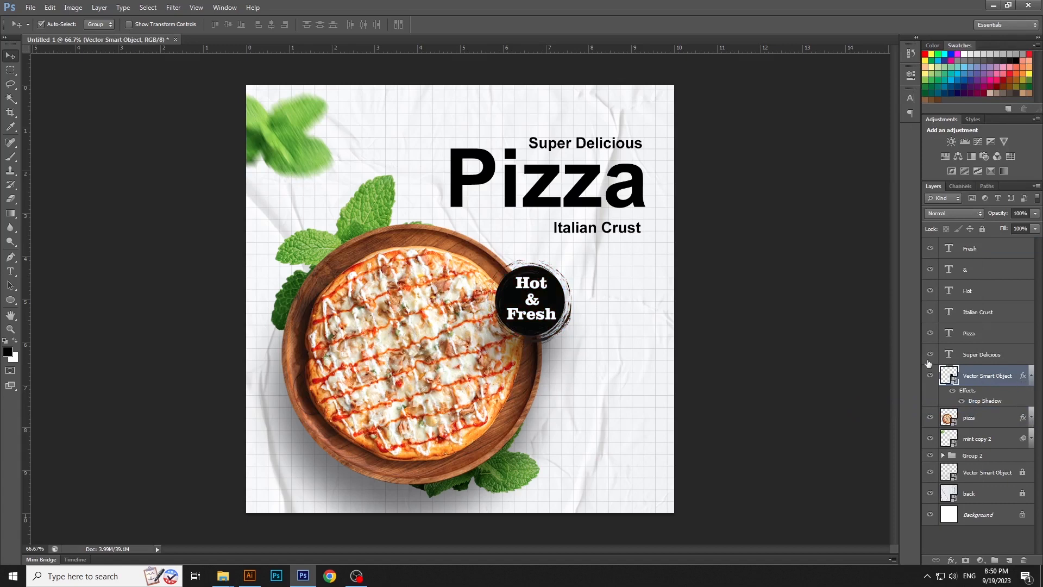
Add a Color Overlay of pure red ff0000 to the brush circle behind the "Hot & Fresh" text
double_click(995, 380)
left_click(773, 353)
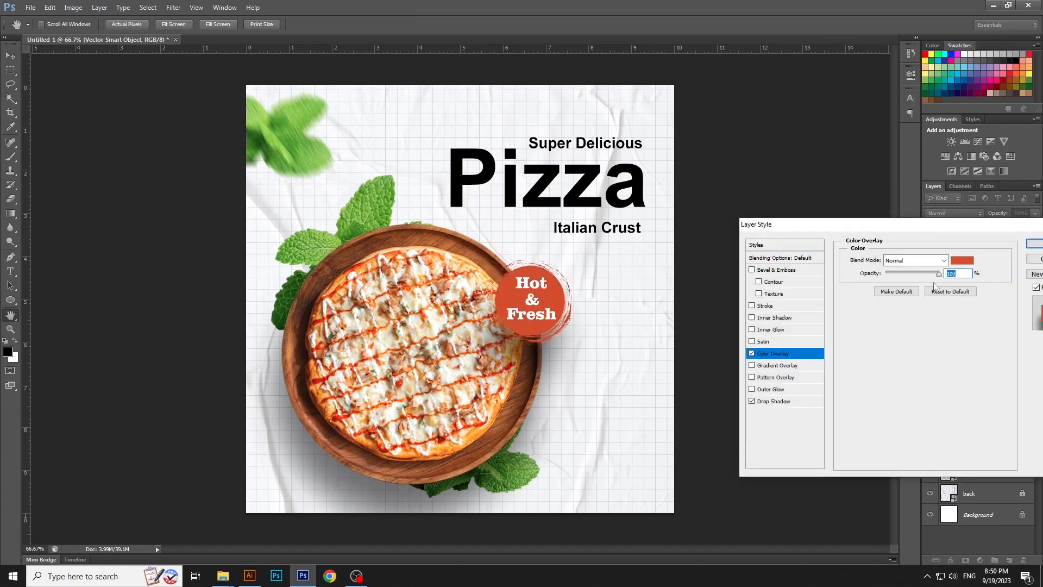
left_click(962, 261)
left_click_drag(855, 310, 866, 299)
left_click(876, 301)
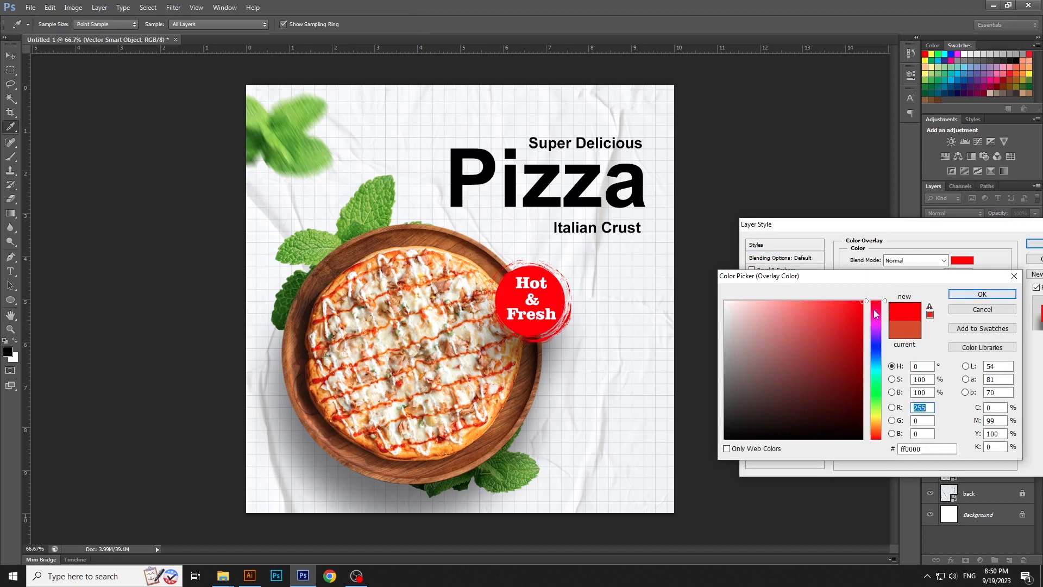
left_click(982, 294)
left_click(1035, 243)
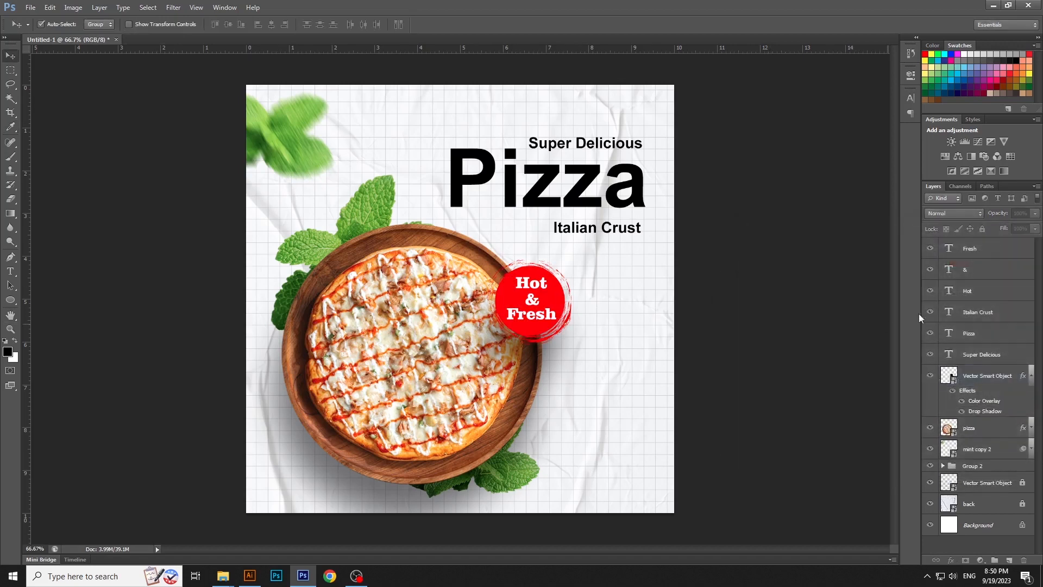
Change the font of the "Pizza" headline to Clarendon Blk BT
key("t")
left_click(526, 211)
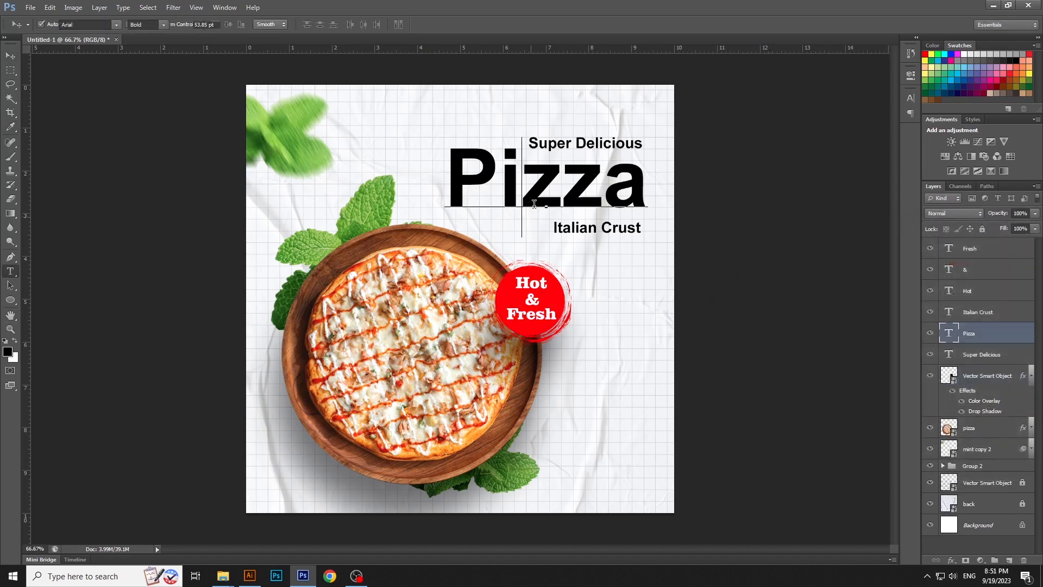
key("ctrl+a")
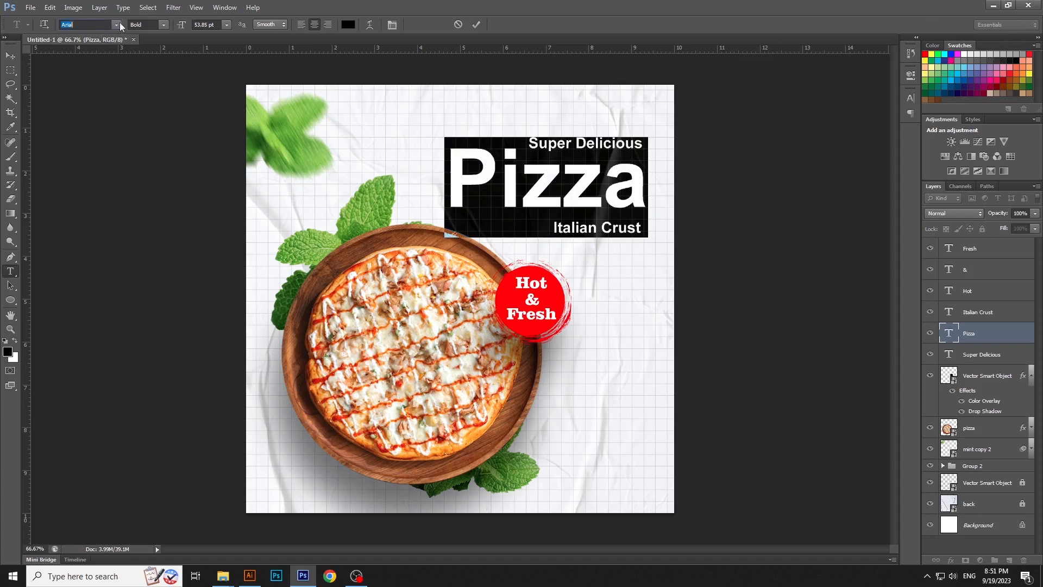
type("Clarendon Blk BT")
key("Return")
key("ctrl+Return")
key("v")
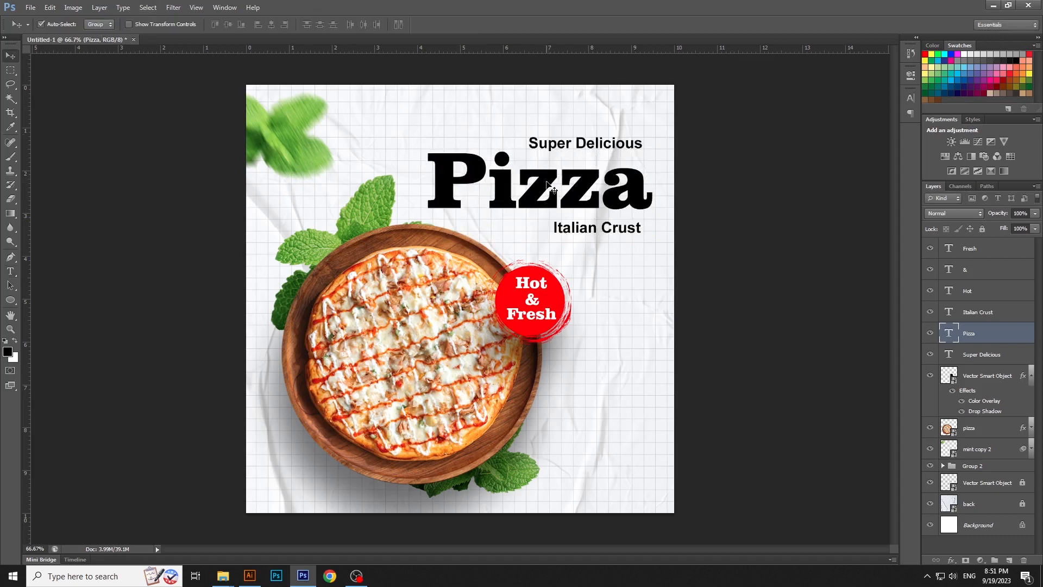
Recolor the "Pizza" headline red, sampling the color of the "Hot & Fresh" badge
key("t")
left_click(549, 186)
key("ctrl+a")
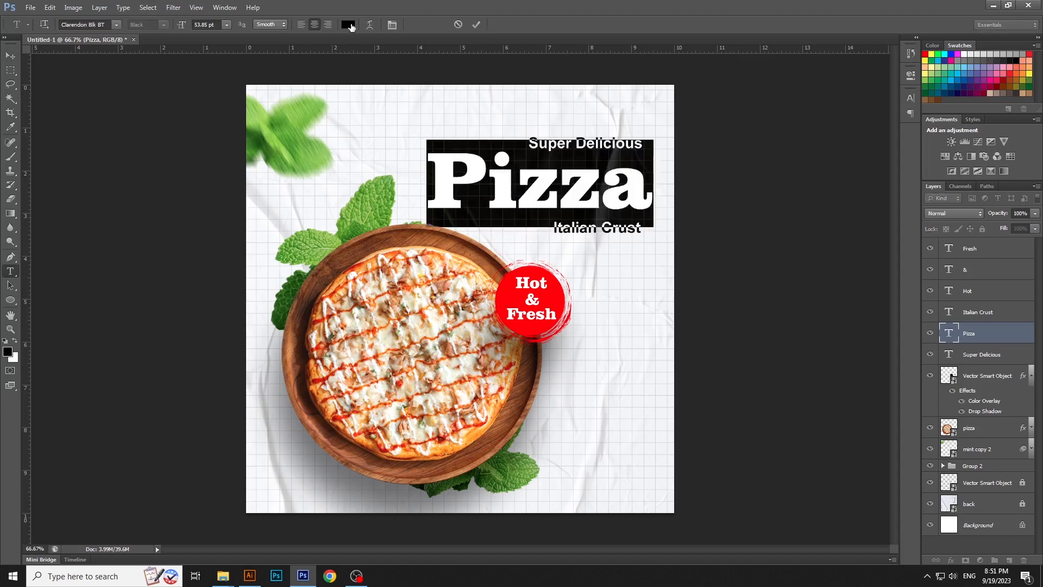
left_click(351, 25)
left_click(555, 298)
left_click(983, 294)
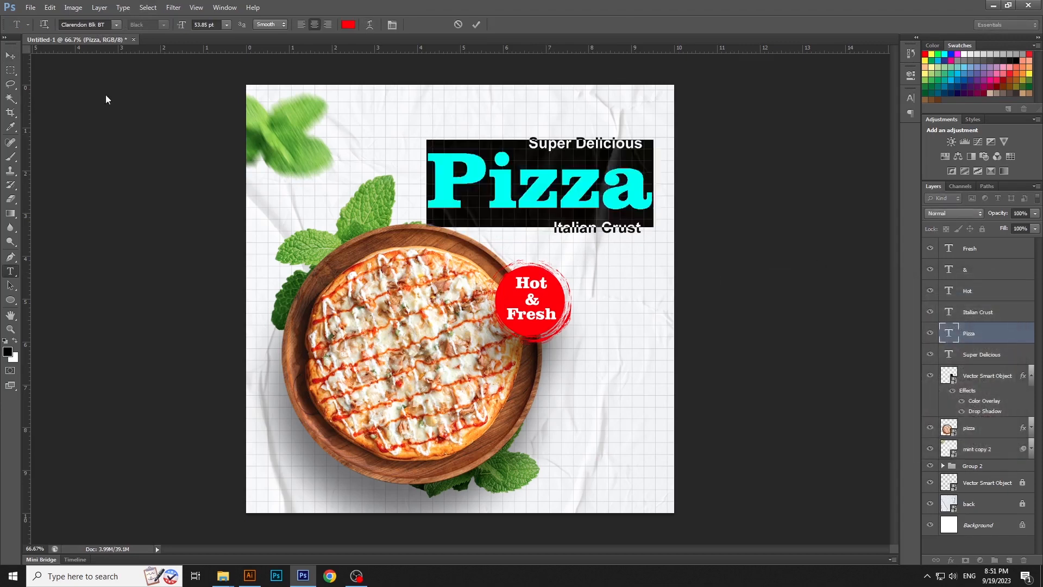
key("ctrl+Return")
key("v")
Enlarge the "Pizza" headline and position it between "Super Delicious" and "Italian Crust"
key("ctrl+t")
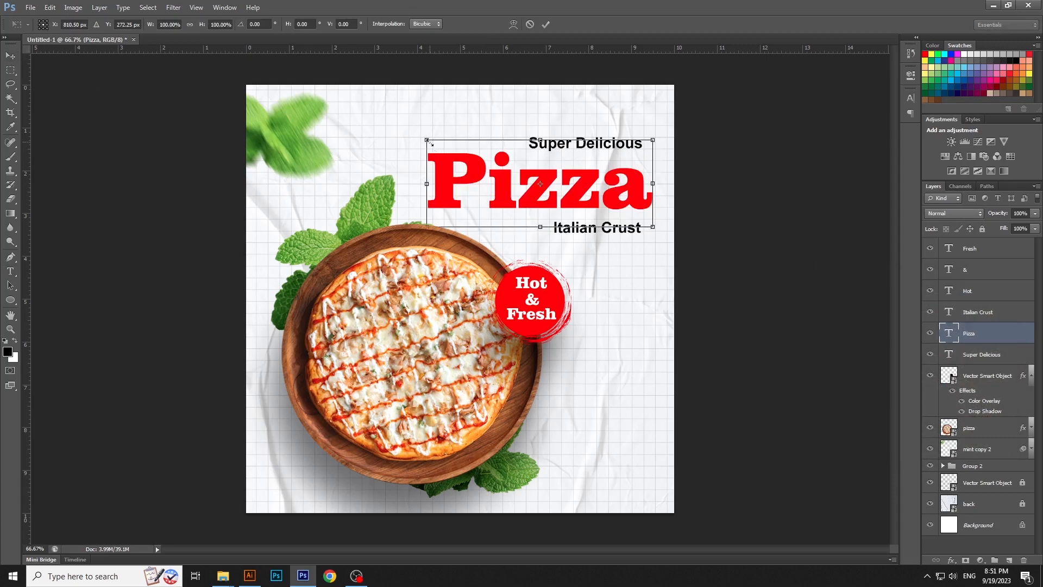
left_click_drag(427, 143, 387, 125)
left_click_drag(548, 203, 539, 206)
key("Return")
left_click(718, 286)
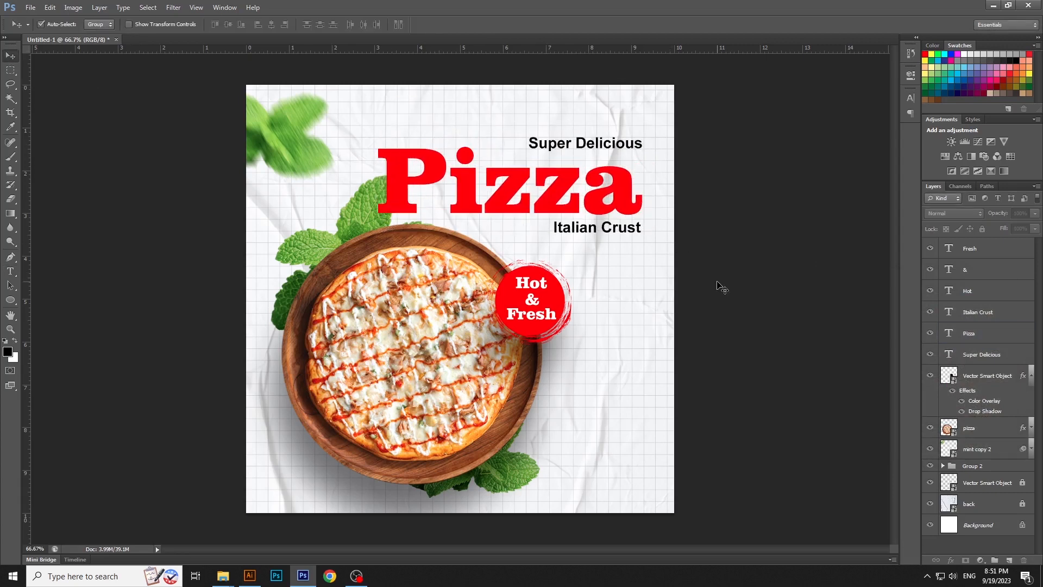
Add right-aligned "Online Order" text and place it in the lower right area of the canvas
left_click(10, 271)
left_click(580, 434)
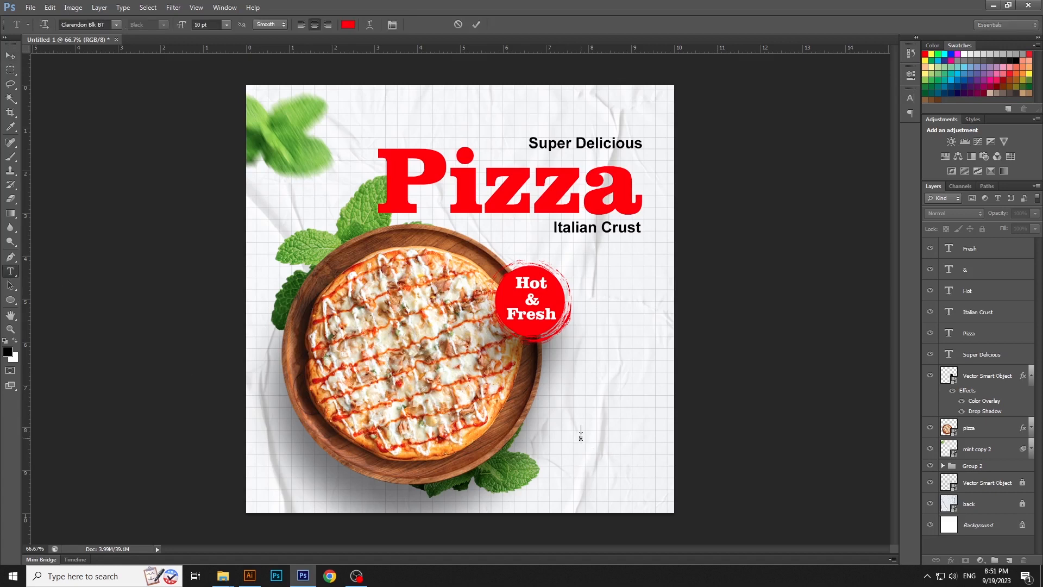
type("Onli")
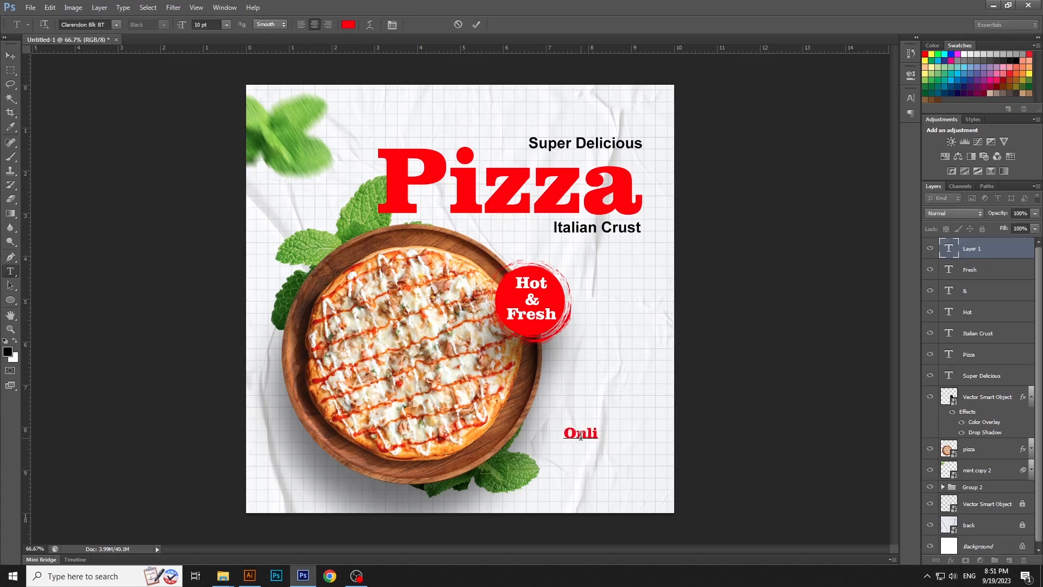
type("ne Order")
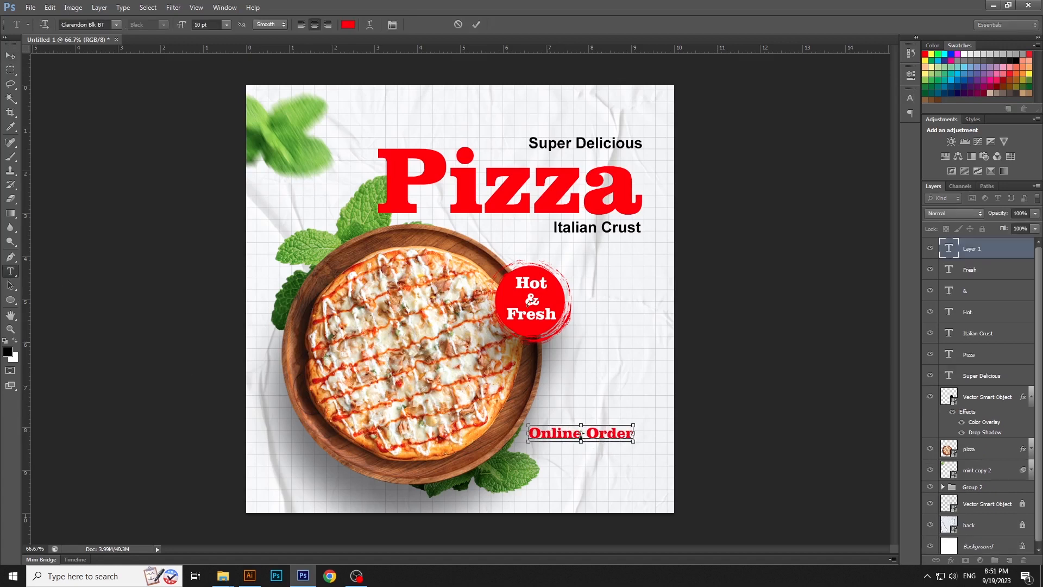
key("ctrl+a")
left_click(328, 24)
key("ctrl+Return")
key("v")
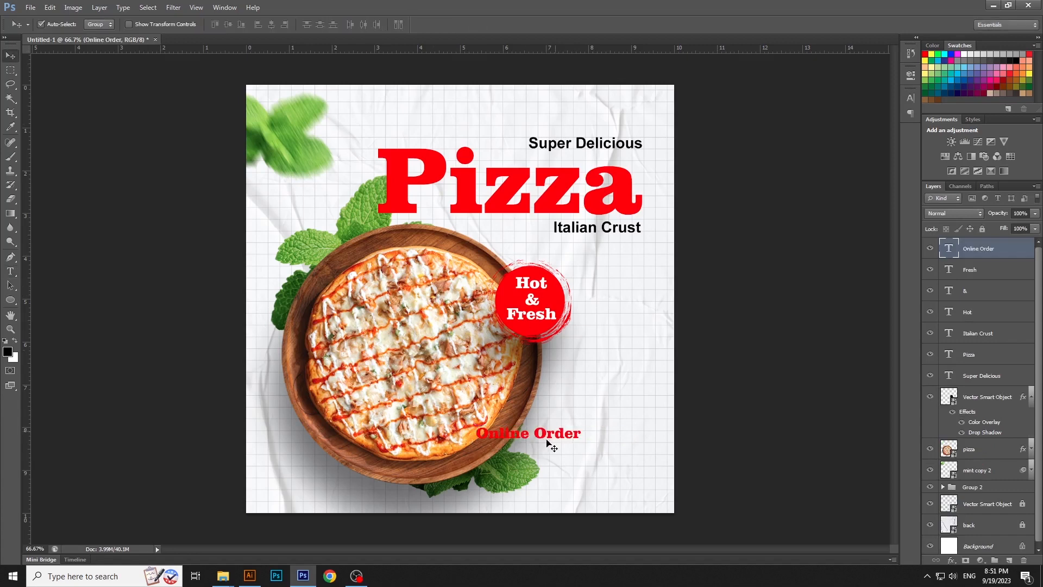
left_click_drag(546, 441, 621, 441)
Recolor the "Online Order" text black (000000), scale it down and move it slightly lower
key("t")
left_click(621, 442)
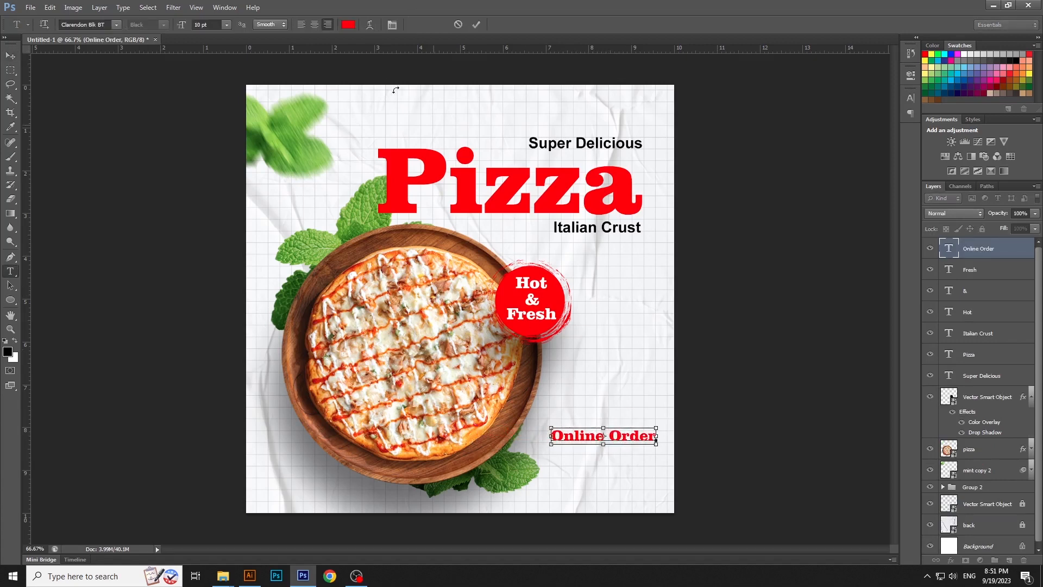
key("ctrl+a")
left_click(348, 25)
double_click(918, 449)
type("000000")
key("Return")
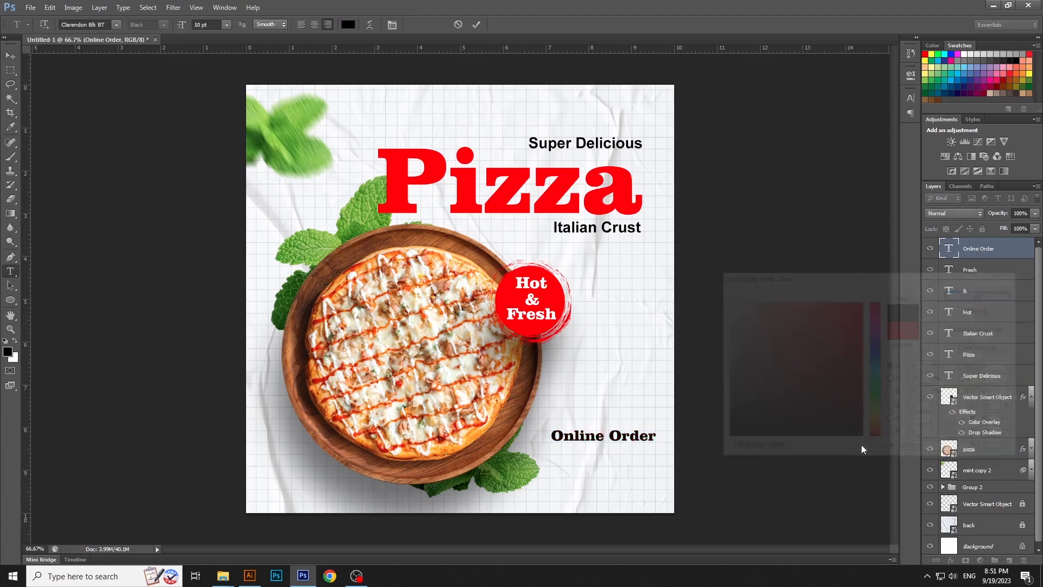
key("ctrl+Return")
left_click(10, 55)
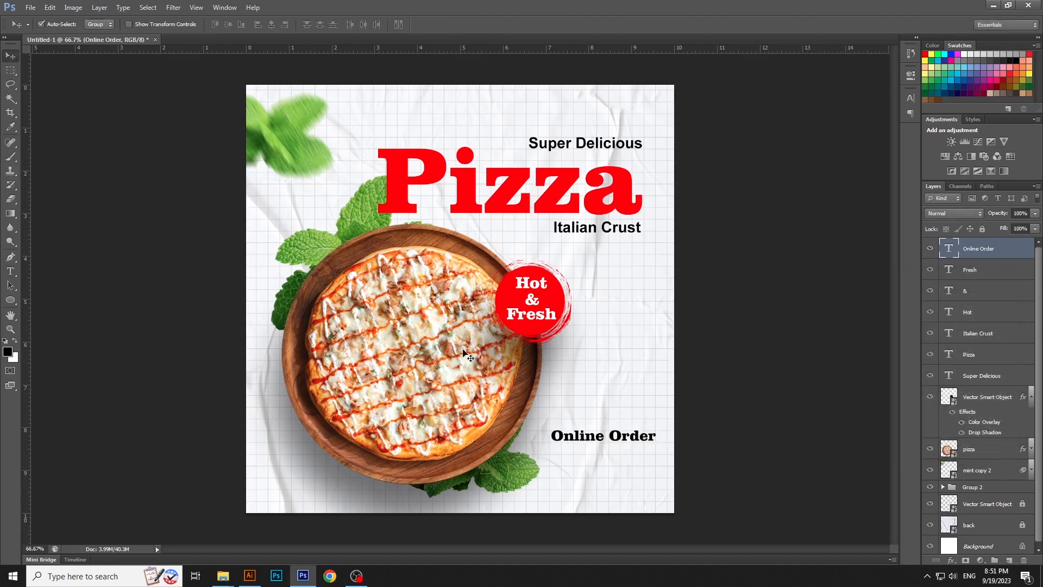
left_click_drag(576, 442, 623, 449)
Duplicate the "Online Order" text layer and move the copy straight up above the original
right_click(1008, 240)
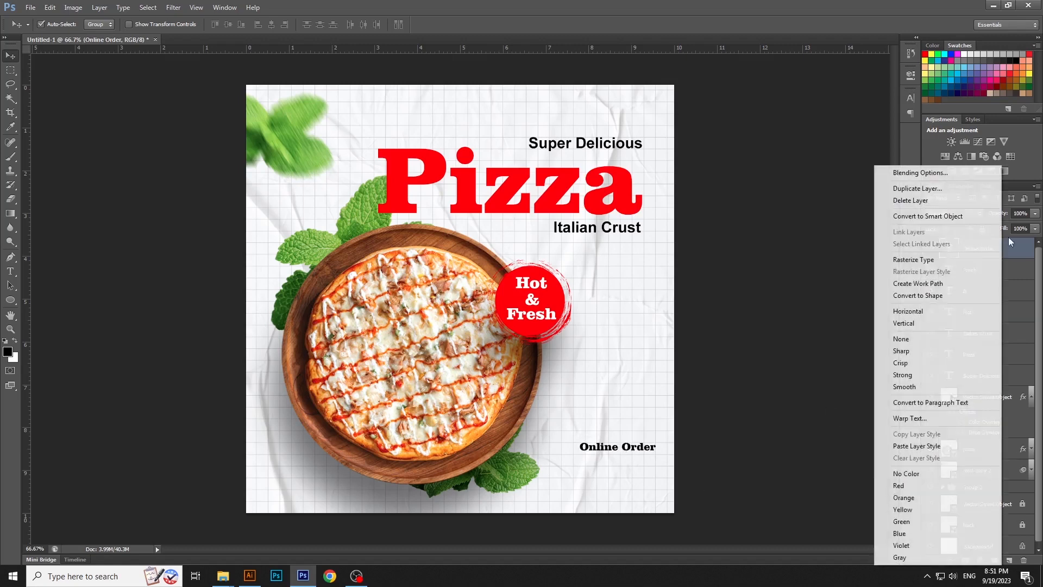
left_click(918, 188)
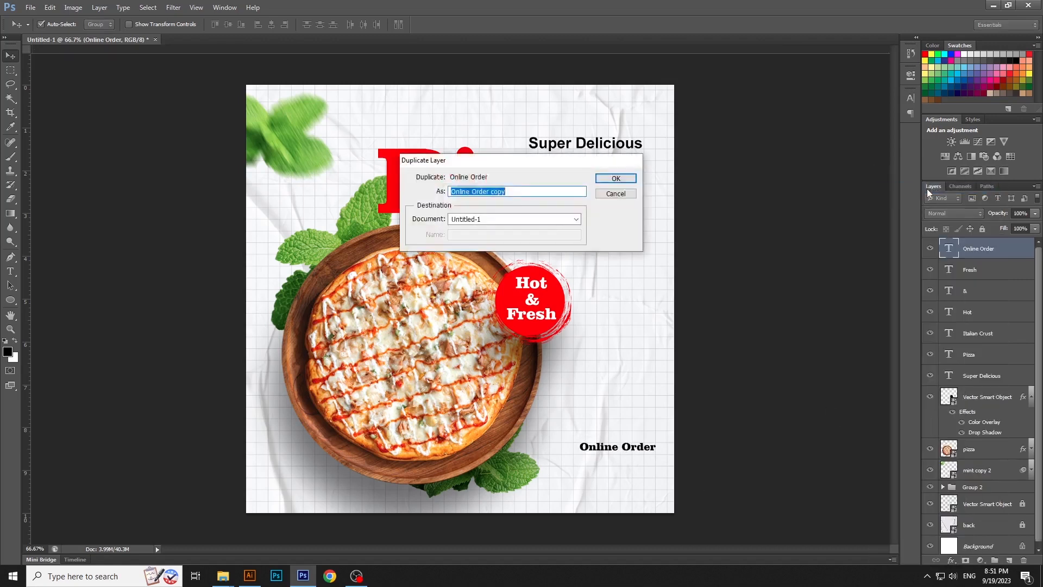
key("Return")
left_click_drag(649, 445, 650, 403)
Replace the upper "Online Order" copy's text with "Delivery Services"
key("t")
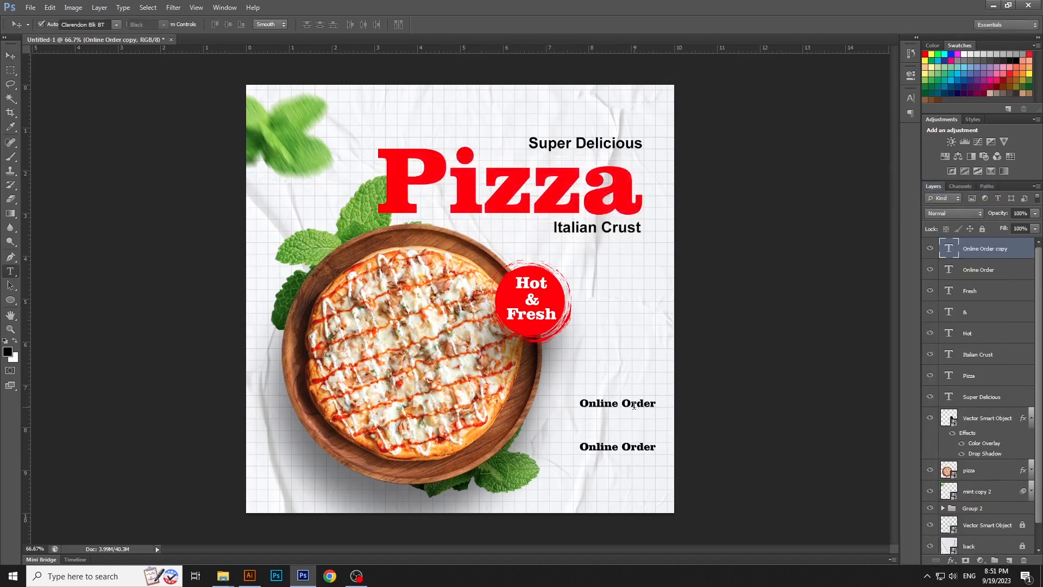
left_click(634, 405)
key("ctrl+a")
key("Right")
key("ctrl+a")
type("Deli")
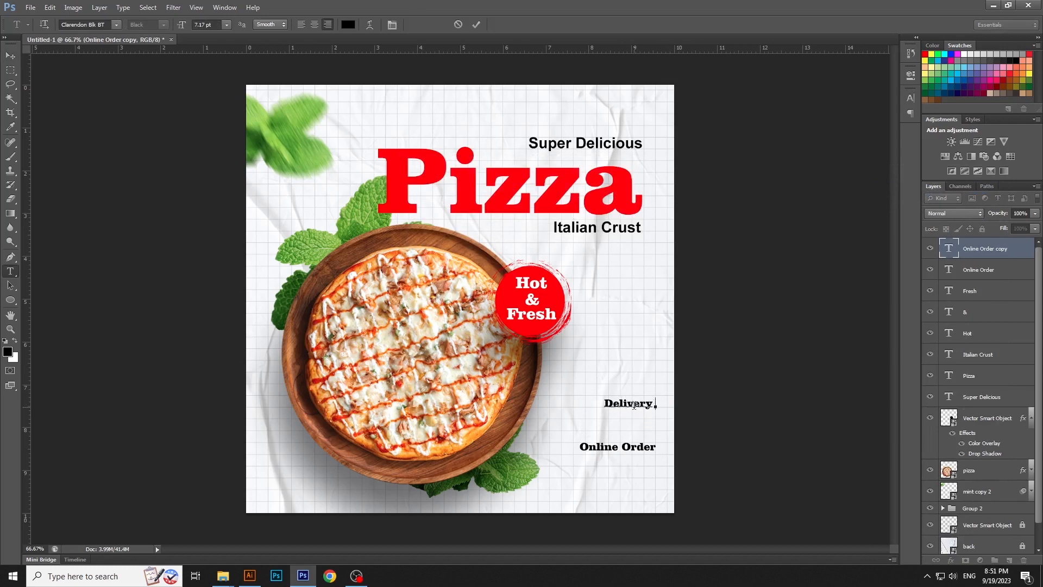
type("very Srvic")
key("BackSpace")
key("BackSpace")
key("BackSpace")
type("ervices")
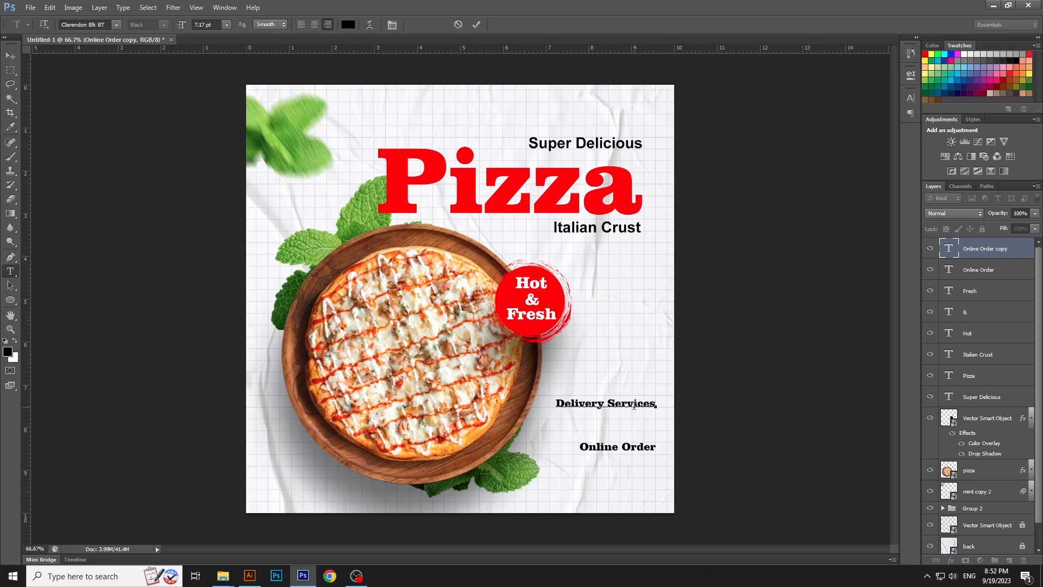
key("ctrl+Return")
key("v")
Move the "Delivery Services" and "Online Order" texts lower together and scale them down to about 94.5%
left_click(627, 449, "shift")
left_click_drag(629, 450, 630, 467)
key("ctrl+t")
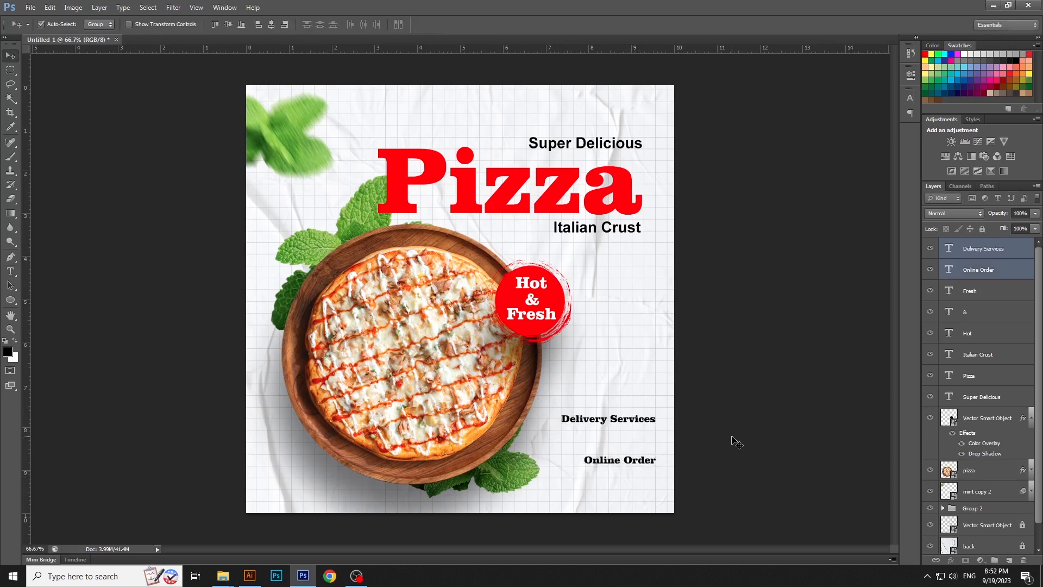
left_click(650, 423)
Duplicate the "Delivery Services" text layer and move the copy straight up above the original
right_click(1019, 251)
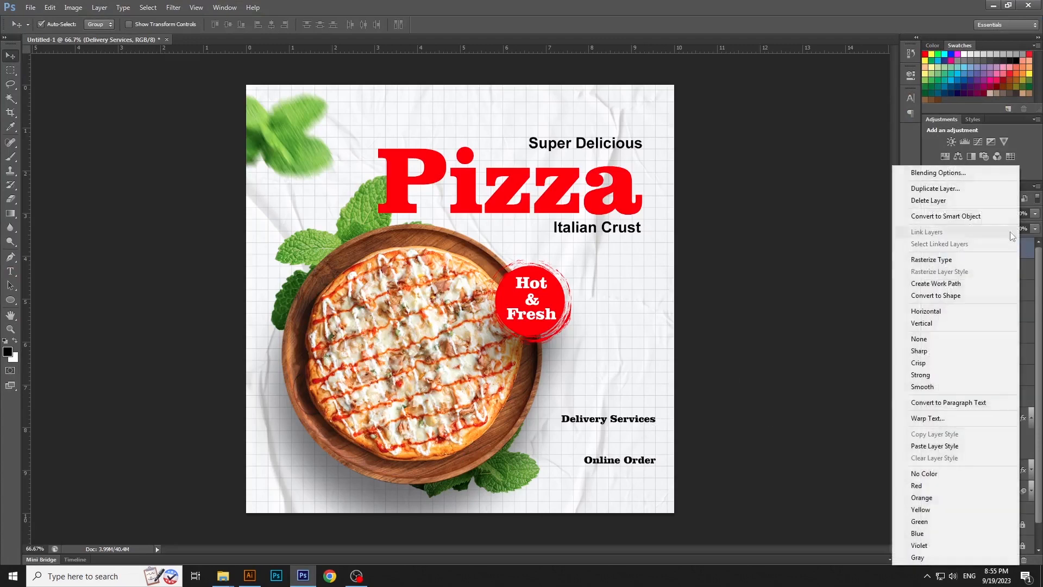
left_click(949, 193)
key("Return")
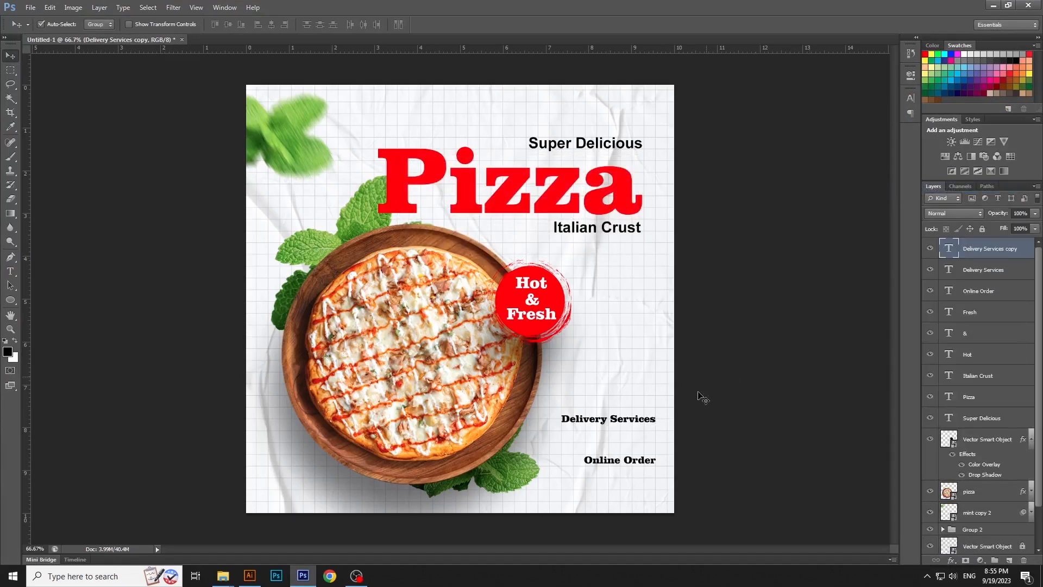
left_click_drag(635, 423, 634, 388)
Replace the upper "Delivery Services" copy's text with "Starts from"
key("t")
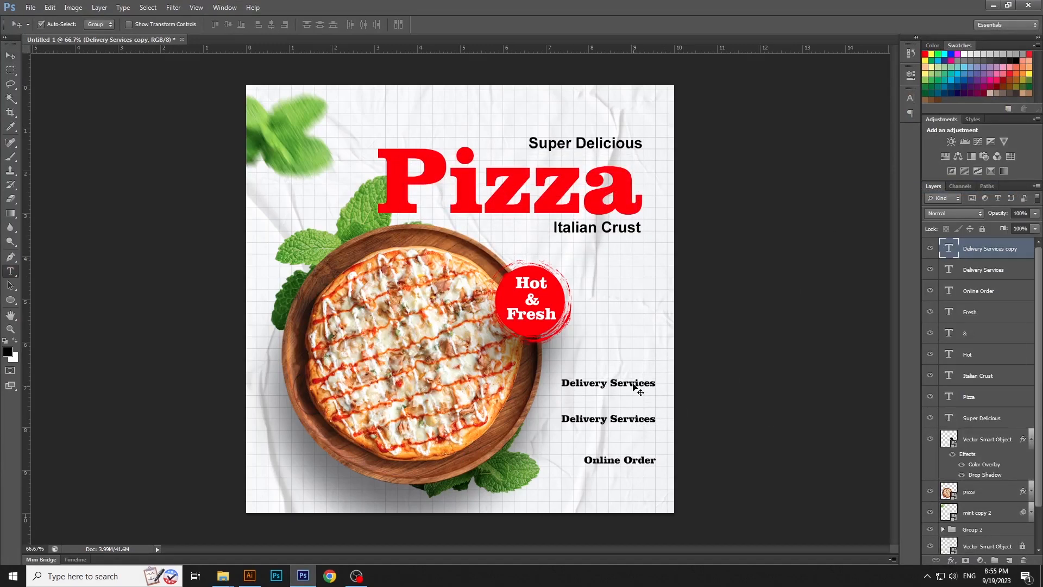
left_click(634, 385)
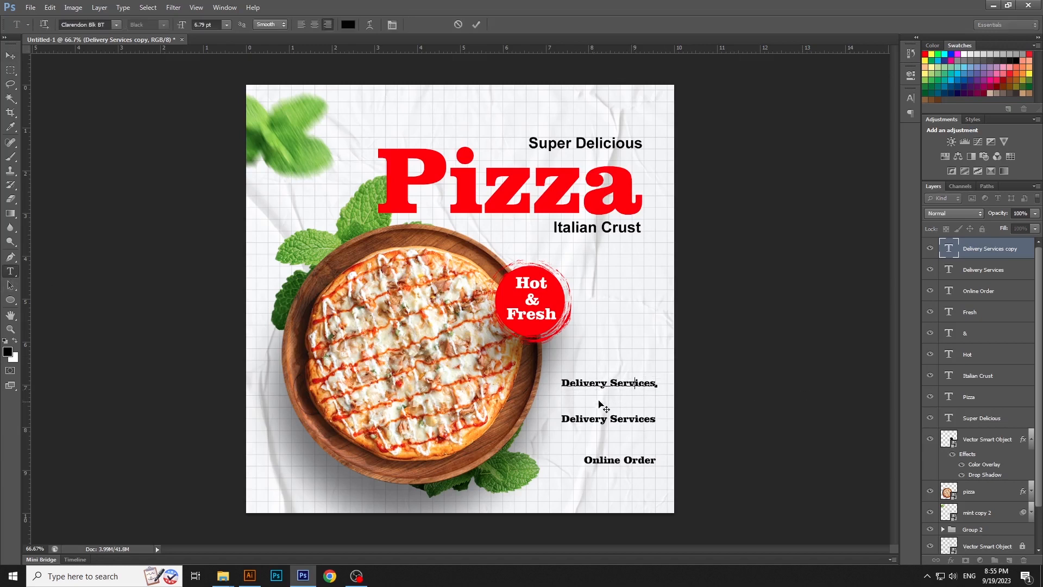
key("ctrl+a")
type("Sta")
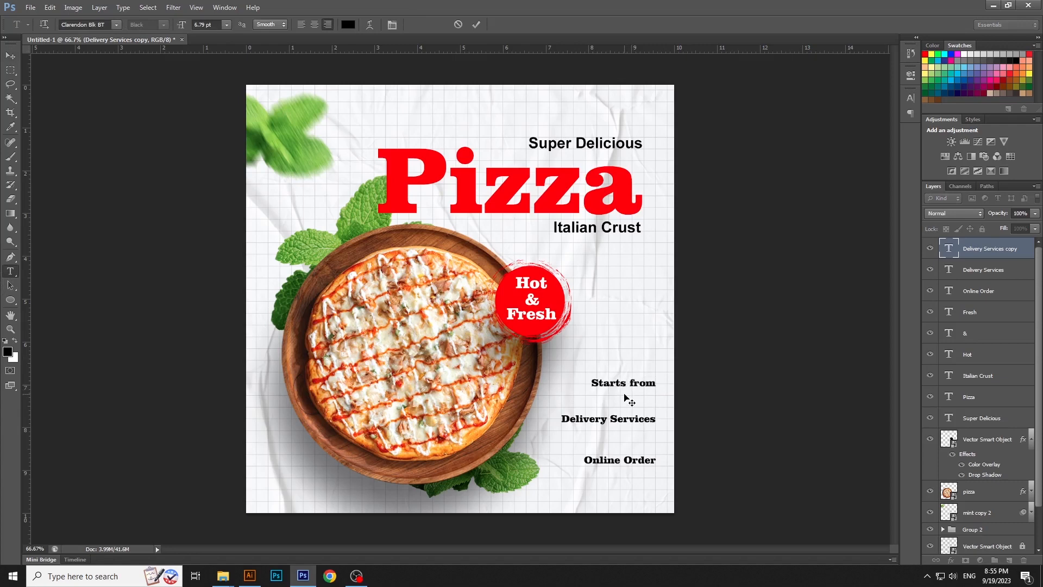
key("ctrl+Return")
key("v")
Duplicate the "Starts from" text layer and place the copy directly beneath the original
right_click(1027, 254)
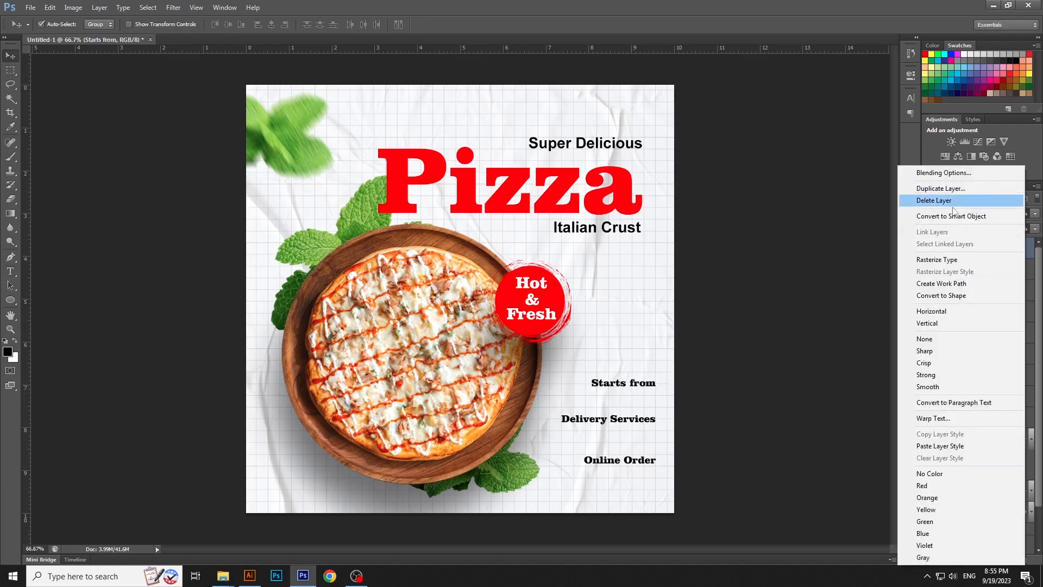
left_click(953, 189)
key("Return")
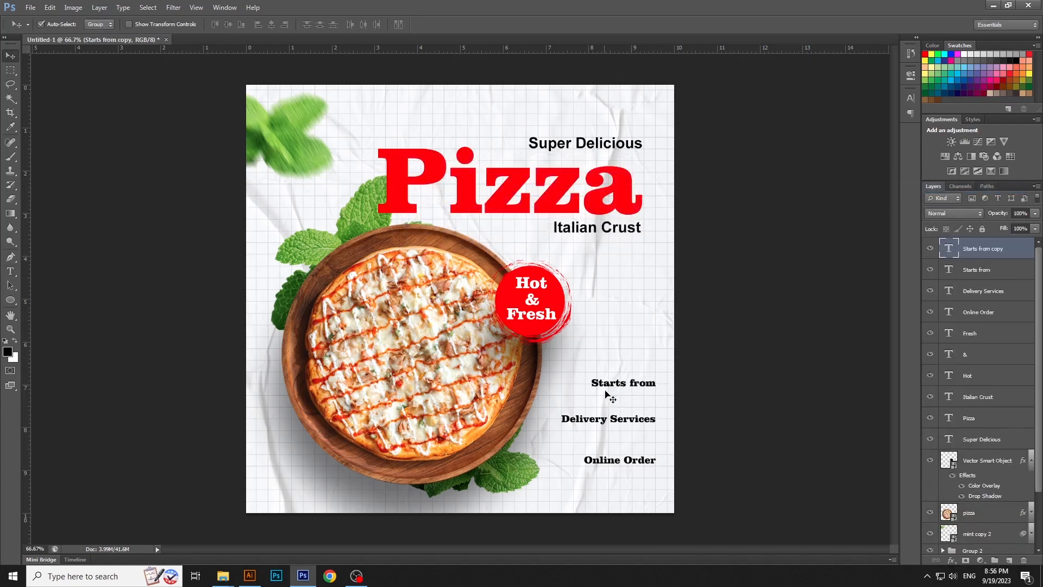
left_click_drag(605, 392, 605, 396)
Change the lower "Starts from" copy to "Rs." and shift it left, just below the start of "Starts from"
key("t")
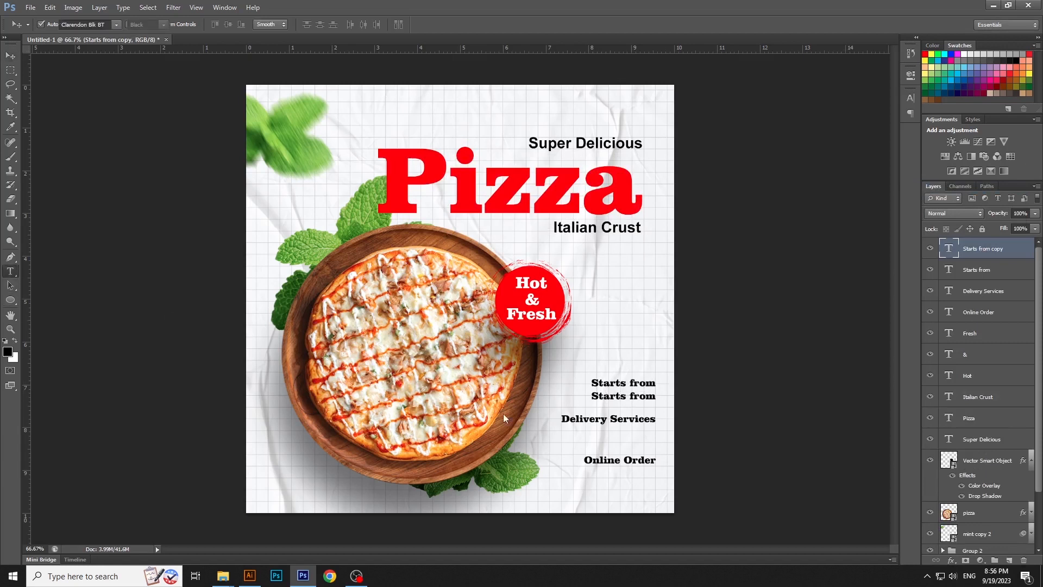
left_click(627, 397)
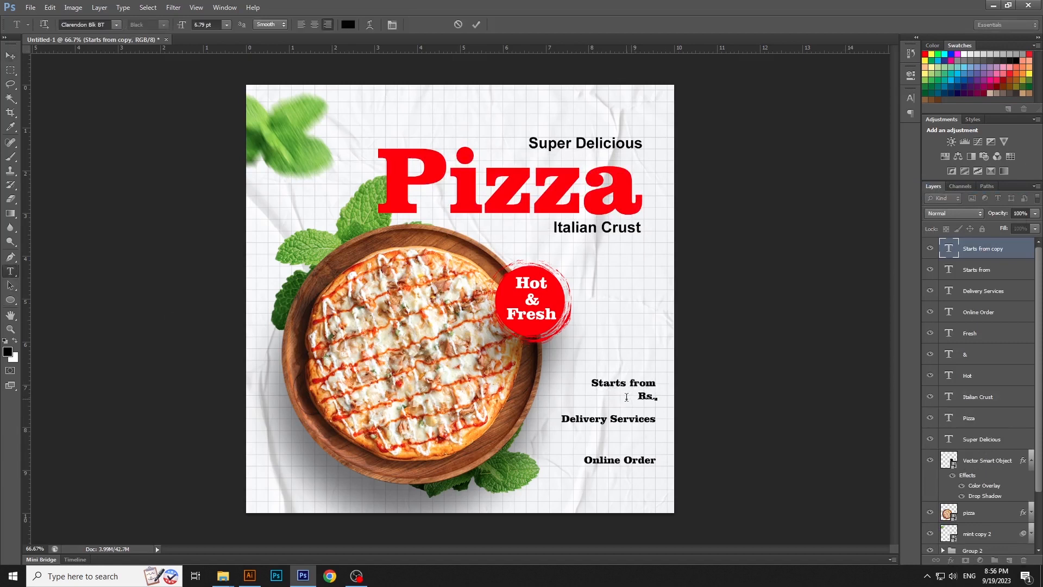
key("ctrl+Return")
key("v")
left_click_drag(644, 397, 584, 397)
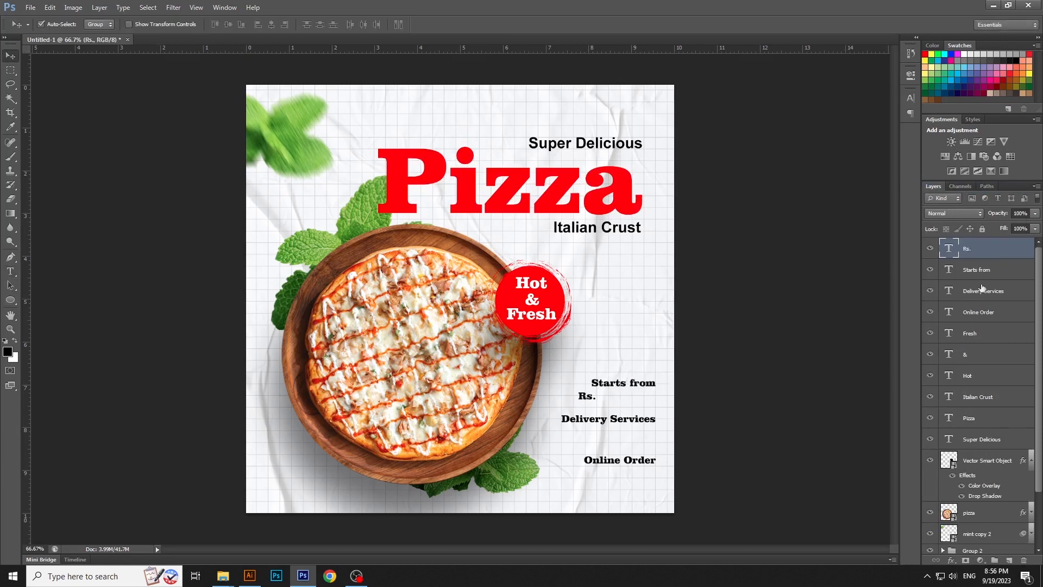
Duplicate the "Rs." text layer and place the copy immediately to the right of the original
right_click(999, 247)
left_click(918, 188)
key("Return")
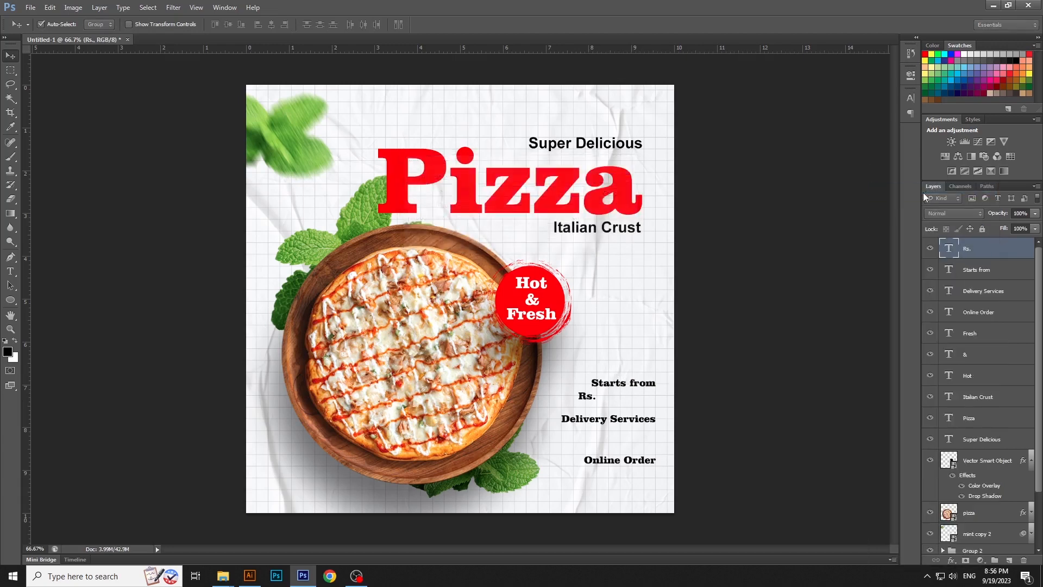
left_click_drag(592, 400, 616, 400)
Replace the copied "Rs." text with "419"
key("t")
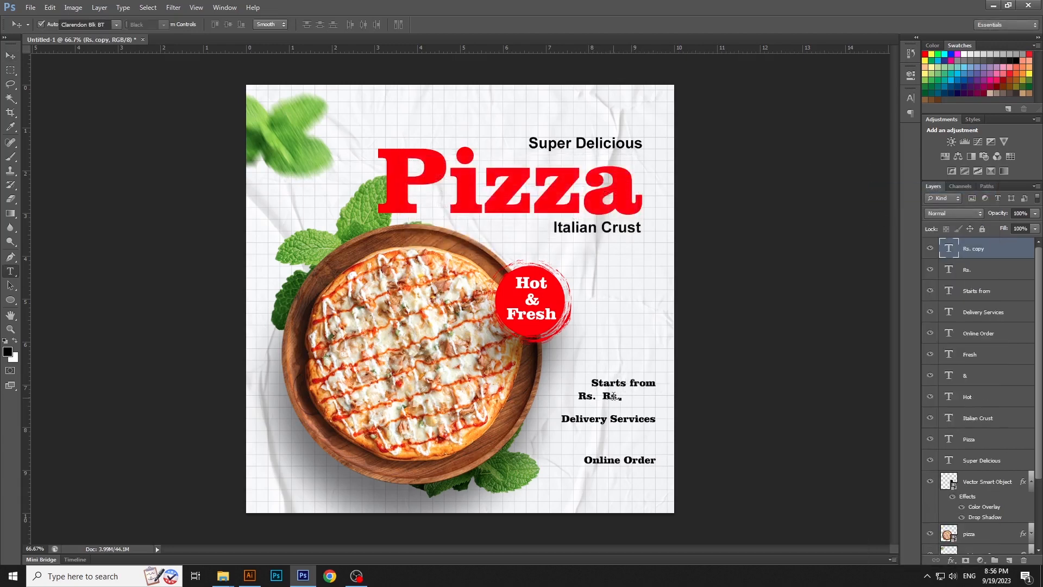
double_click(613, 396)
type("9")
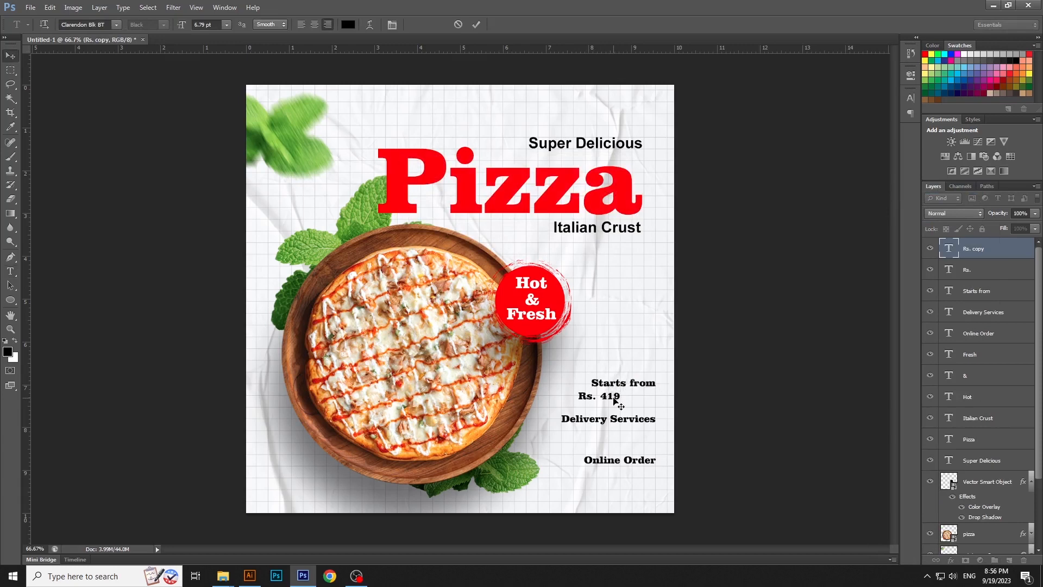
key("ctrl+Return")
key("v")
Enlarge the "419" text to about 18.59 pt, filling the space beside "Rs." up to the end of "Starts from"
scroll(618, 410, "up", 1)
mouse_move(663, 369)
left_mouse_down()
mouse_move(663, 352)
mouse_move(683, 342)
mouse_move(680, 365)
left_mouse_up()
left_click(616, 389)
key("ctrl+t")
key("Return")
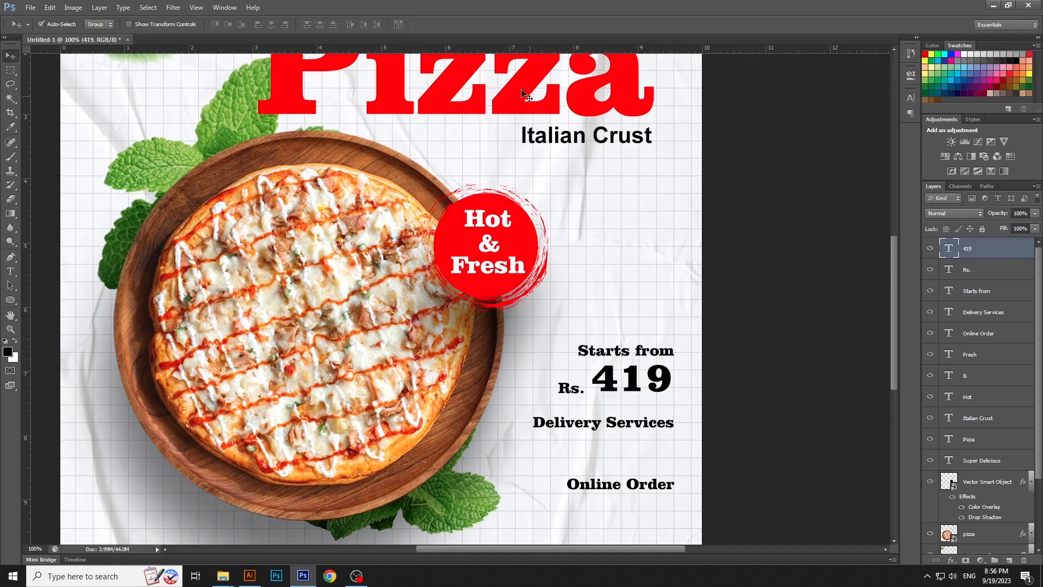
Recolor the "419" price text to the red of the "Pizza" headline
left_click(10, 270)
left_click(632, 379)
key("ctrl+a")
left_click(348, 25)
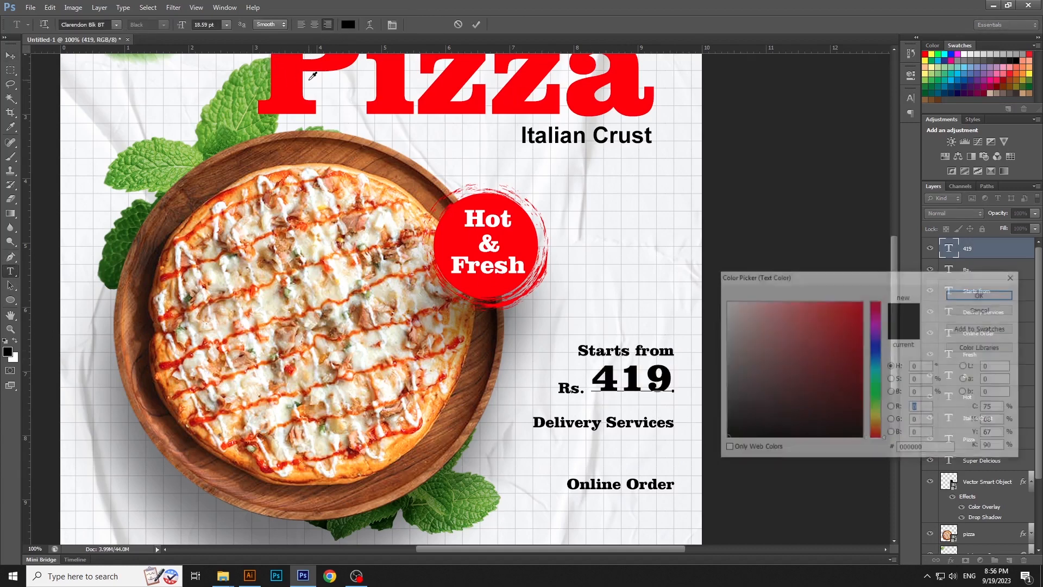
left_click(861, 302)
left_click(982, 293)
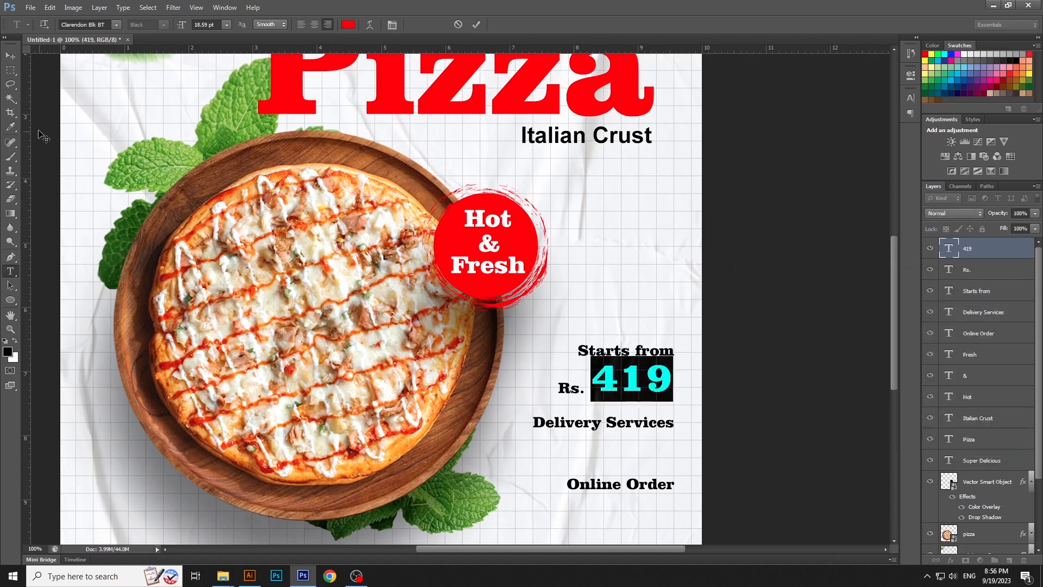
left_click(10, 55)
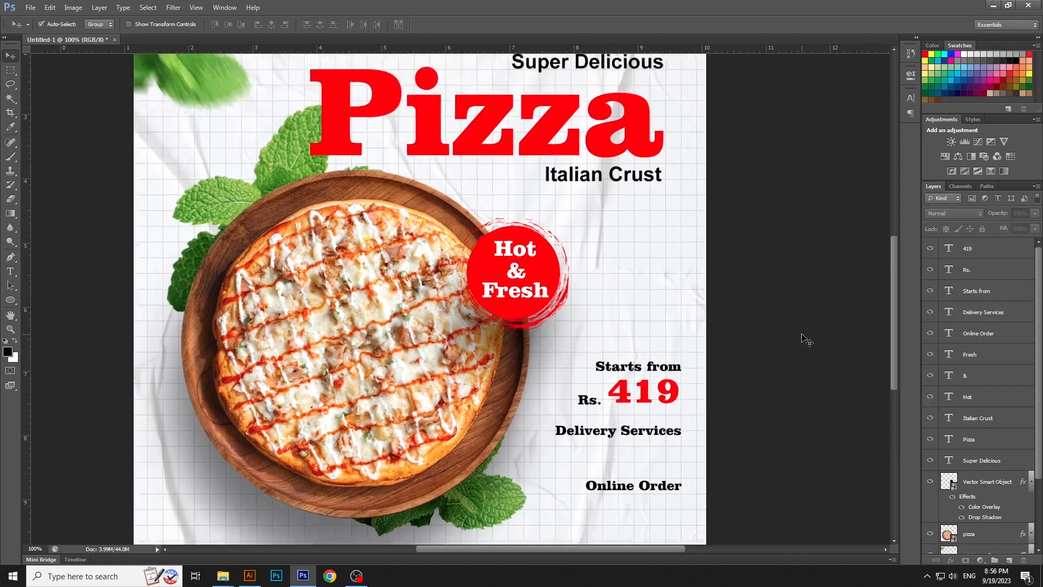
key("ctrl+0")
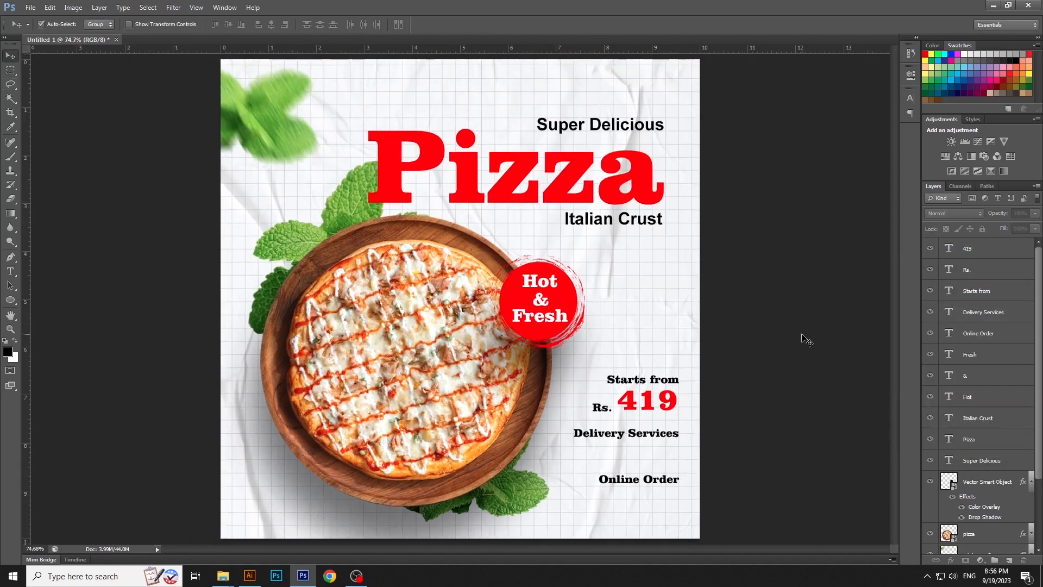
Raise "Rs." closer to the middle of "419", and move the whole "Starts from Rs. 419" block up
left_click_drag(614, 407, 615, 402)
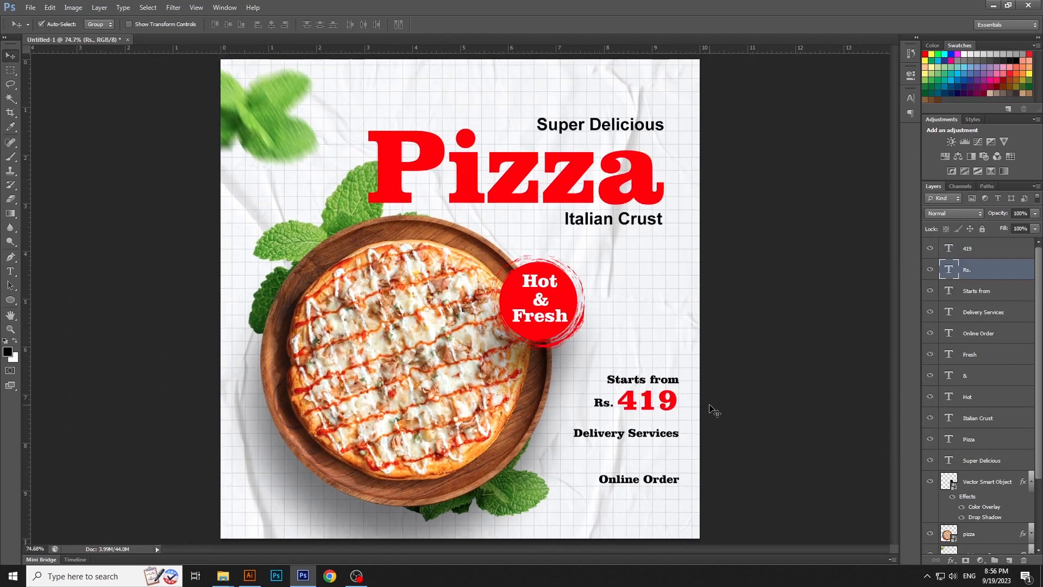
left_click(709, 379)
left_click_drag(707, 373, 631, 376)
left_click(722, 396)
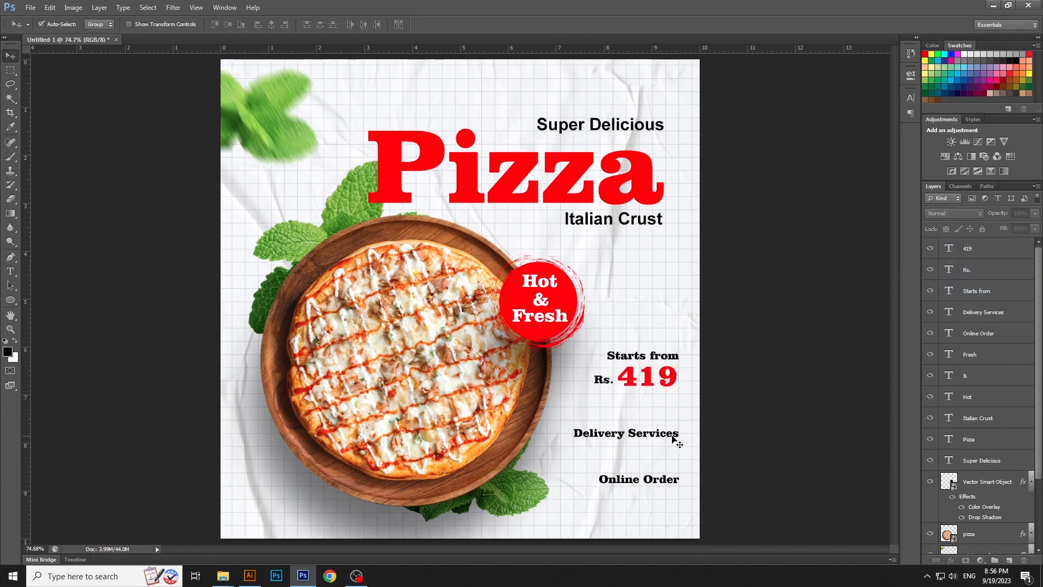
Move "Online Order" down and reposition "Delivery Services" slightly higher, between the price and "Online Order"
left_click_drag(673, 437, 672, 426)
left_click_drag(659, 478, 659, 492)
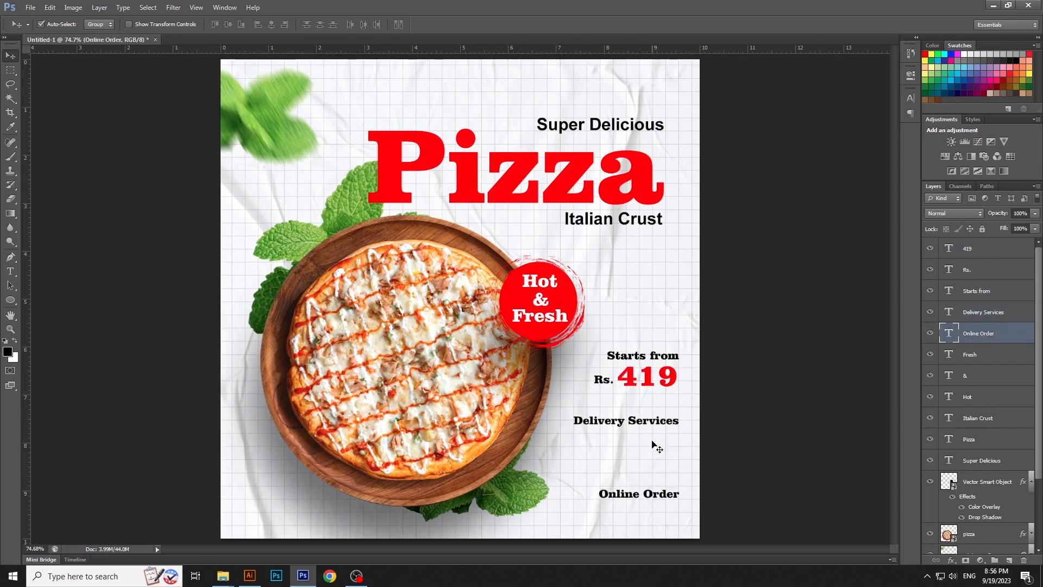
left_click_drag(657, 429, 658, 438)
left_click(747, 451)
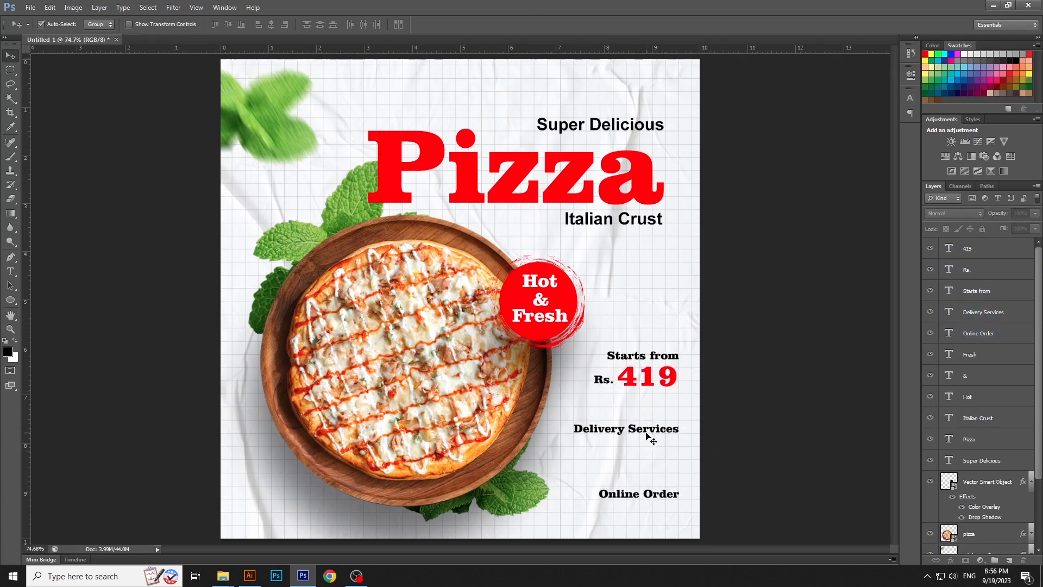
Duplicate the "Delivery Services" text layer and place the copy directly below the original
left_click(648, 435)
right_click(1025, 311)
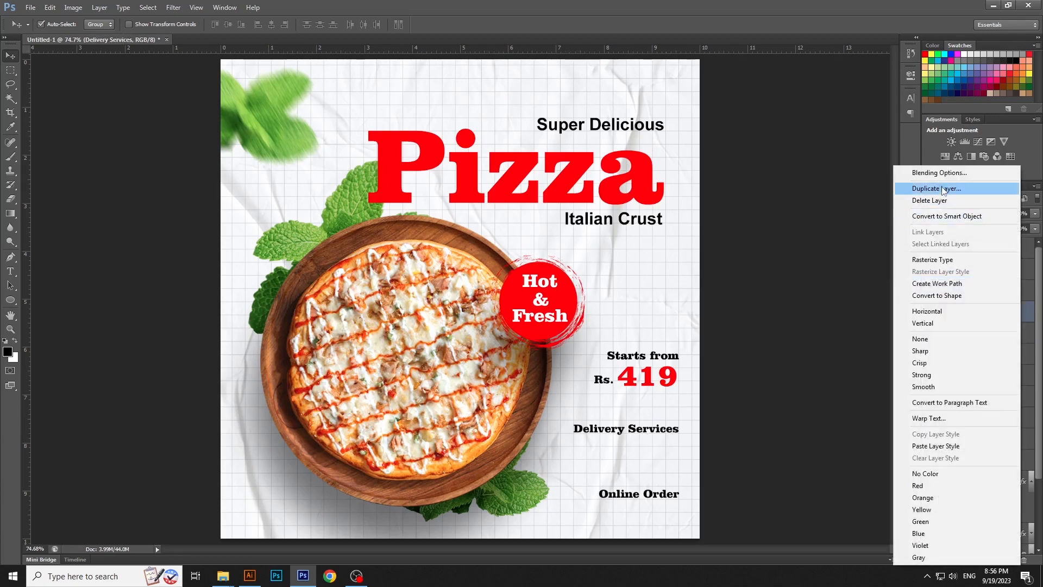
left_click(942, 189)
key("Return")
left_click_drag(642, 435, 638, 455)
Replace the lower "Delivery Services" copy with the contact phone number and move it up close beneath the original line
key("t")
left_click(637, 452)
key("ctrl+a")
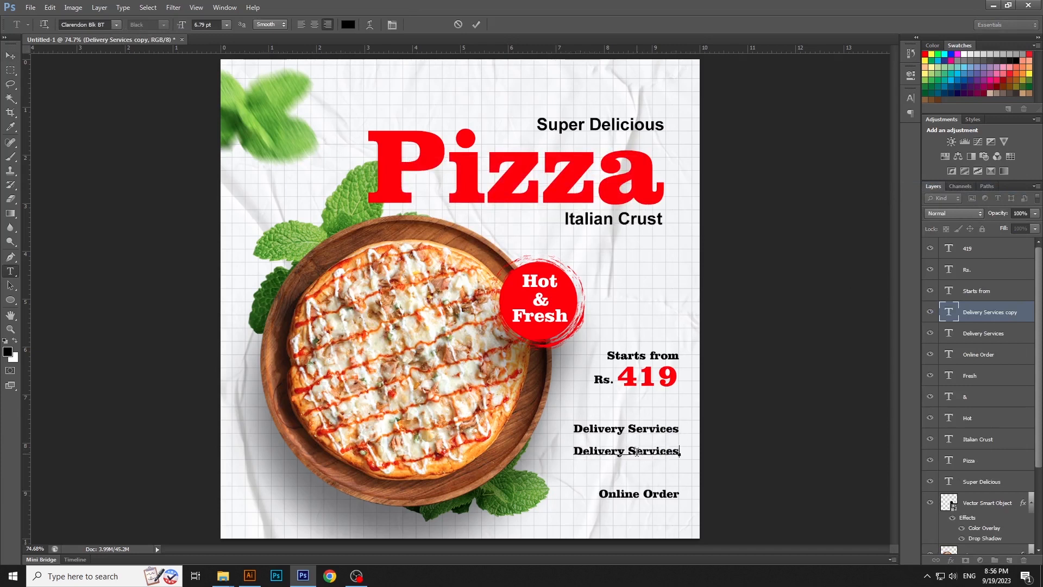
type("+91 999999999")
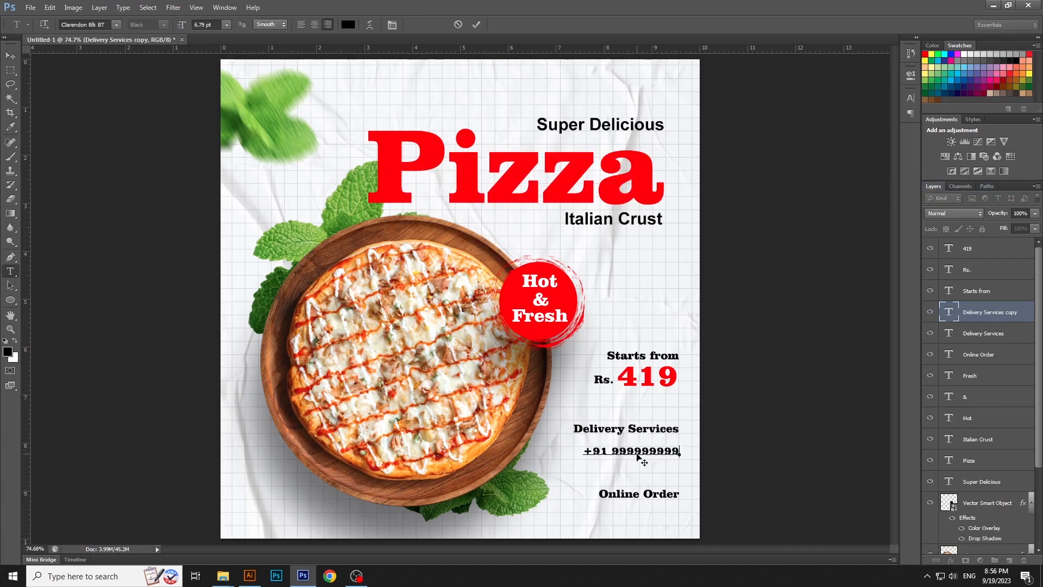
key("ctrl+Return")
key("v")
left_click_drag(641, 457, 640, 450)
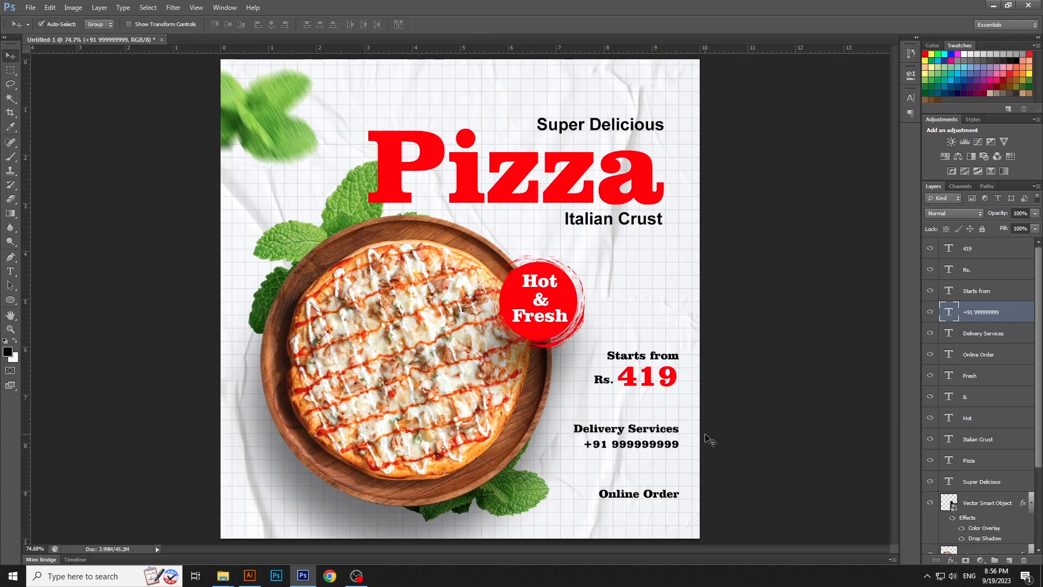
Move the "Delivery Services" line and the phone number together down toward "Online Order"
key("Down")
key("Up")
left_click_drag(714, 419, 655, 455)
left_click(759, 481)
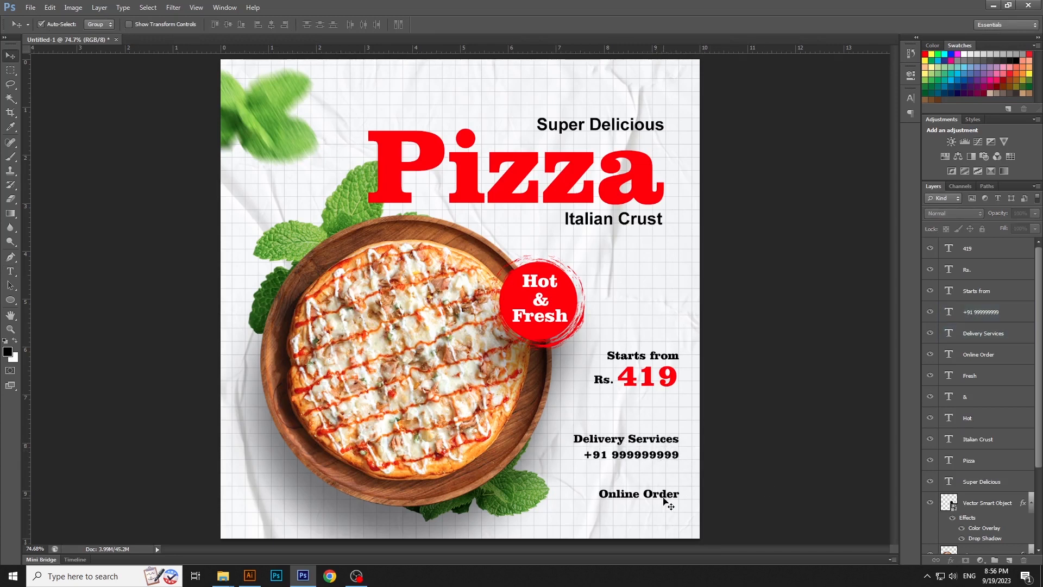
Recolor the "Online Order" text to the headline's red, ff0000
left_click(11, 272)
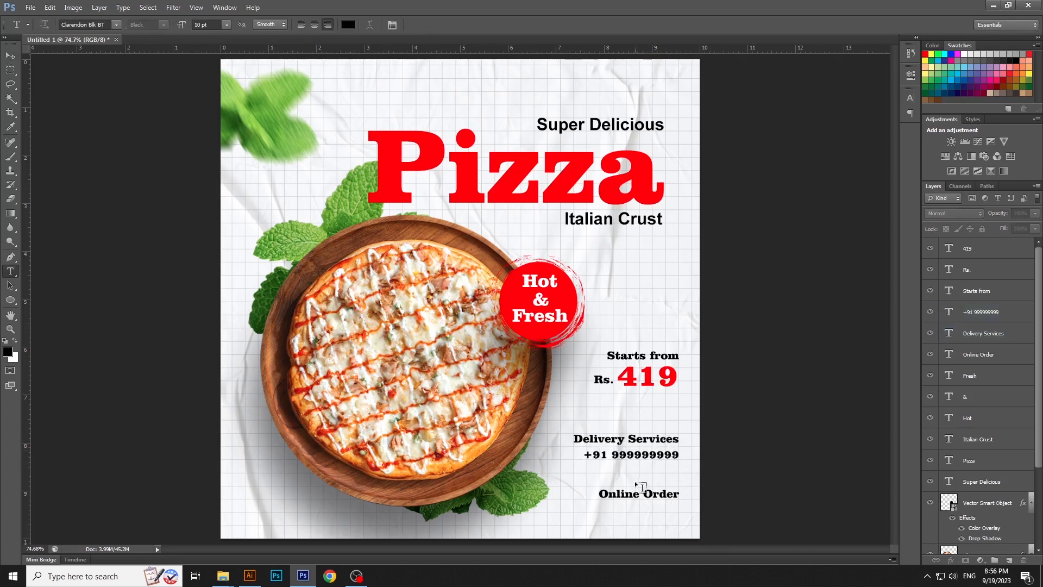
left_click(679, 493)
key("ctrl+a")
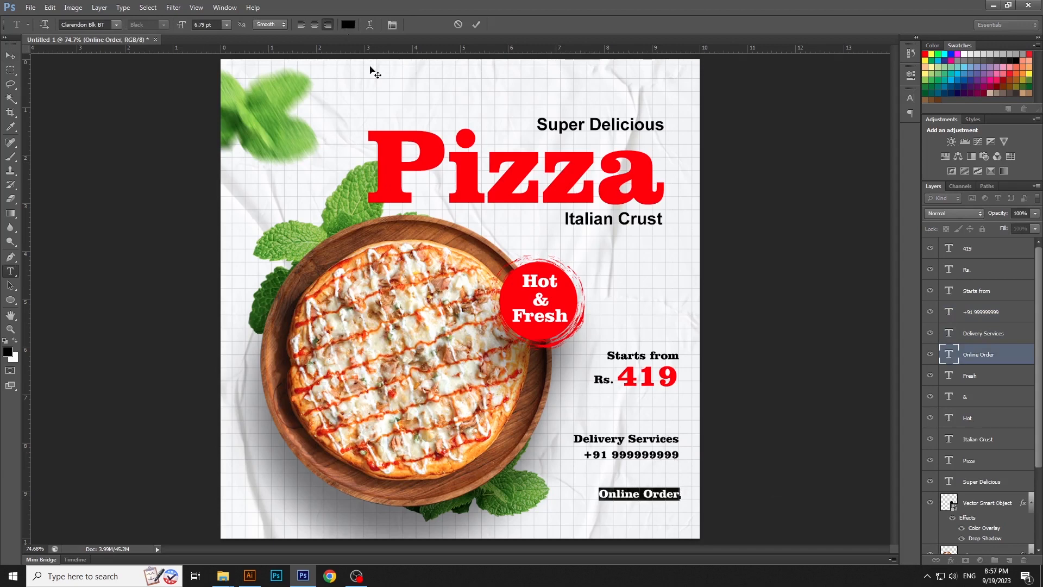
left_click(348, 25)
left_click(435, 142)
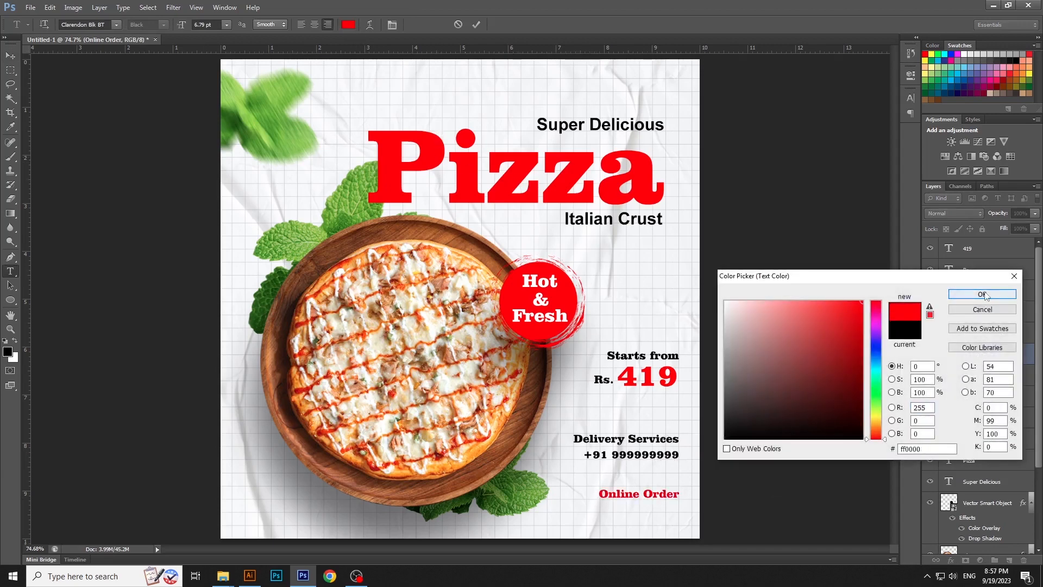
left_click(988, 293)
left_click(10, 55)
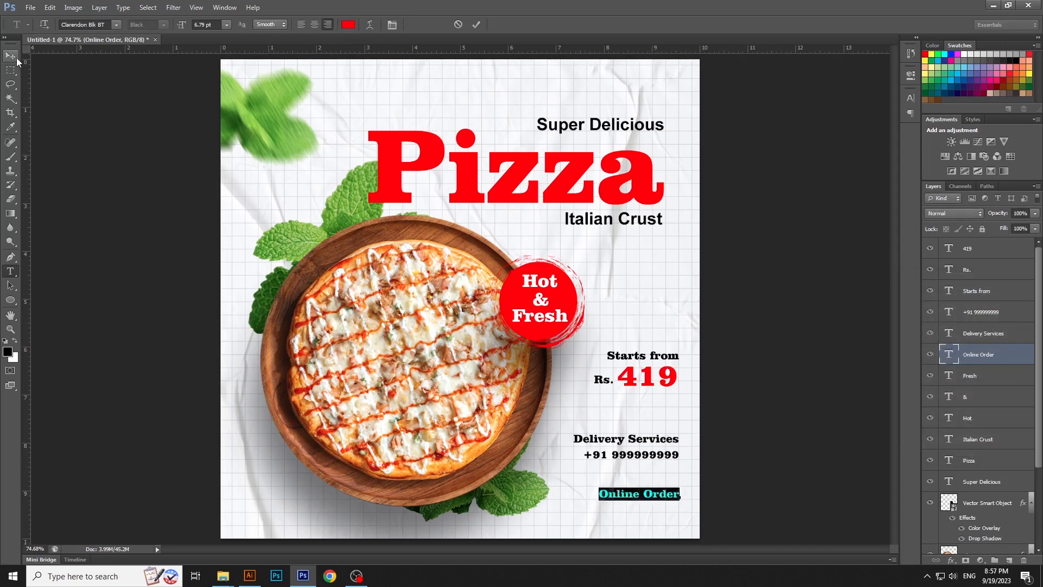
Nudge the "Online Order" text slightly down
left_click(757, 350)
left_click(669, 495)
key("Down")
key("Down")
key("Down")
left_click(729, 149)
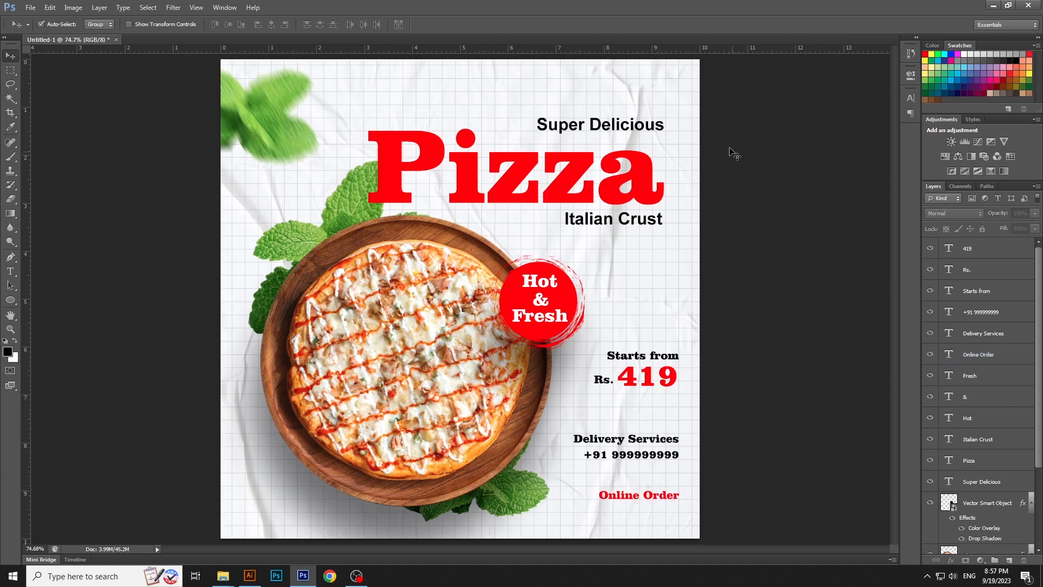
Align the right edges of "Starts from", "419", "Delivery Services", the phone number and "Online Order"
left_click_drag(703, 100, 671, 497)
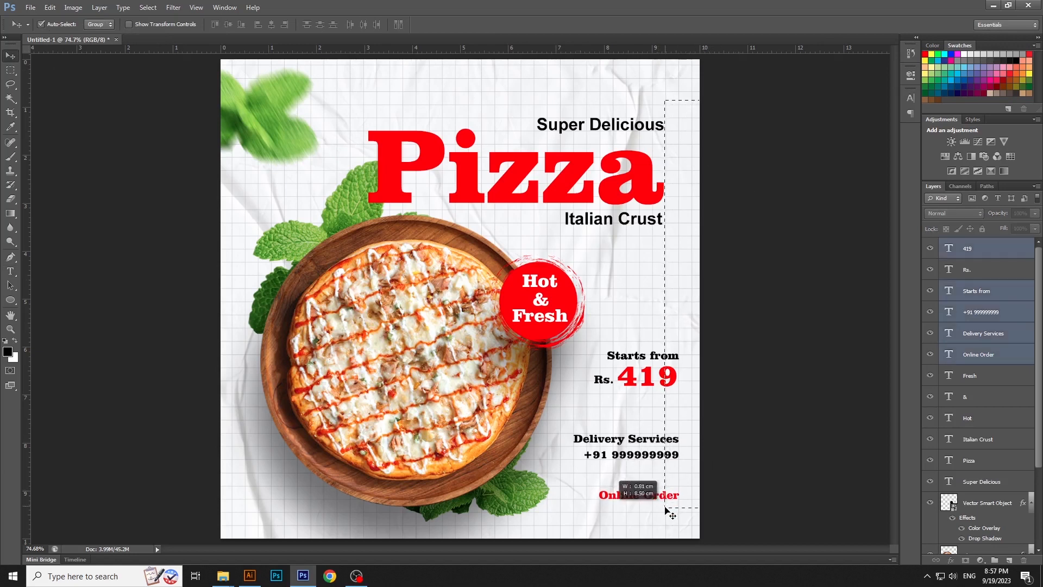
left_click(285, 25)
left_click(779, 330)
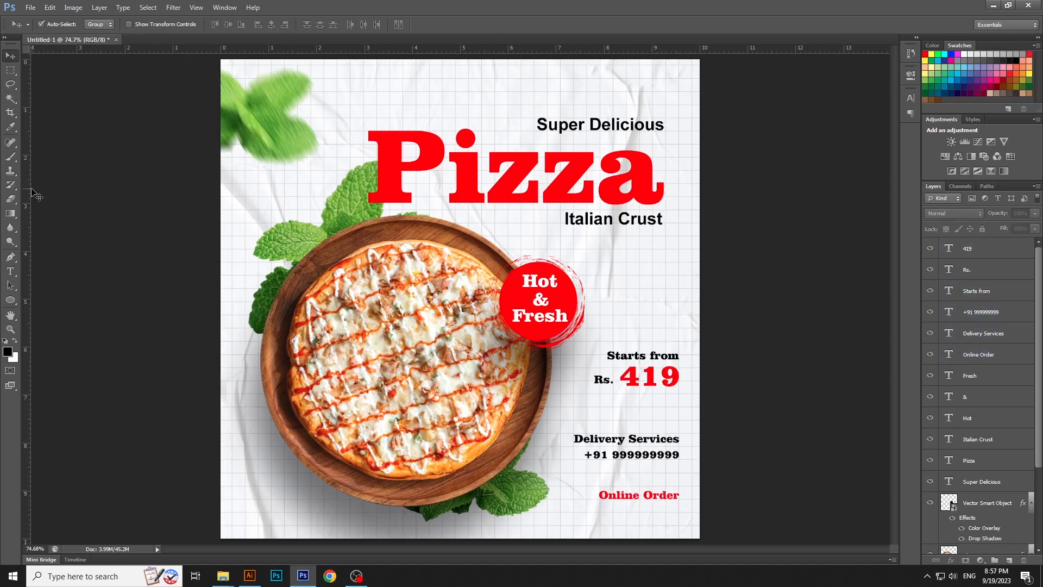
Shift all price, delivery and order texts left to the right edge of the "Pizza" headline, using a temporary vertical guide
left_click_drag(58, 166, 622, 265)
left_click_drag(28, 162, 675, 272)
left_click_drag(746, 338, 600, 517)
key("Left")
key("Left")
key("Left")
key("Left")
key("Left")
key("Left")
key("Left")
key("Left")
key("Left")
key("Left")
key("Left")
key("Left")
key("Left")
key("Left")
key("Left")
key("Left")
key("Left")
key("Left")
key("Left")
key("Left")
key("Left")
key("Left")
key("Left")
key("Left")
key("Left")
key("Left")
key("Left")
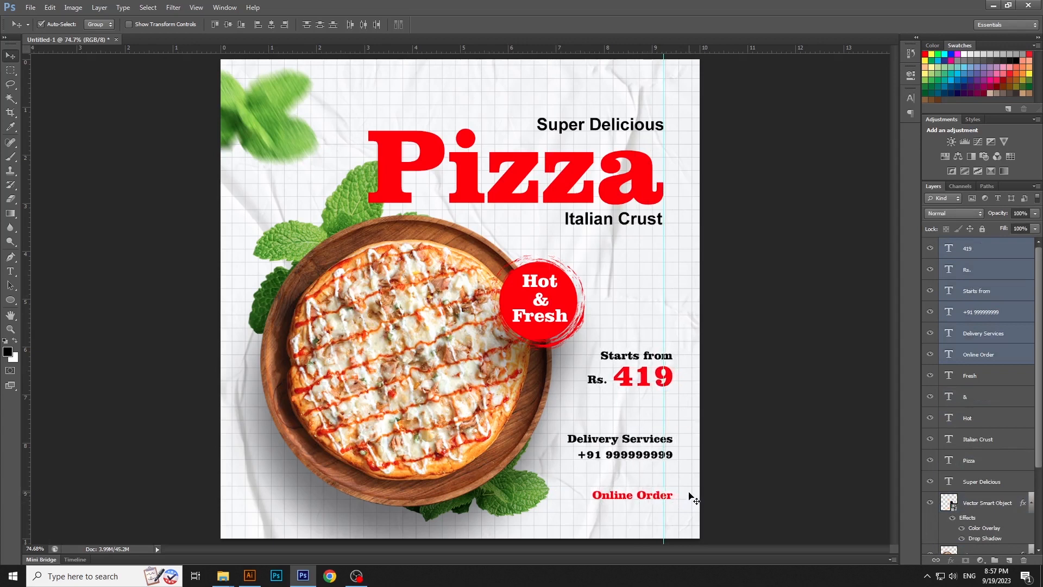
key("Left")
key("Left")
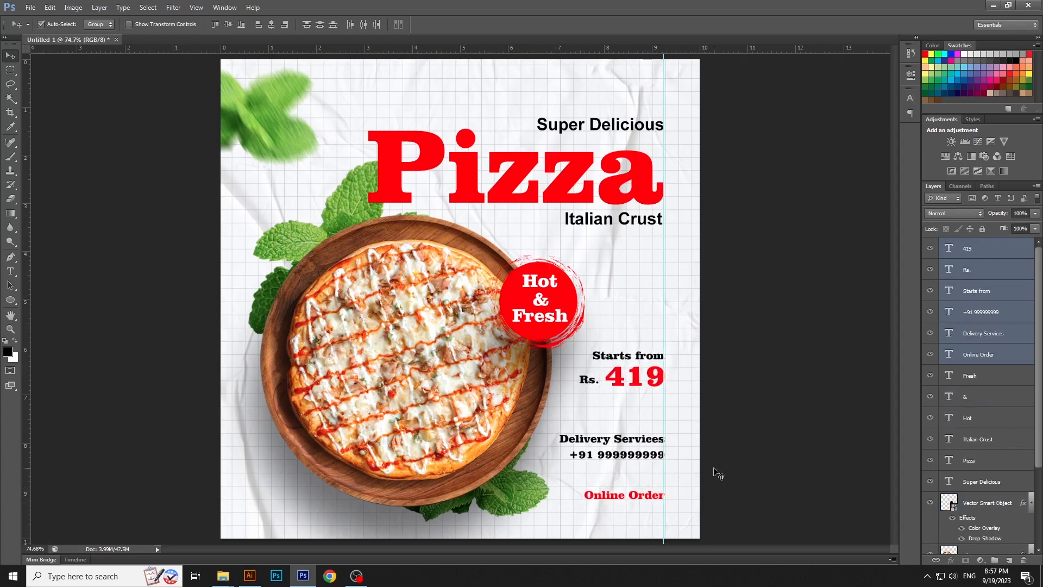
left_click(713, 466)
left_click_drag(658, 413, 26, 278)
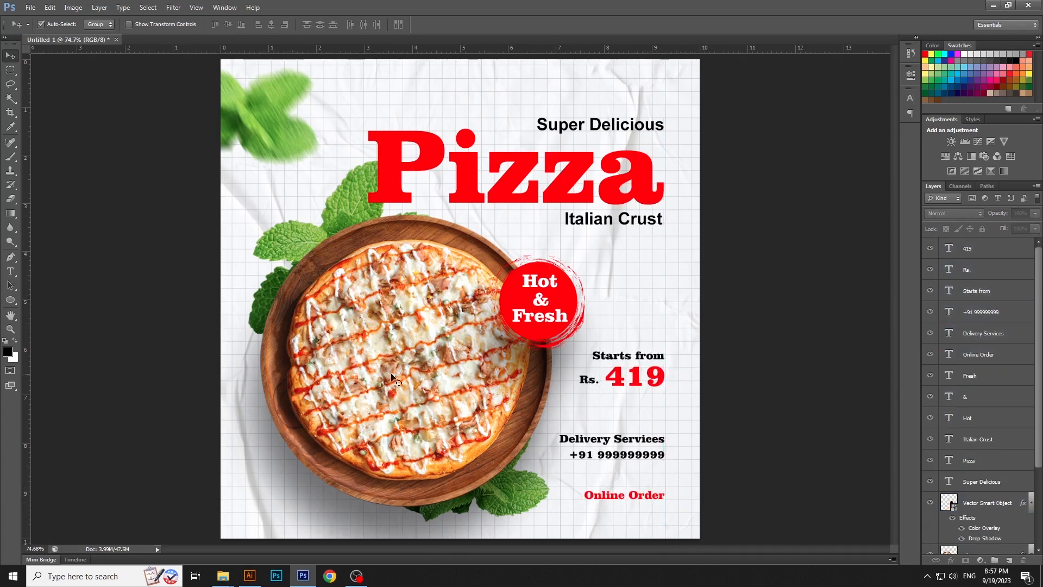
Nudge the phone number slightly up toward "Delivery Services"
left_click(653, 456)
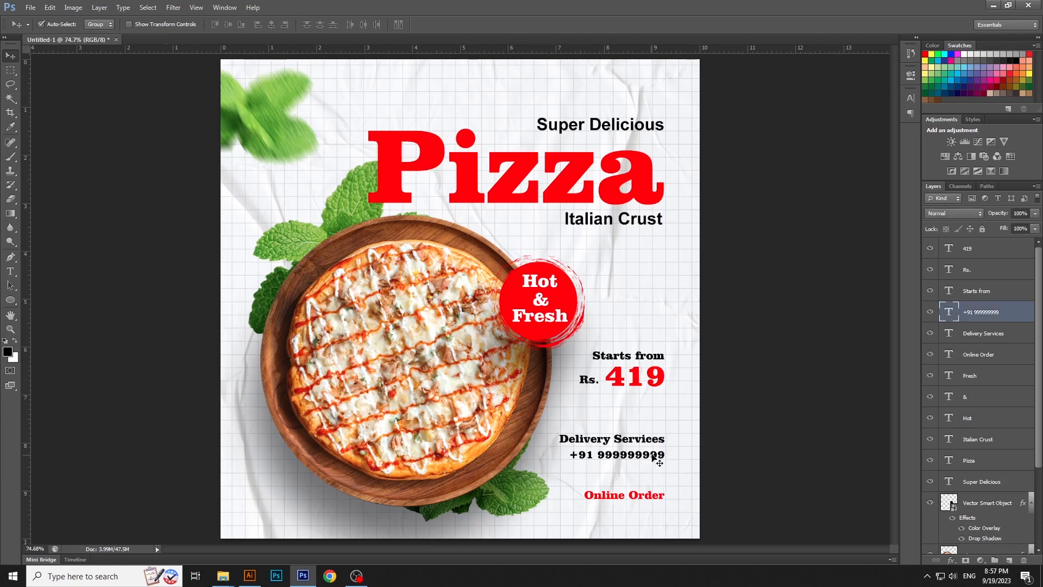
key("Up")
key("Up")
key("Up")
key("Up")
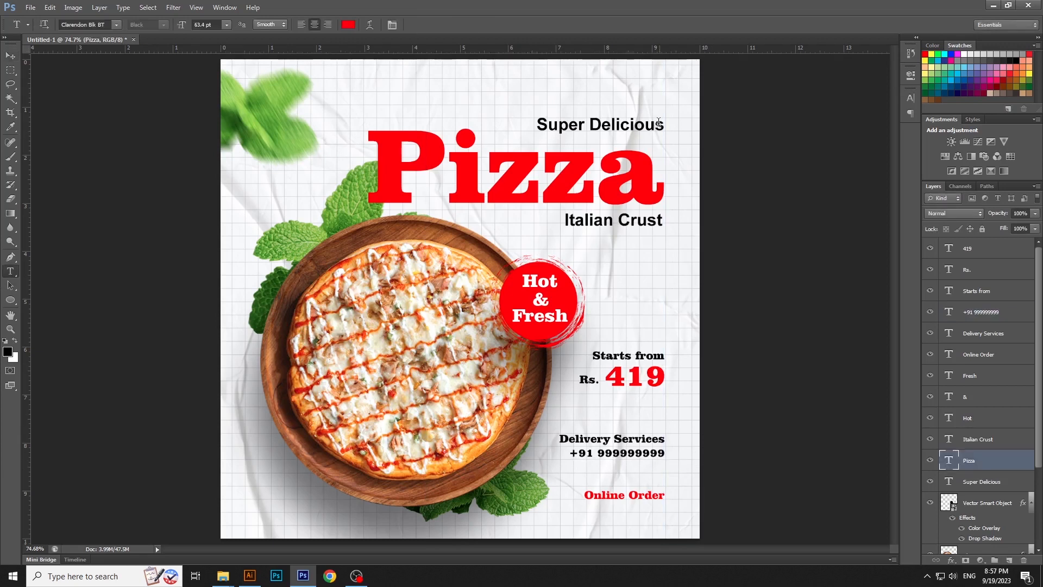
Change the font of the "Super Delicious" text to Creattion Demo
left_click(657, 124)
key("ctrl+a")
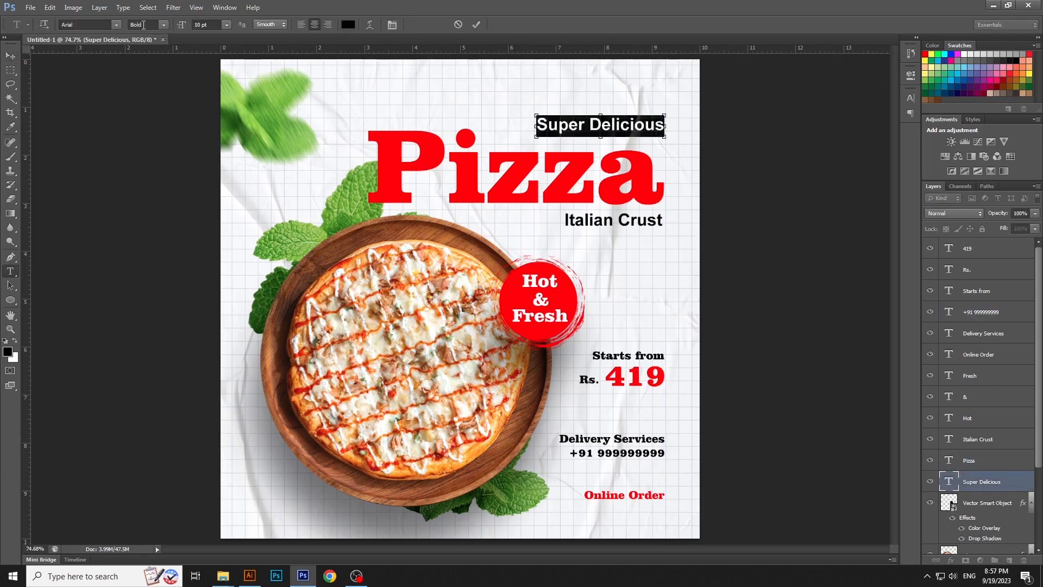
left_click(86, 23)
type("Creattion Demo")
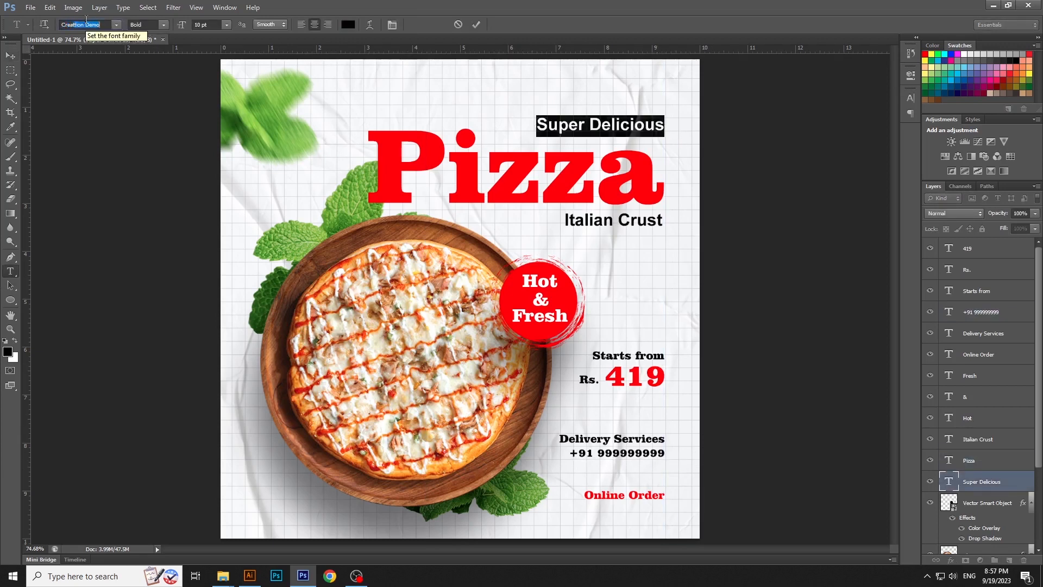
key("Return")
left_click(10, 55)
Scale the "Super Delicious" text up to about 183% and move it flush with the right end of "Pizza"
key("ctrl+t")
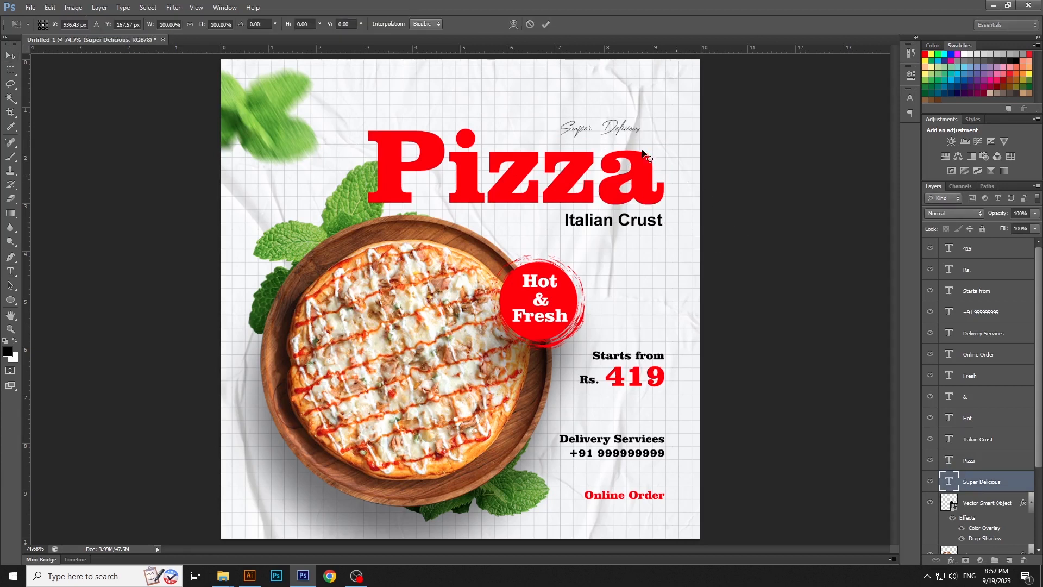
mouse_move(633, 138)
left_mouse_down()
mouse_move(667, 146)
mouse_move(638, 139)
left_mouse_up()
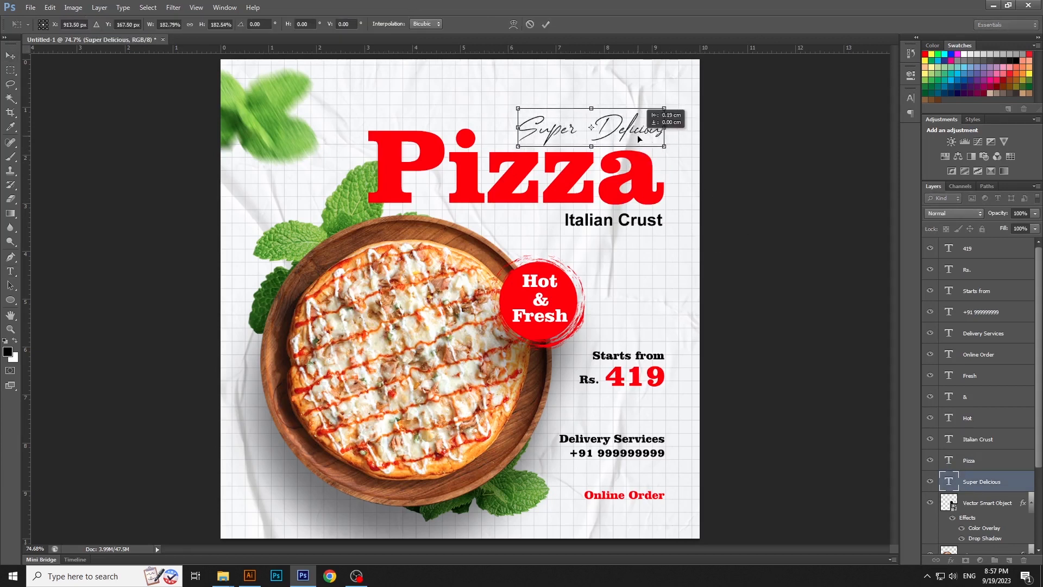
key("Return")
left_click(11, 275)
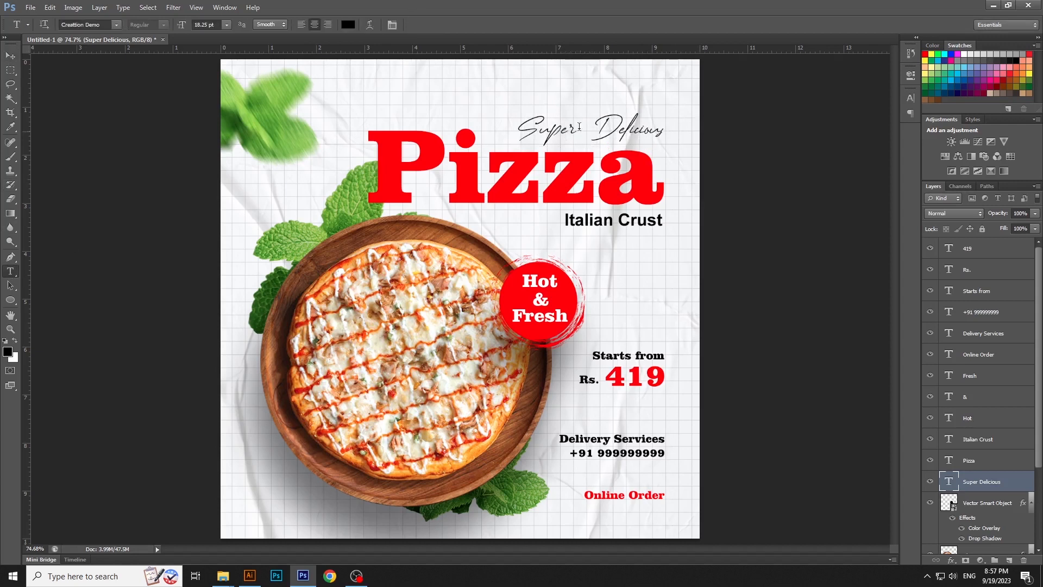
left_click(583, 129)
key("ctrl+a")
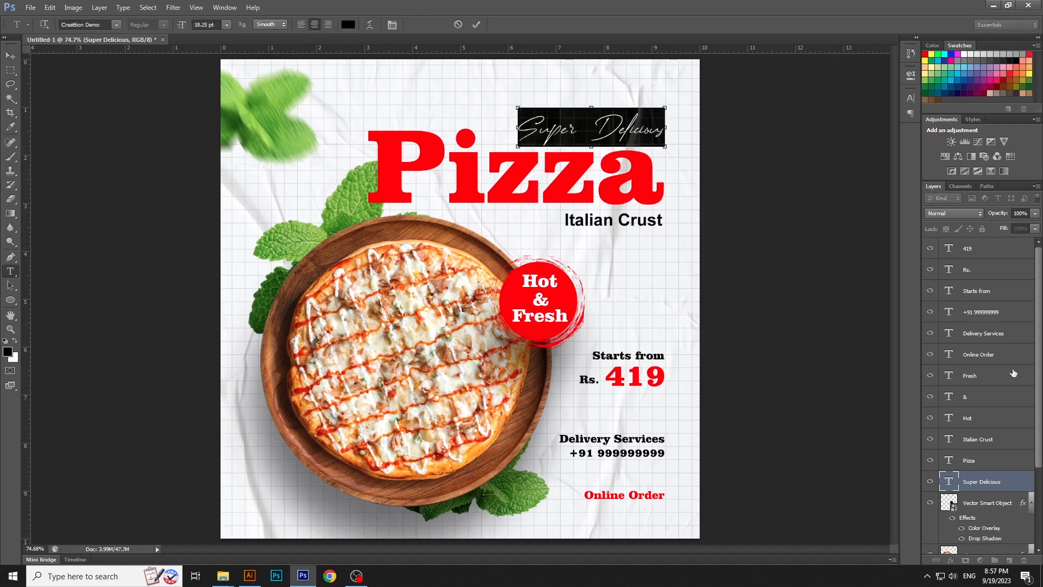
left_click(9, 57)
left_click(815, 382)
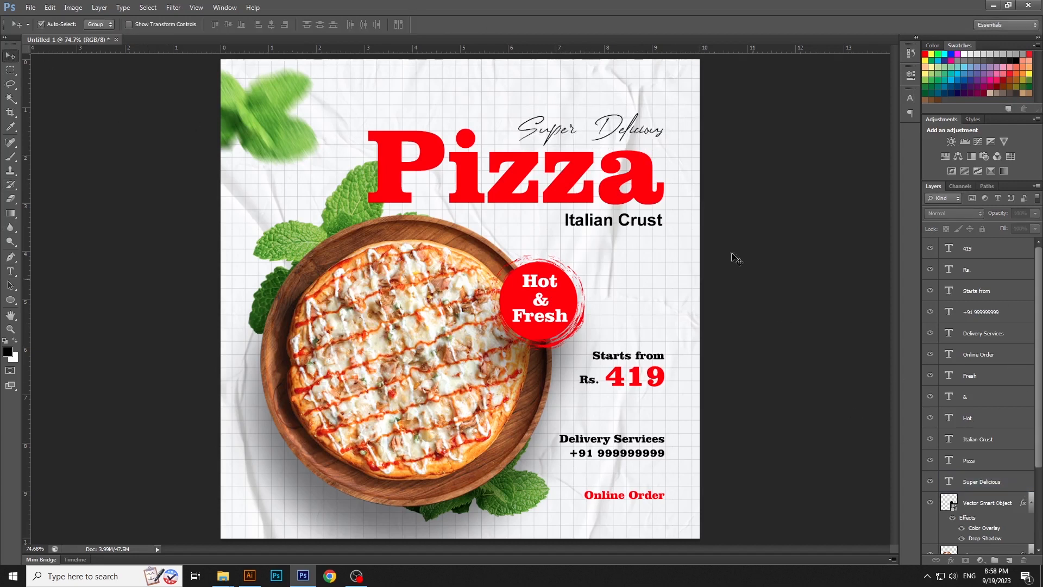
left_click(642, 132)
key("ctrl+t")
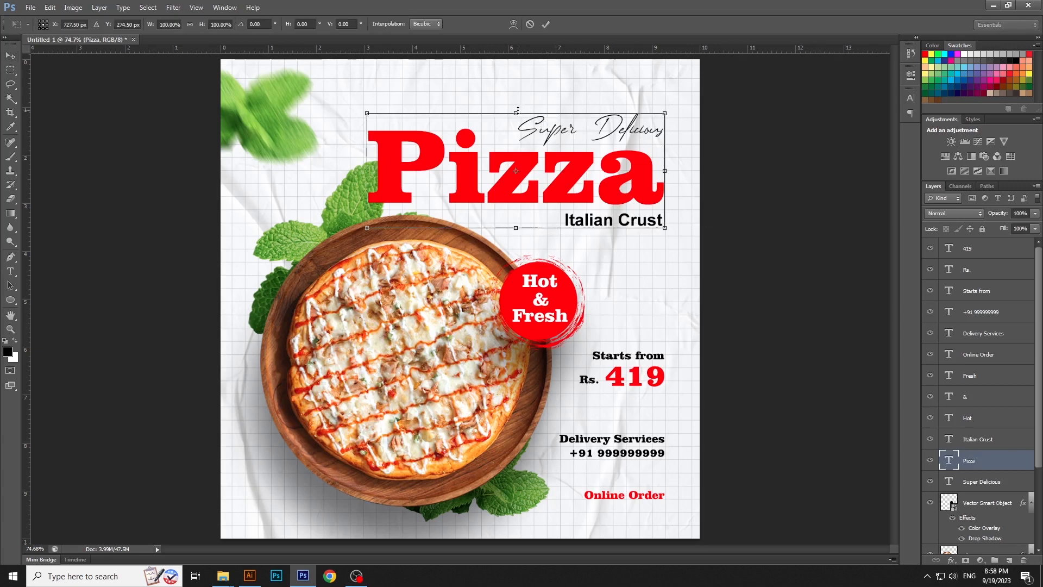
key("Return")
Enlarge the "Super Delicious" text from its right end and move its layer above the "Pizza" layer
left_click(641, 121)
key("ctrl+t")
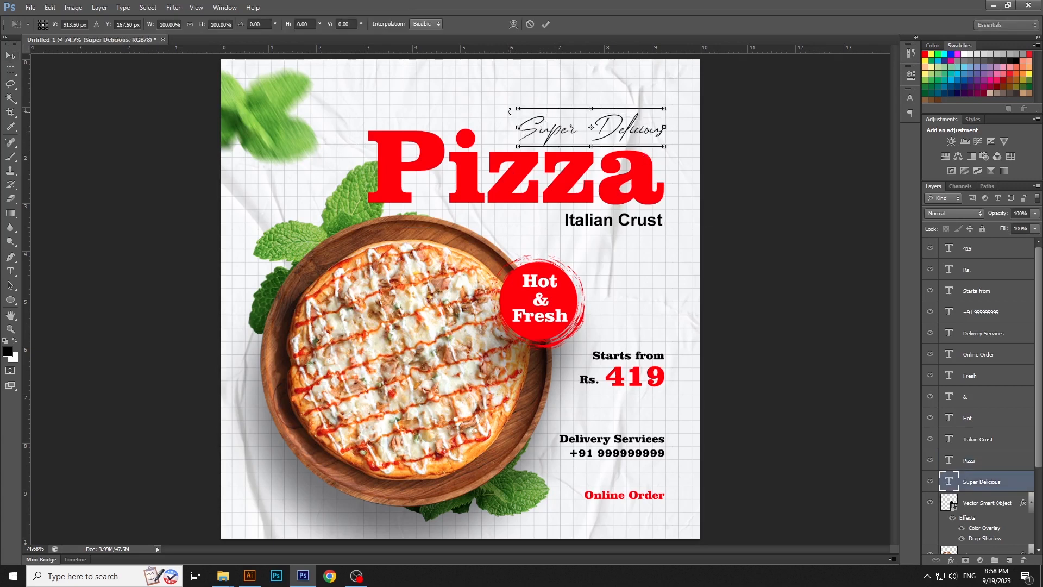
left_click_drag(515, 104, 488, 98)
key("Return")
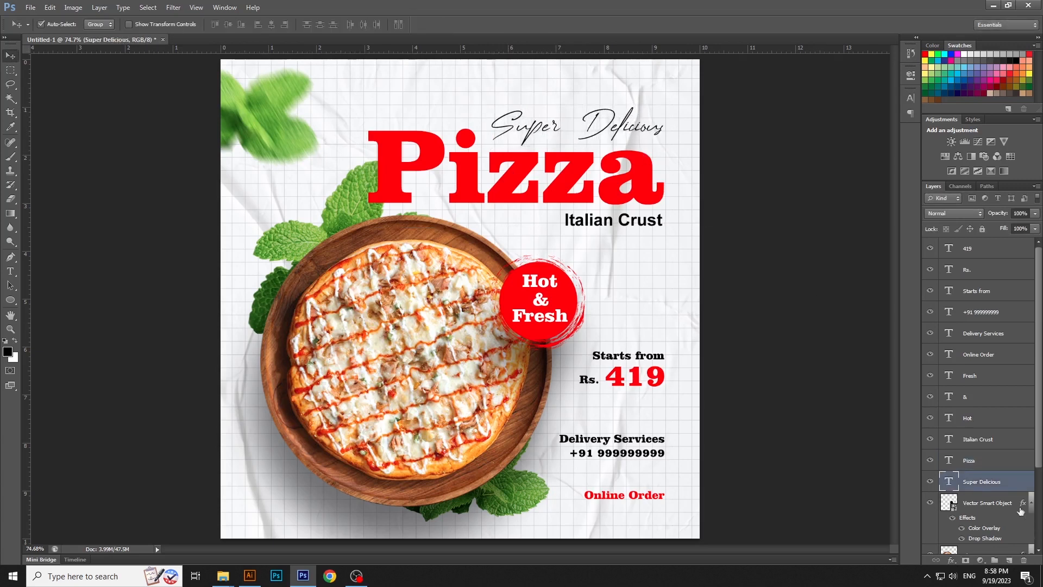
left_click_drag(1010, 469, 1026, 462)
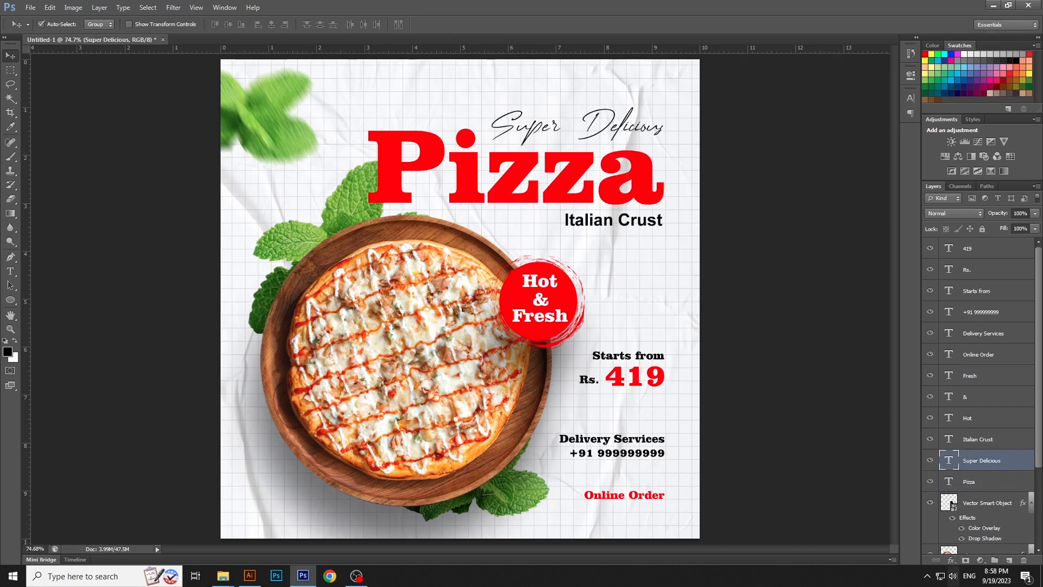
Add a black 1 px outside stroke to the "Super Delicious" text
left_click(772, 307)
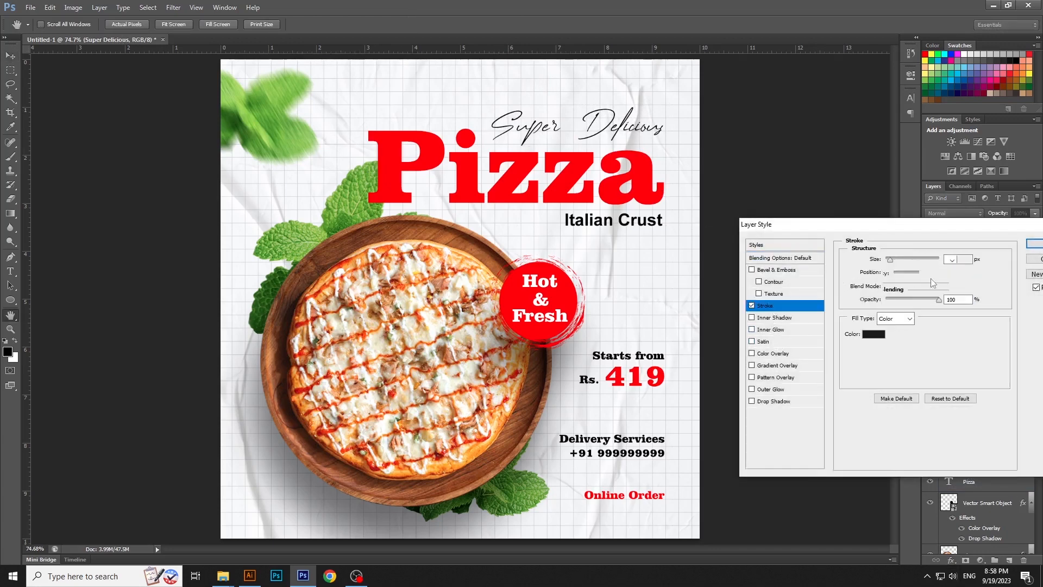
type("1")
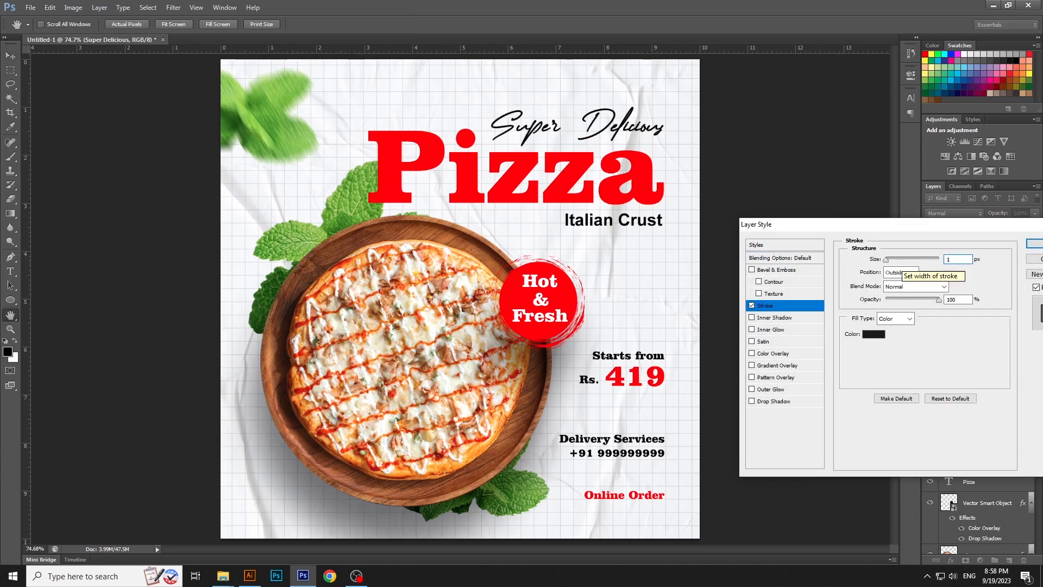
key("Return")
Move "Super Delicious" down so it overlaps the top of "Pizza" and enlarge it slightly, keeping the right ends flush
left_click_drag(624, 121, 665, 151)
key("ctrl+t")
key("Return")
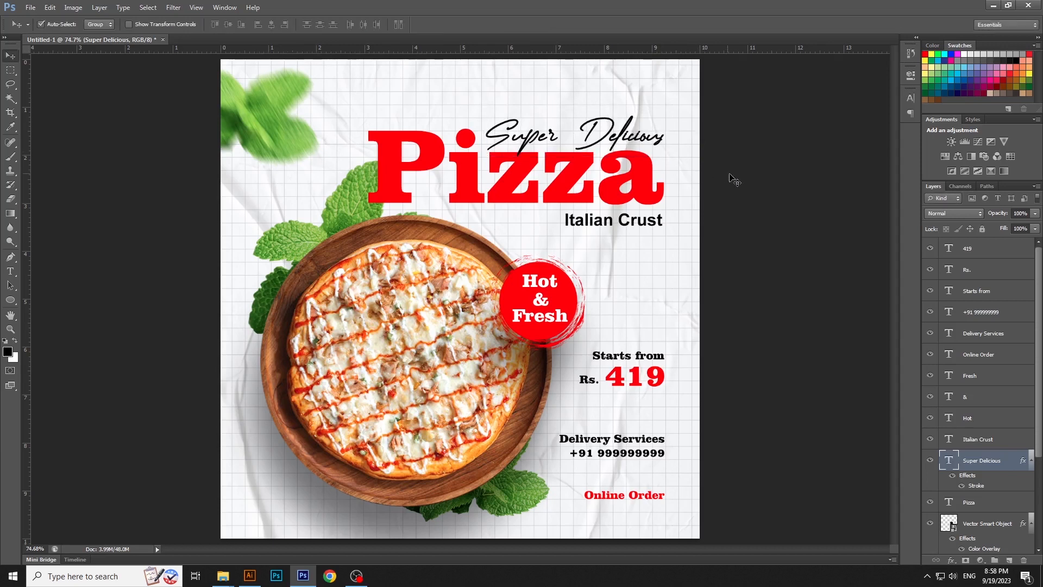
left_click(763, 208)
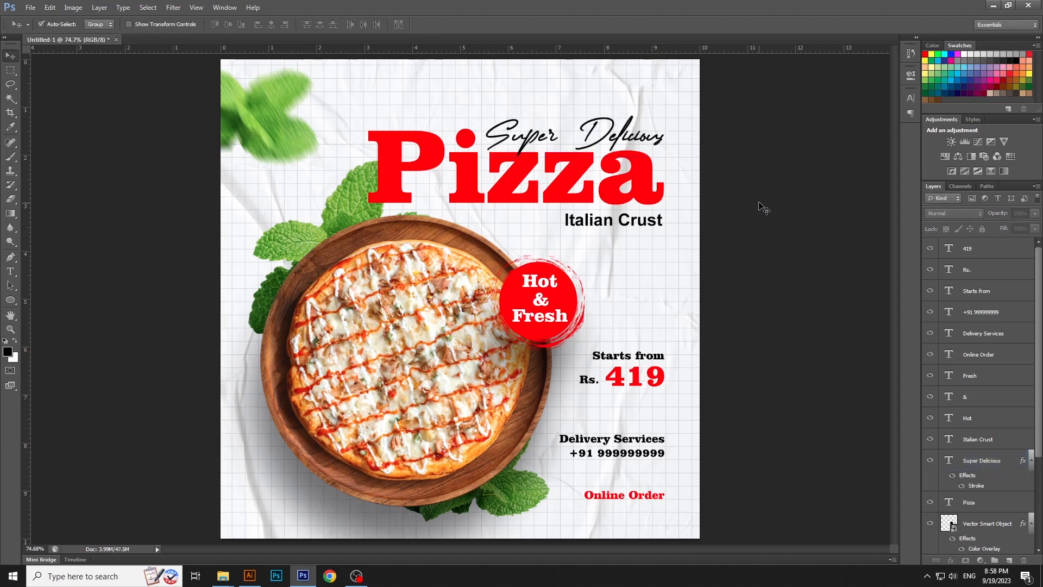
Place the tomato image from the New folder, scaled to about 7% and rotated about 24°, beside the "Hot & Fresh" badge
mouse_move(223, 575)
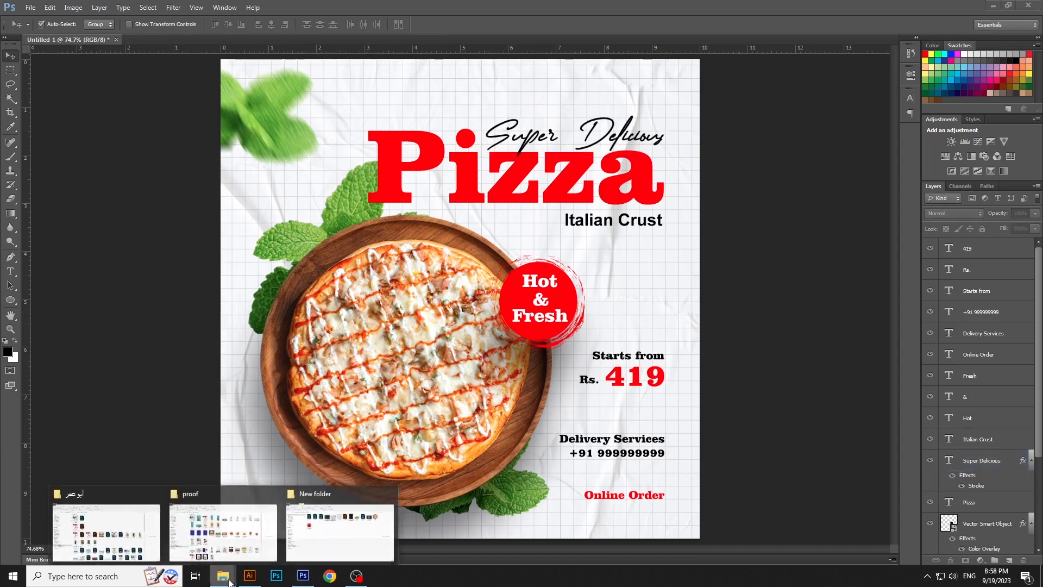
left_click(337, 522)
left_click_drag(220, 220, 515, 310)
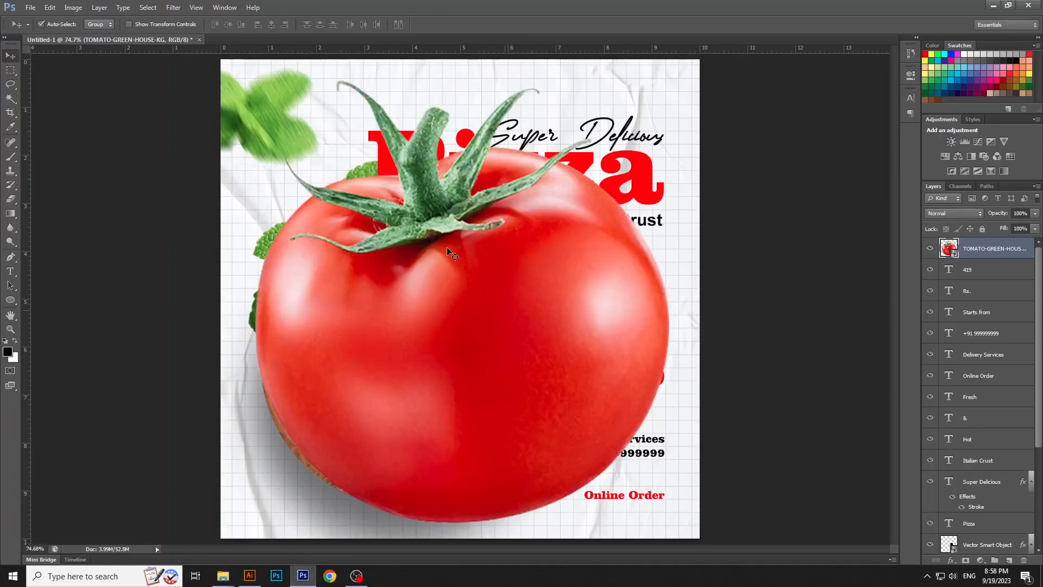
left_click_drag(262, 107, 423, 263)
left_click_drag(470, 316, 692, 294)
key("Return")
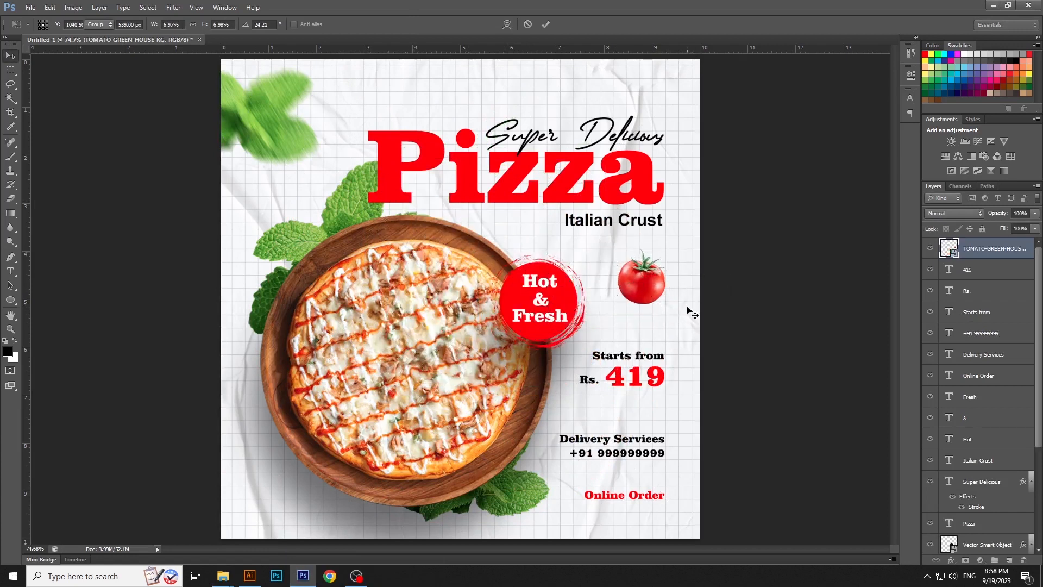
Make an independent smart object copy of the tomato, scale it to about 4.6%, rotate it about -15° and place it below the plate's left side
right_click(996, 250)
left_click(927, 247)
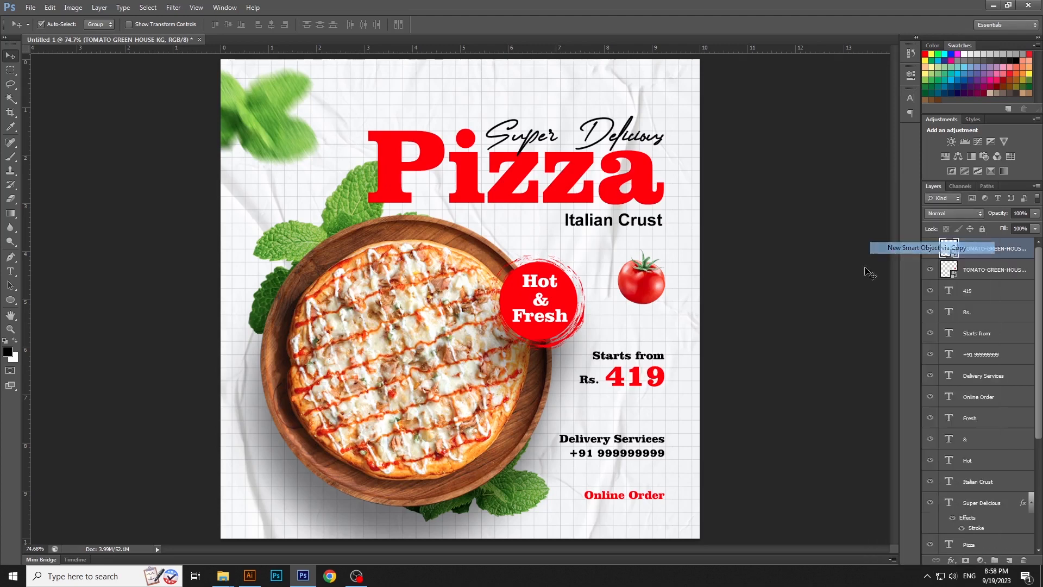
left_click_drag(663, 290, 300, 506)
key("ctrl+t")
left_click_drag(354, 483, 344, 466)
left_click_drag(314, 516, 303, 509)
key("Return")
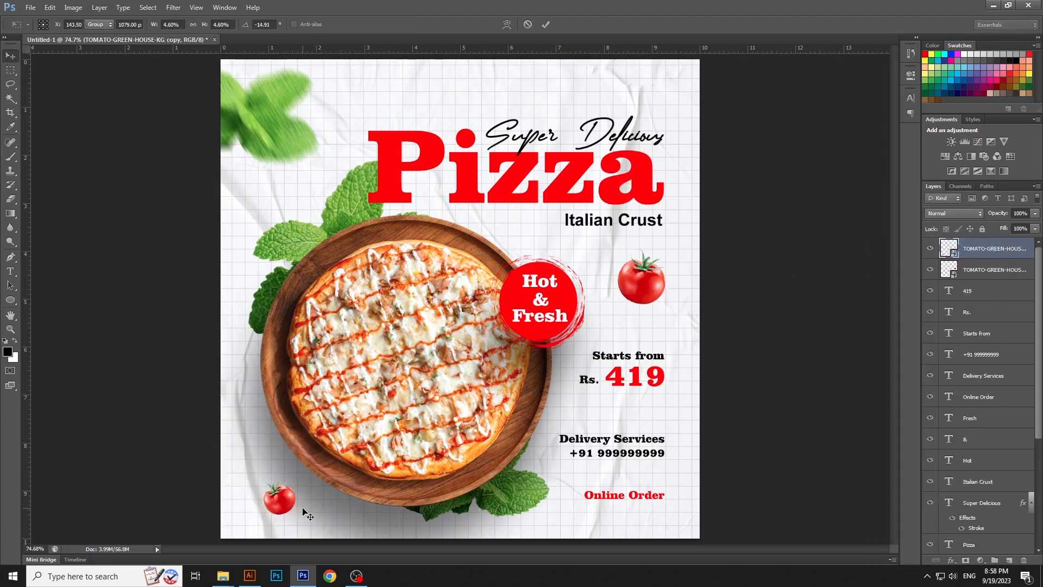
Apply a Motion Blur with a distance of 28 pixels to the small tomato near the poster's lower left corner
left_click(650, 289, "shift")
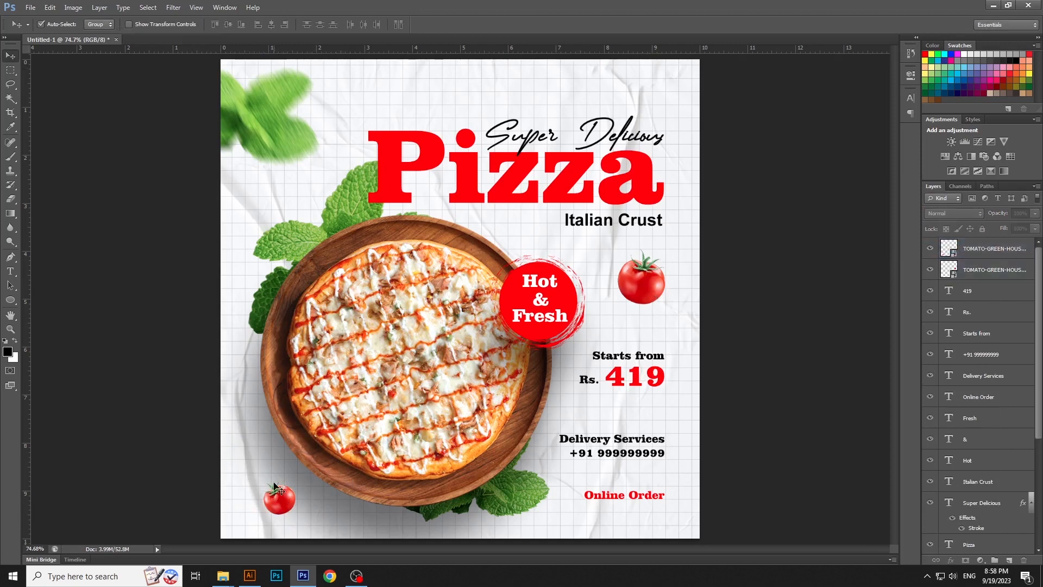
left_click(277, 510)
left_click(174, 7)
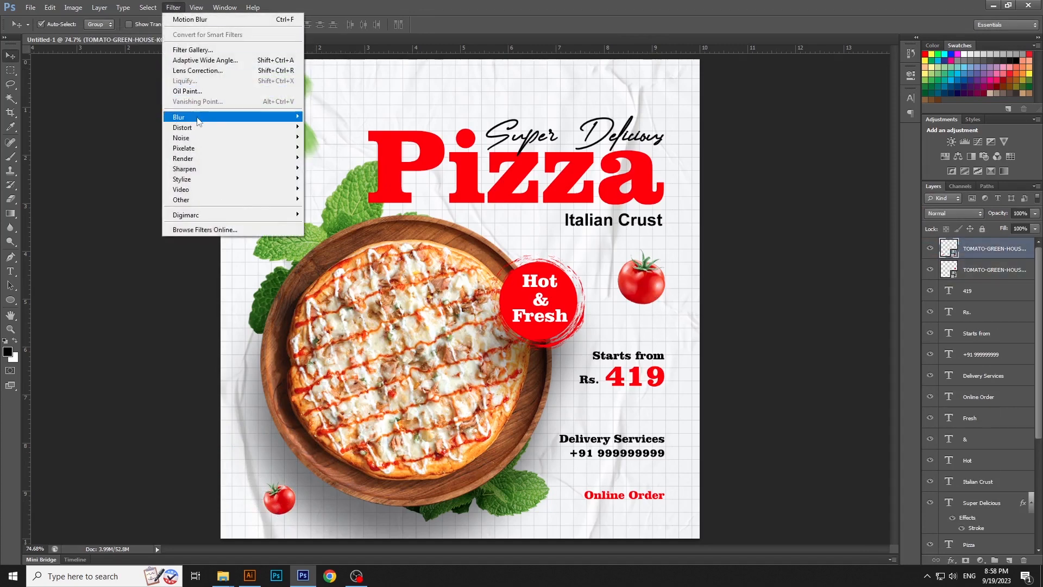
mouse_move(255, 116)
left_click(361, 213)
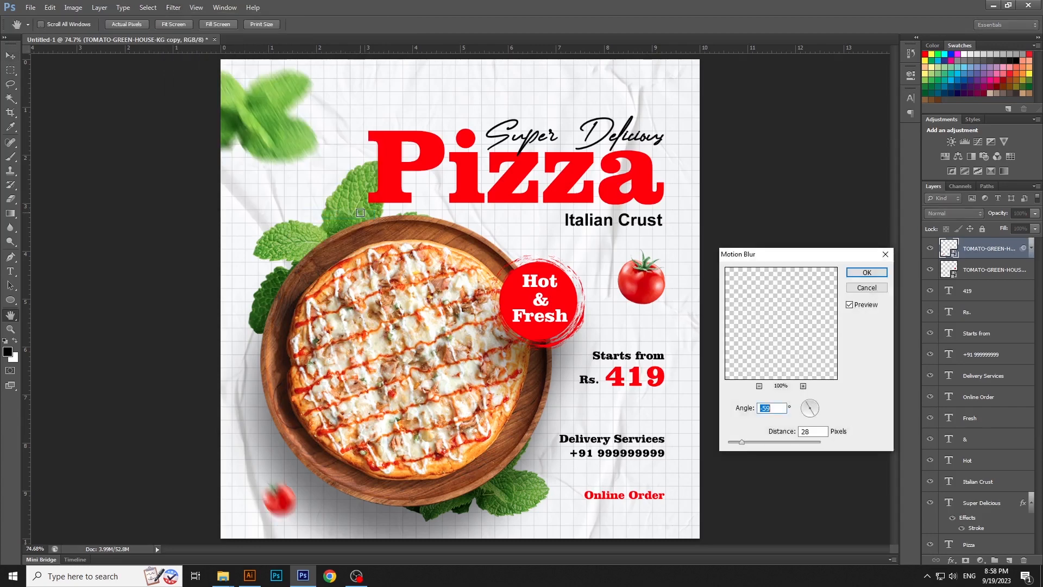
key("Return")
Apply a Motion Blur with a distance of 28 pixels to the larger tomato beside the badge
left_click(655, 289)
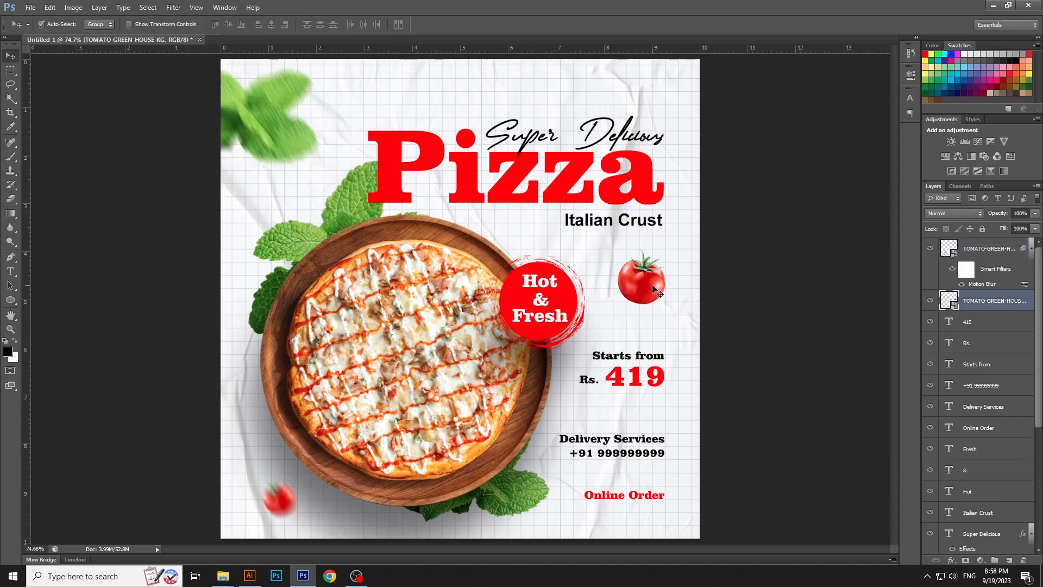
left_click(175, 12)
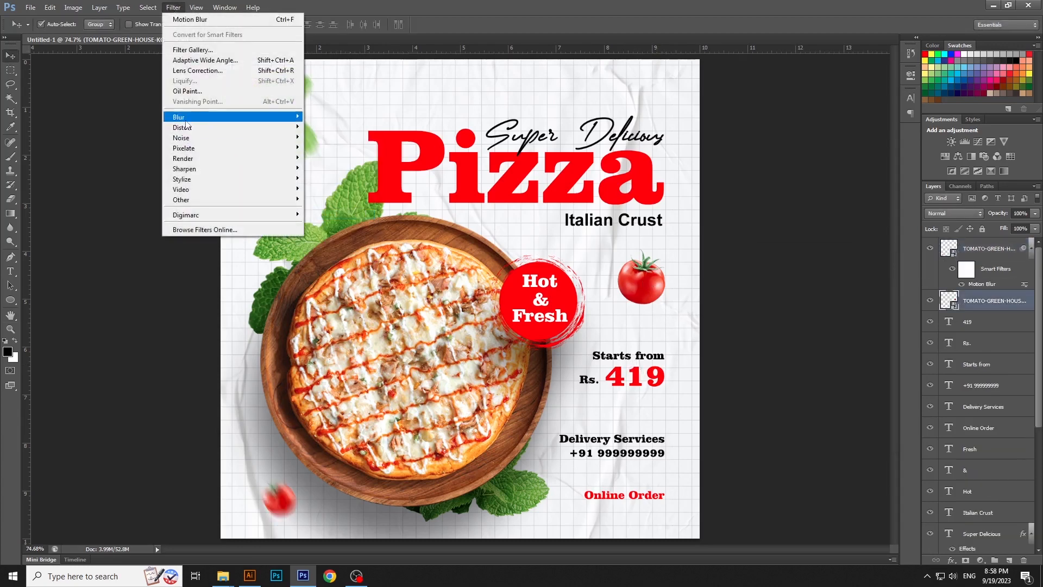
mouse_move(255, 117)
left_click(346, 215)
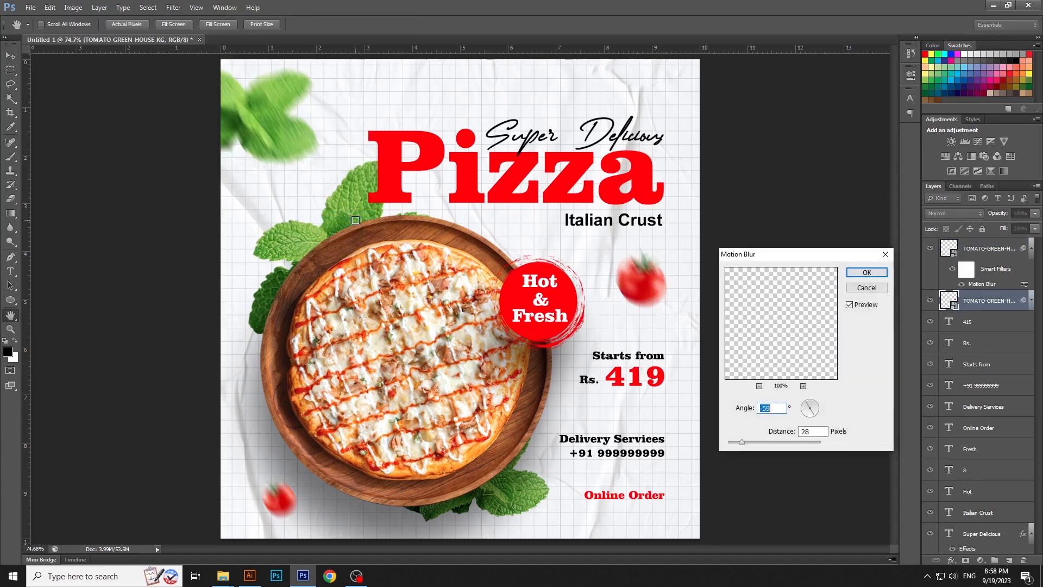
key("Return")
left_click(767, 300)
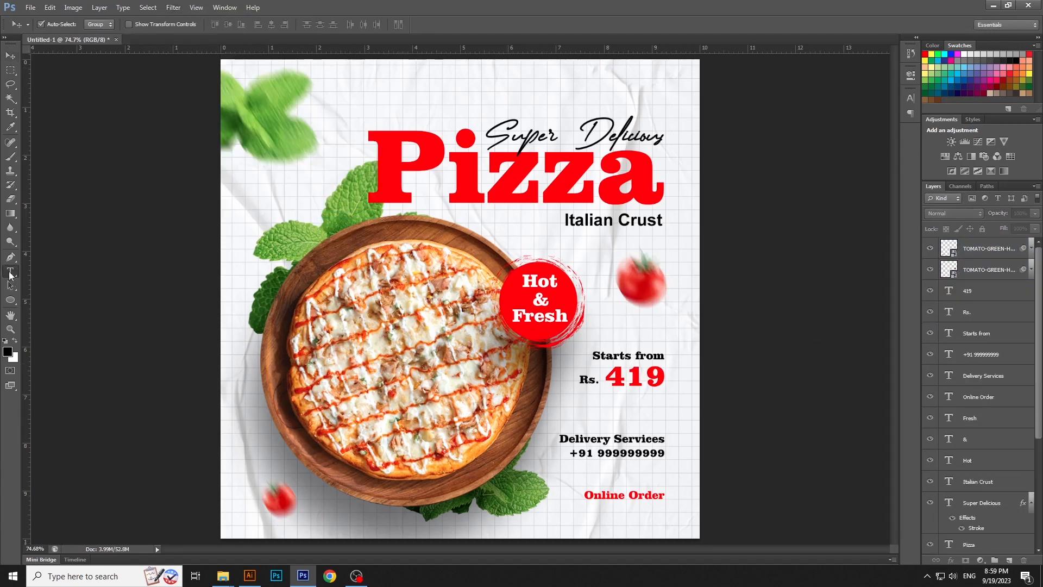
key("t")
left_click(326, 87)
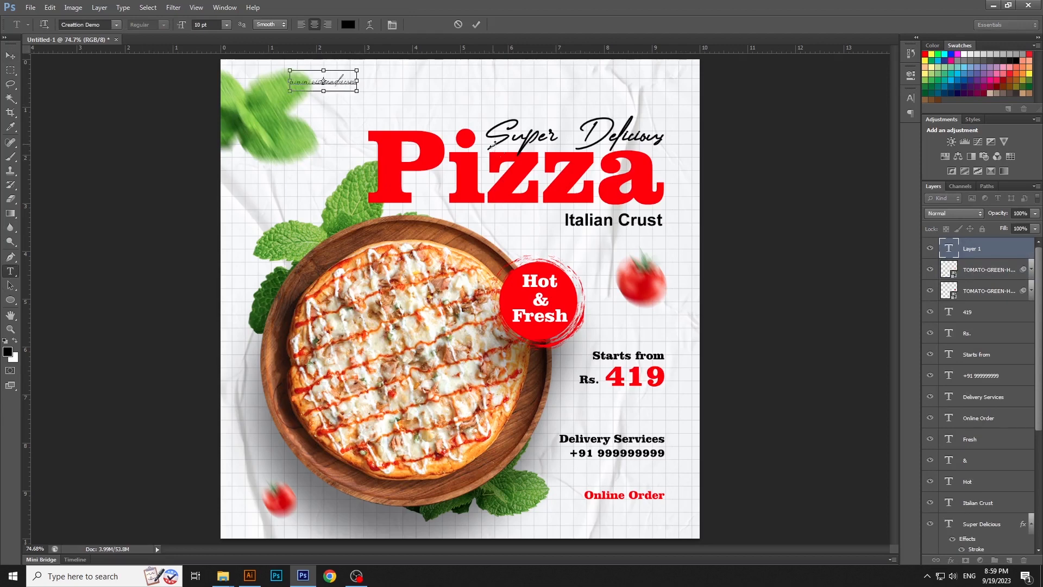
key("ctrl+a")
left_click(98, 25)
left_click(99, 24)
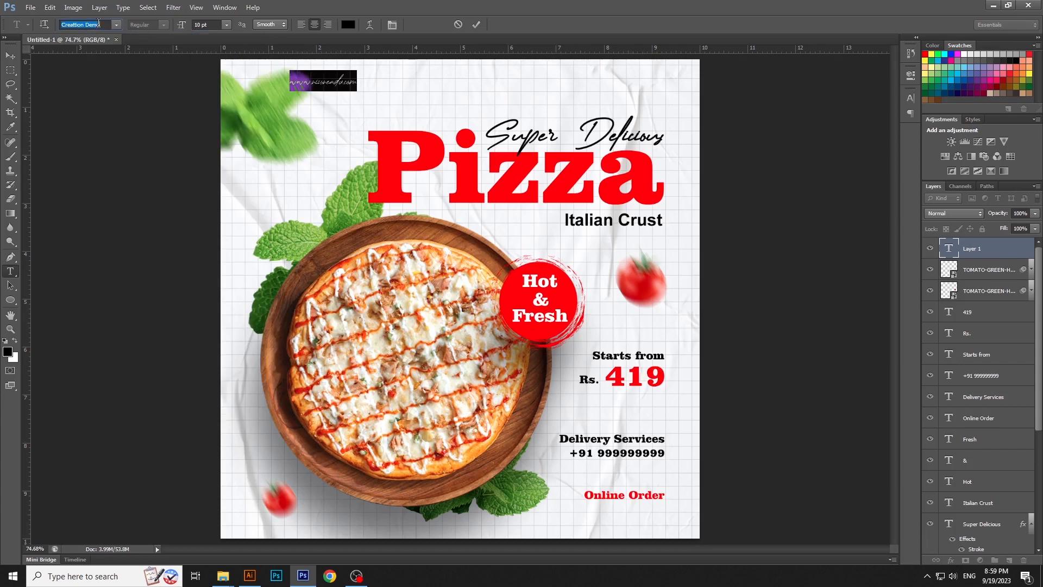
key("Return")
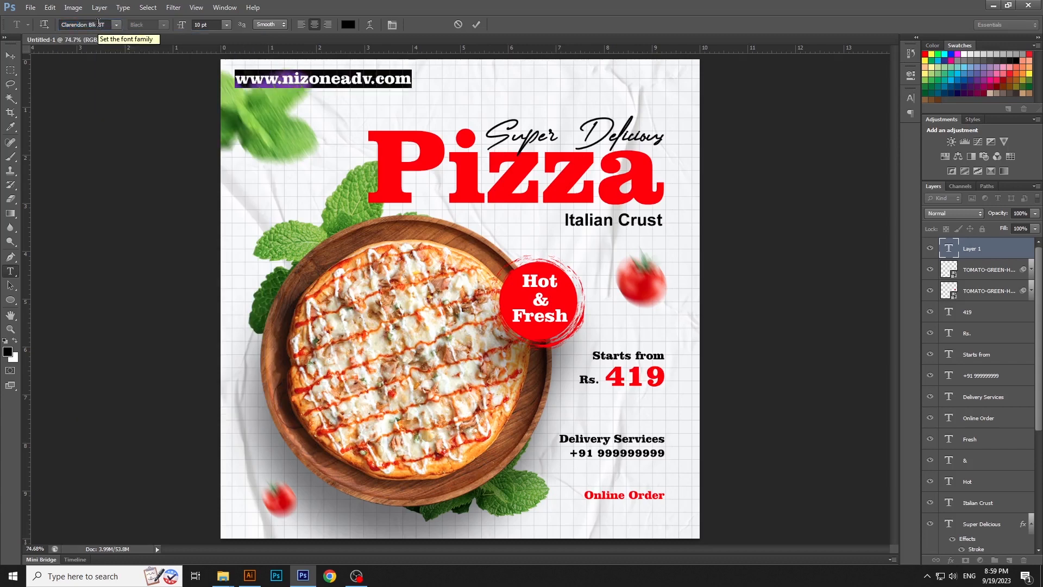
key("ctrl+Return")
Scale the website text down and place it right beneath "Online Order", flush with its right end
key("v")
key("ctrl+t")
left_click_drag(234, 87, 322, 81)
key("Return")
left_click_drag(398, 80, 663, 488)
key("Up")
key("Up")
key("Up")
key("Up")
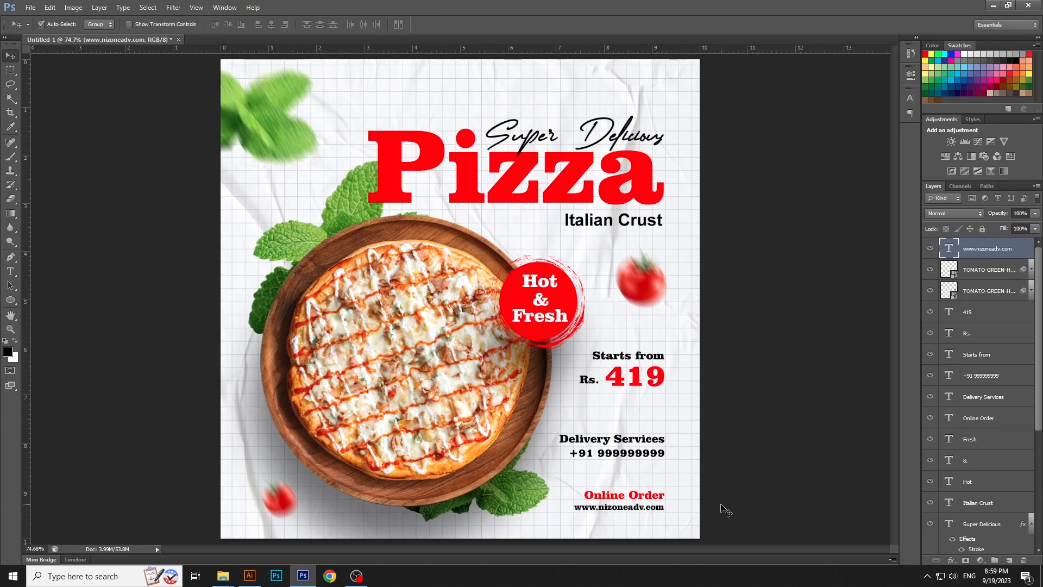
Recolour the "Delivery Services" text to the red of the "Pizza" headline (ff0000)
left_click(647, 440)
key("t")
left_click(644, 440)
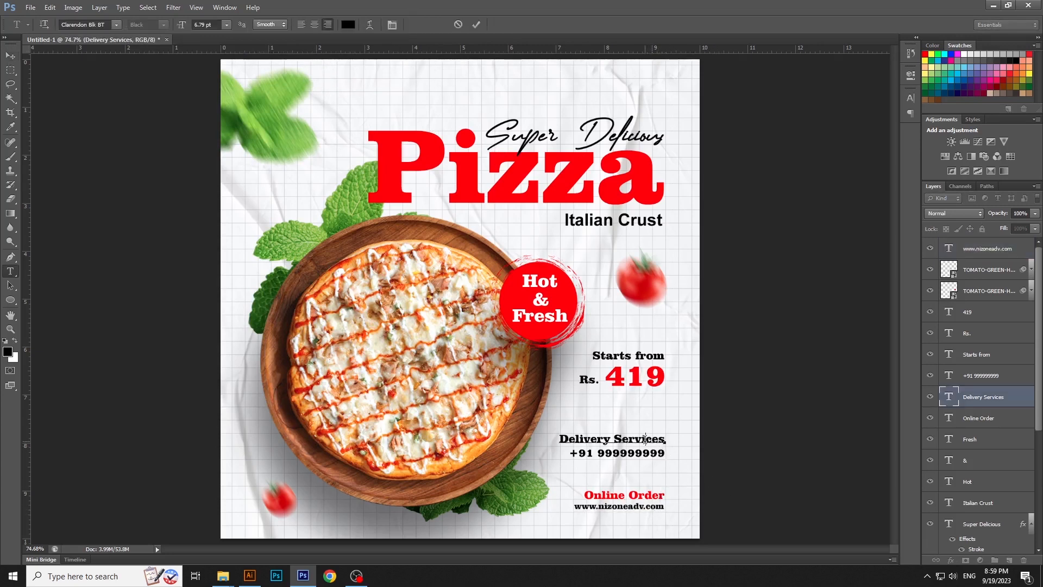
key("ctrl+a")
left_click(348, 27)
left_click(570, 178)
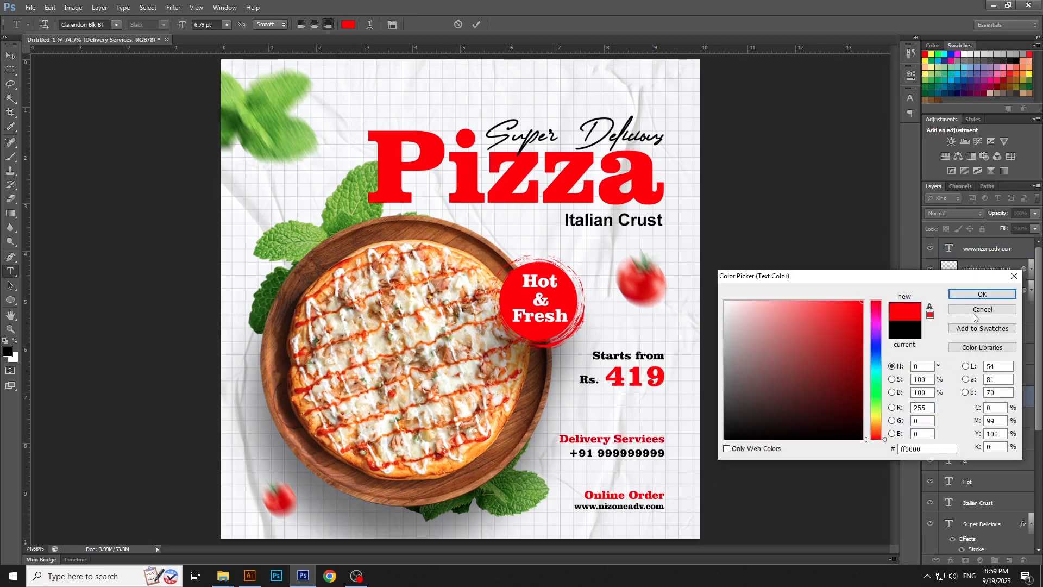
left_click(982, 294)
left_click(11, 55)
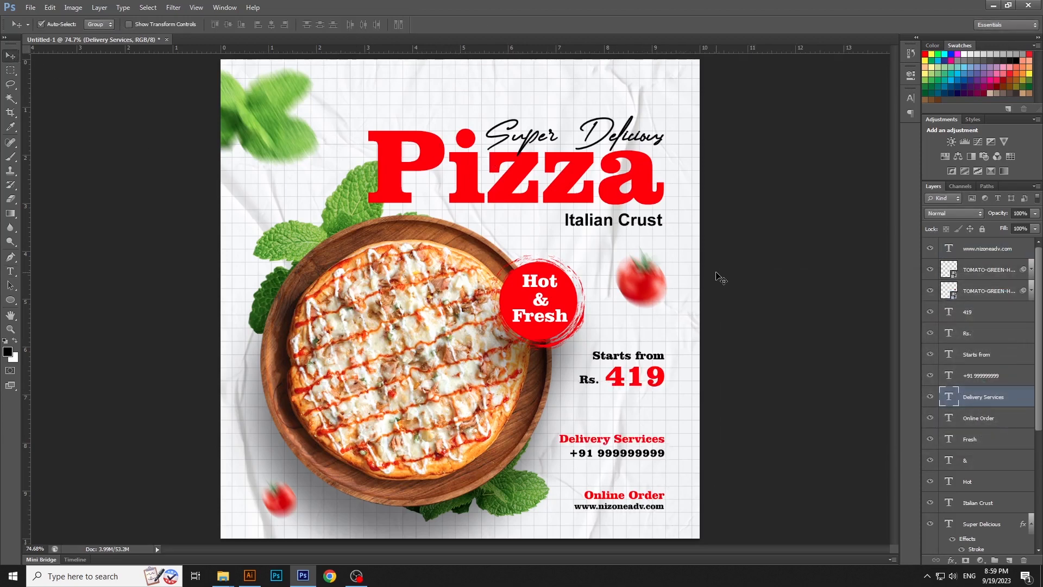
left_click(750, 300)
Nudge the "Hot", "&" and "Fresh" texts together slightly down and left within the red badge
left_click(553, 319)
left_click(542, 304, "shift")
left_click(546, 284, "shift")
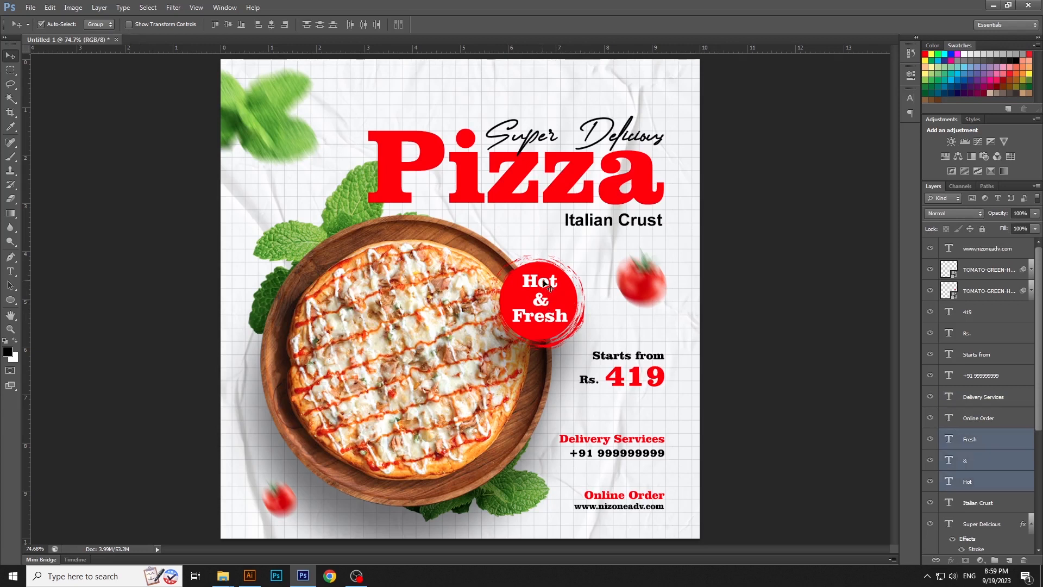
key("Down")
key("Down")
key("Down")
key("Left")
key("Left")
key("Left")
key("Left")
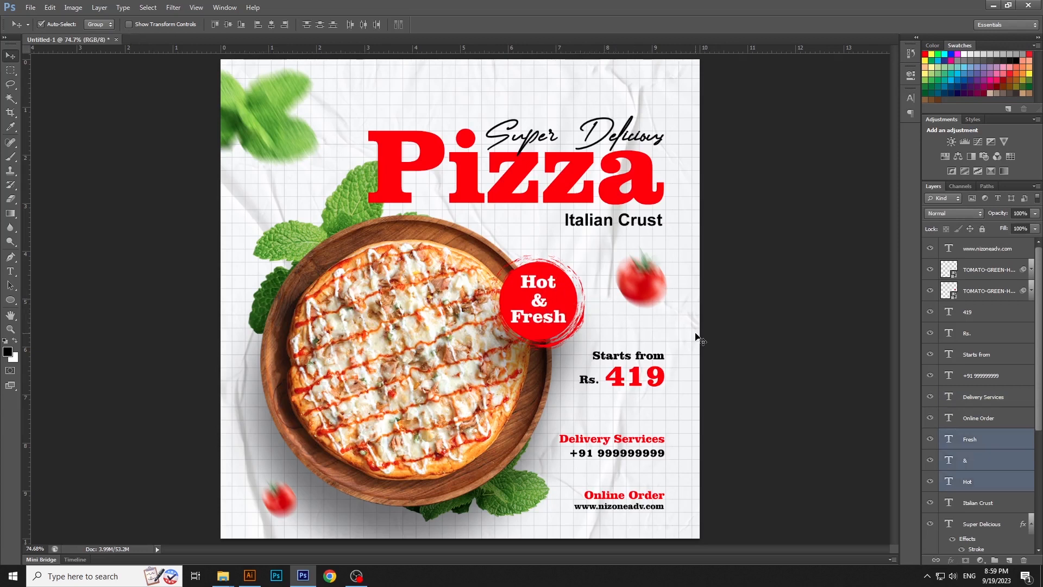
left_click(695, 337)
Enlarge the "Italian Crust" text slightly, keeping its right end flush with "Pizza"
left_click(634, 221)
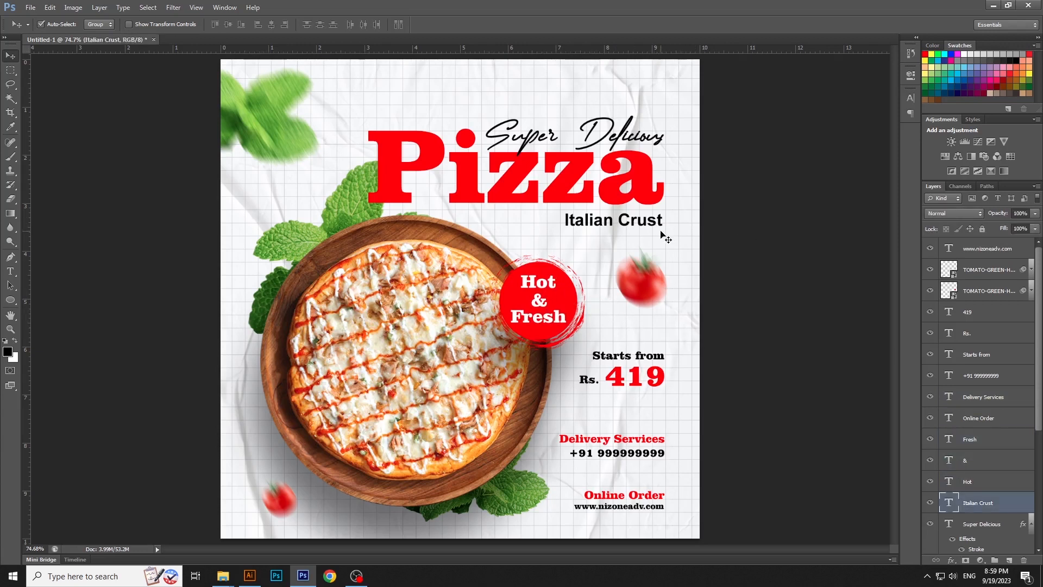
key("ctrl+t")
left_click_drag(564, 230, 551, 240)
key("Return")
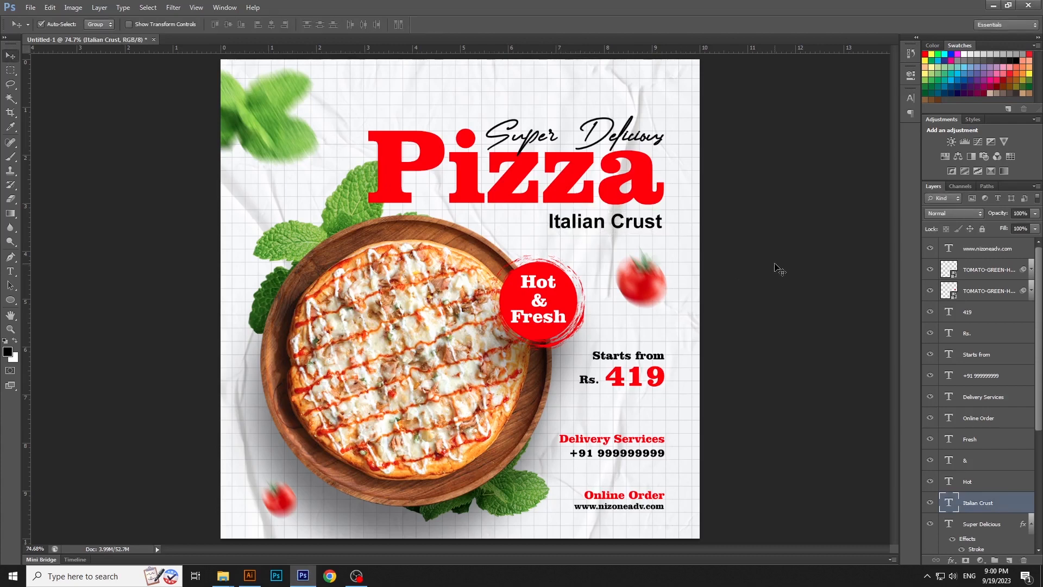
left_click(778, 268)
Switch to Illustrator's circle.ai and draw an unfilled circle with a white 2.5 pt outline, about 14 cm wide, above the trapezoid's left side
left_click(250, 579)
scroll(489, 333, "up", 4)
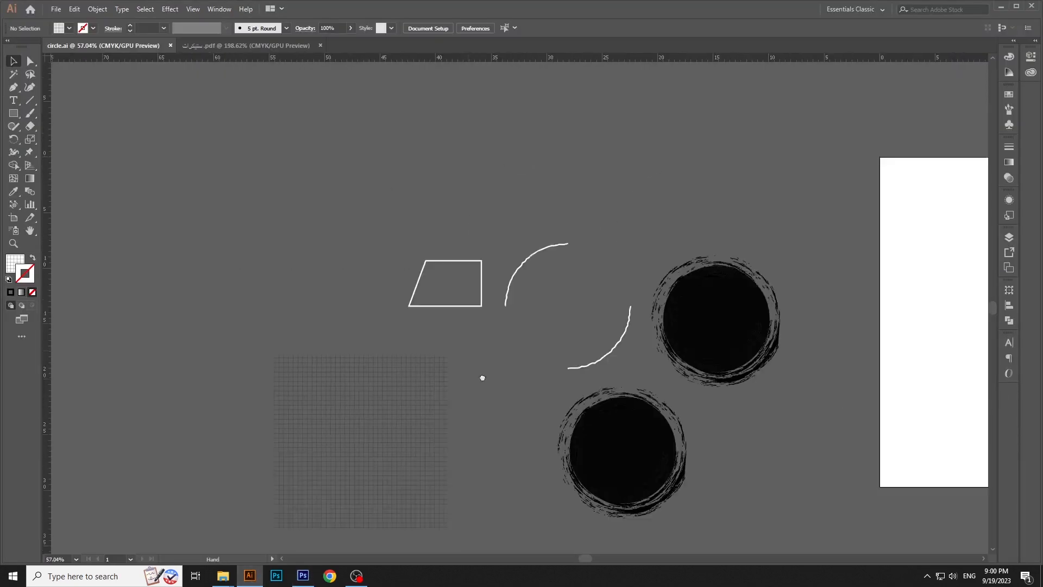
left_click(646, 406)
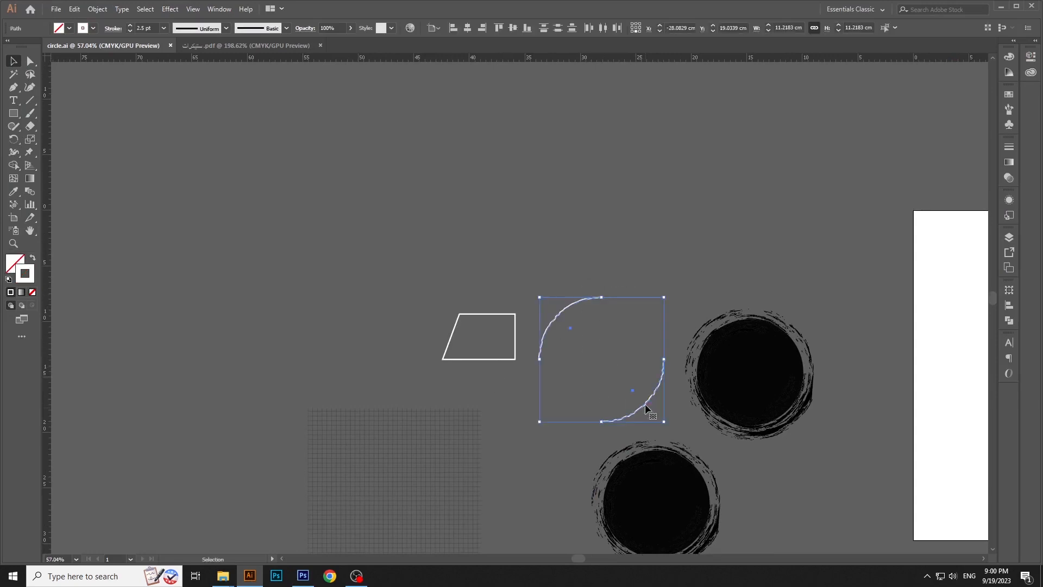
left_click(272, 224)
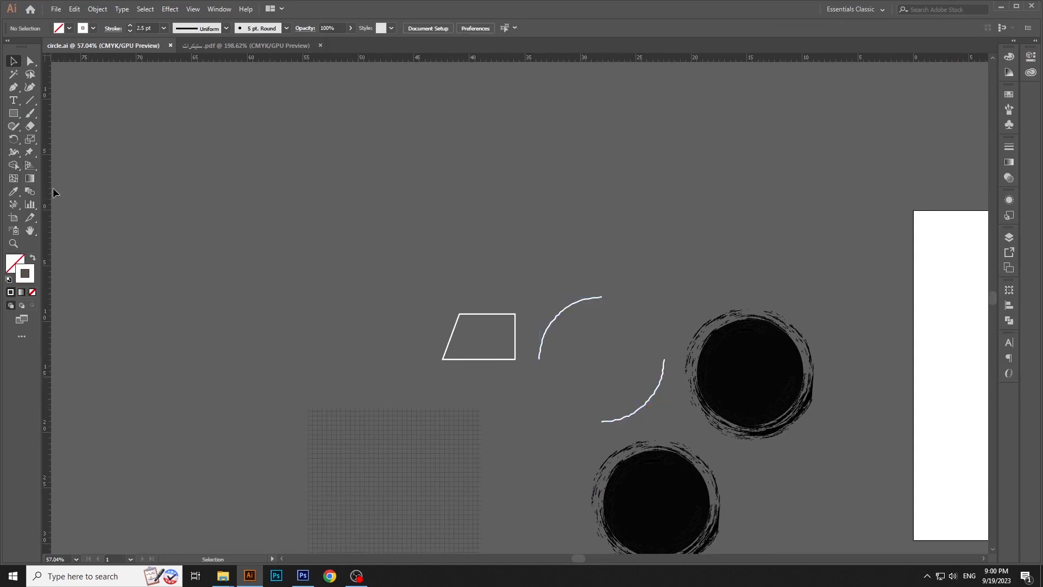
left_click(15, 119)
left_click(52, 137)
mouse_move(259, 152)
left_mouse_down()
mouse_move(385, 248)
mouse_move(417, 309)
left_mouse_up()
key("v")
left_click(385, 207)
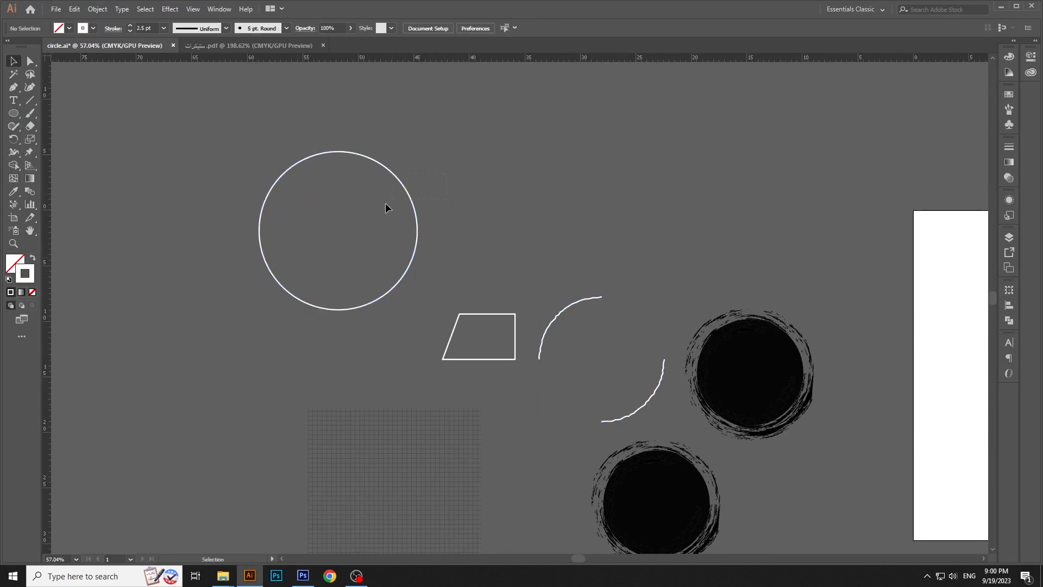
Delete the circle's upper-right and lower-left quarter segments, leaving two opposite arcs
left_click(408, 194)
left_click(170, 10)
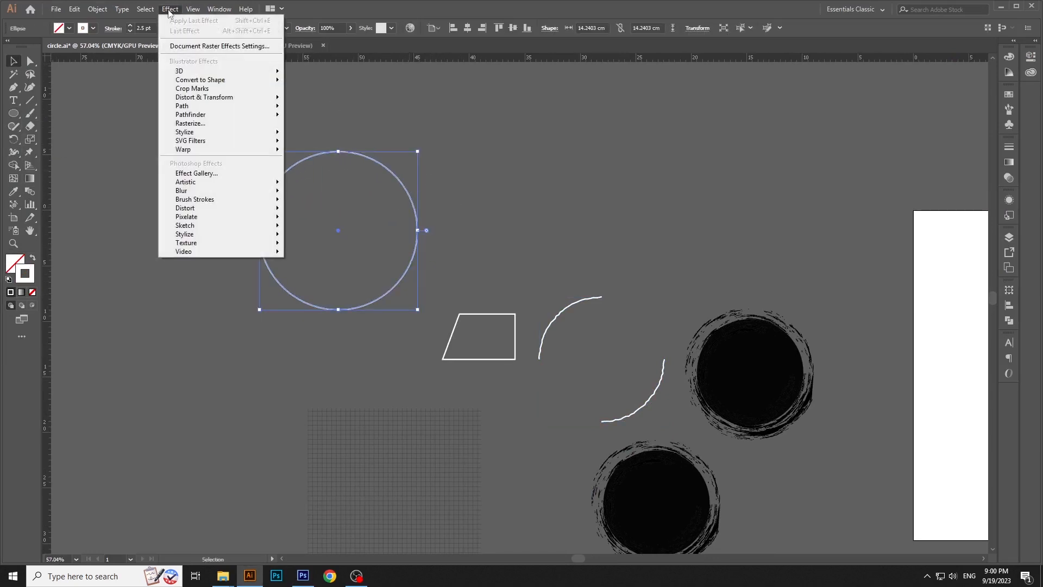
left_click(445, 145)
left_click(407, 185)
key("a")
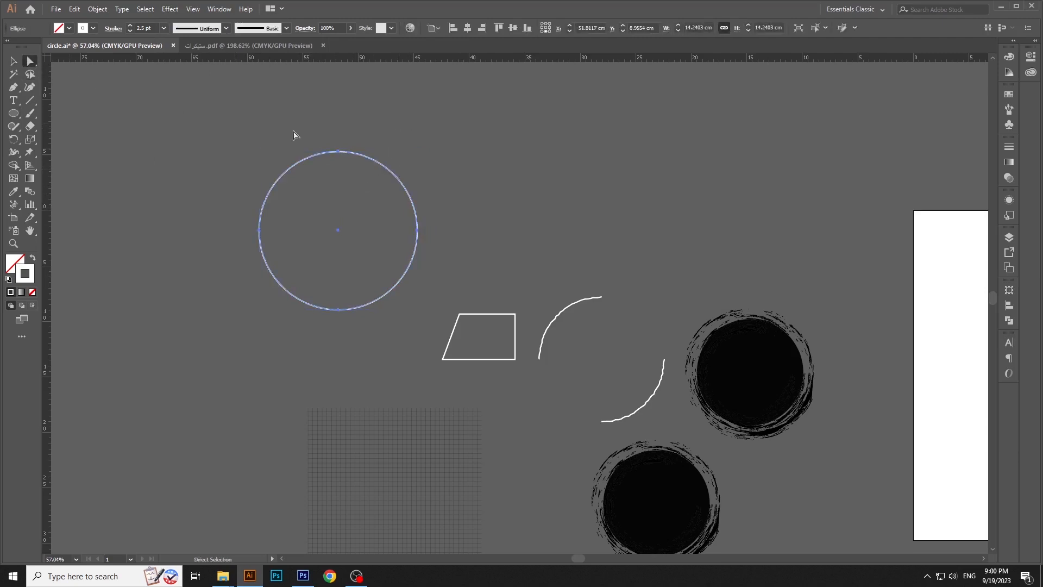
left_click(379, 173)
key("Delete")
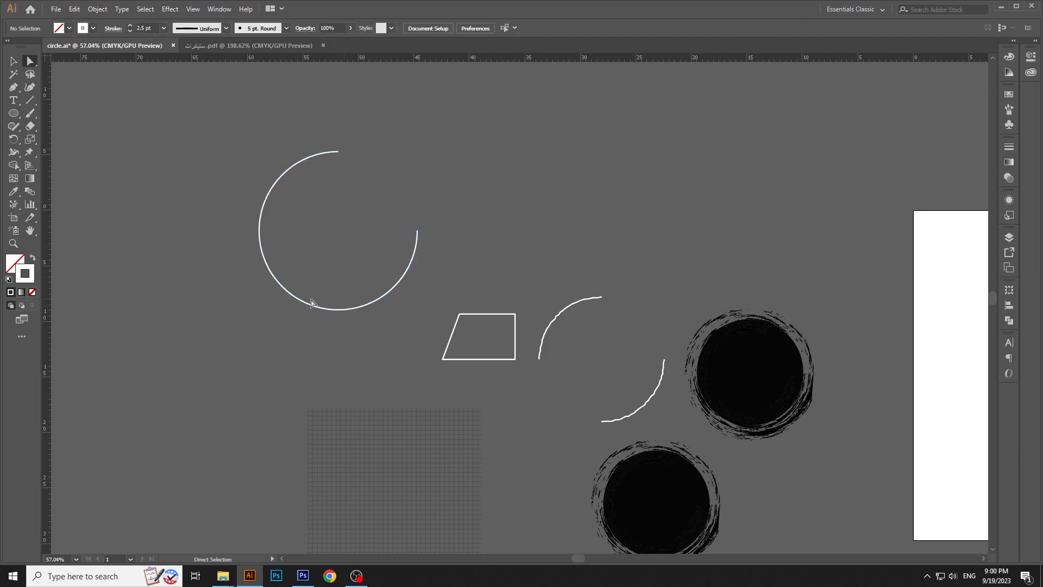
key("ctrl+z")
key("Delete")
left_click(392, 173)
key("Delete")
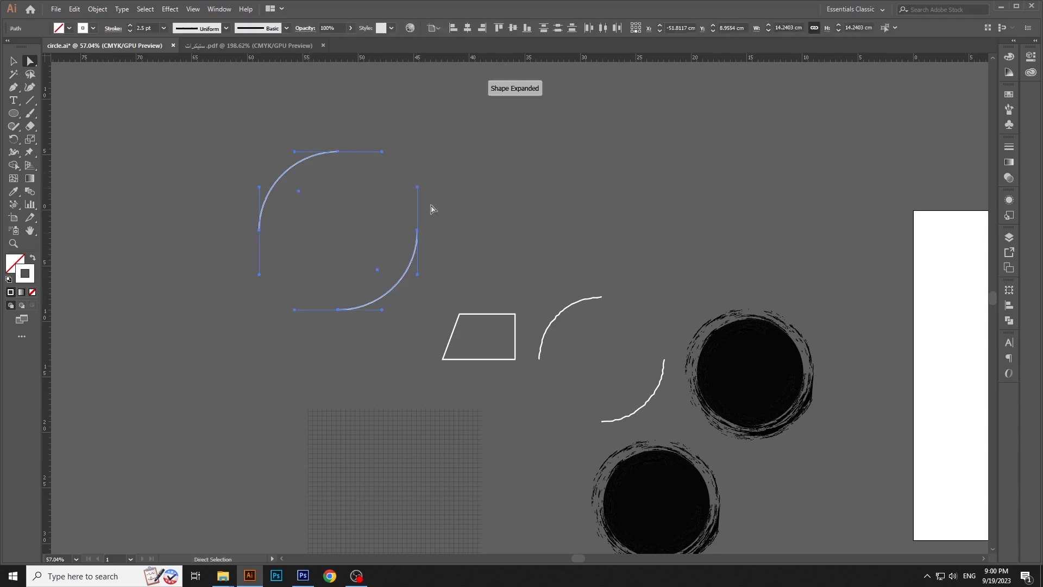
Apply the Roughen effect to both arcs with relative size 2%, detail 10/in and corner points
left_click(14, 61)
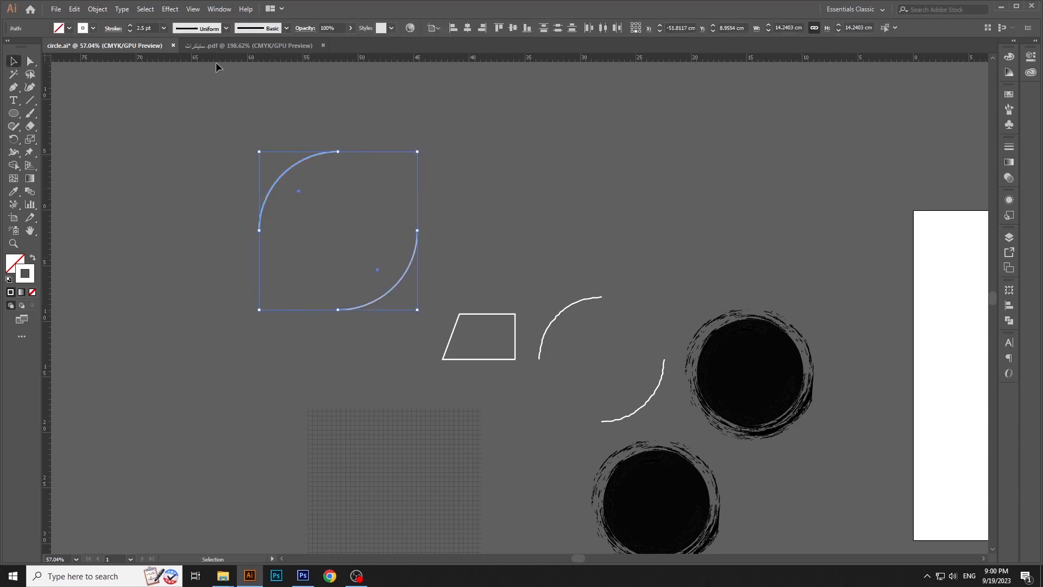
left_click(170, 9)
mouse_move(210, 100)
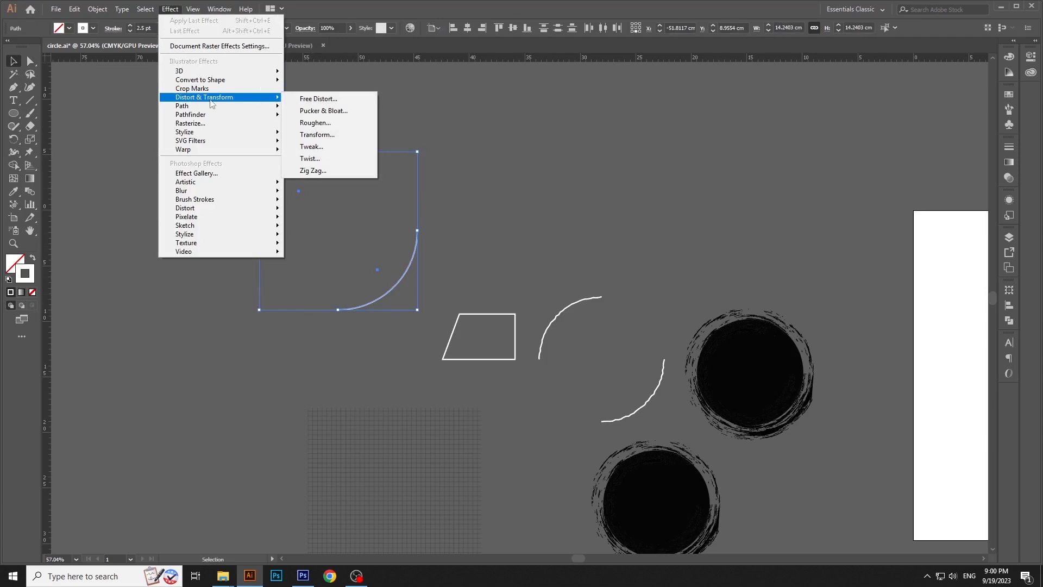
left_click(325, 124)
left_click(370, 423)
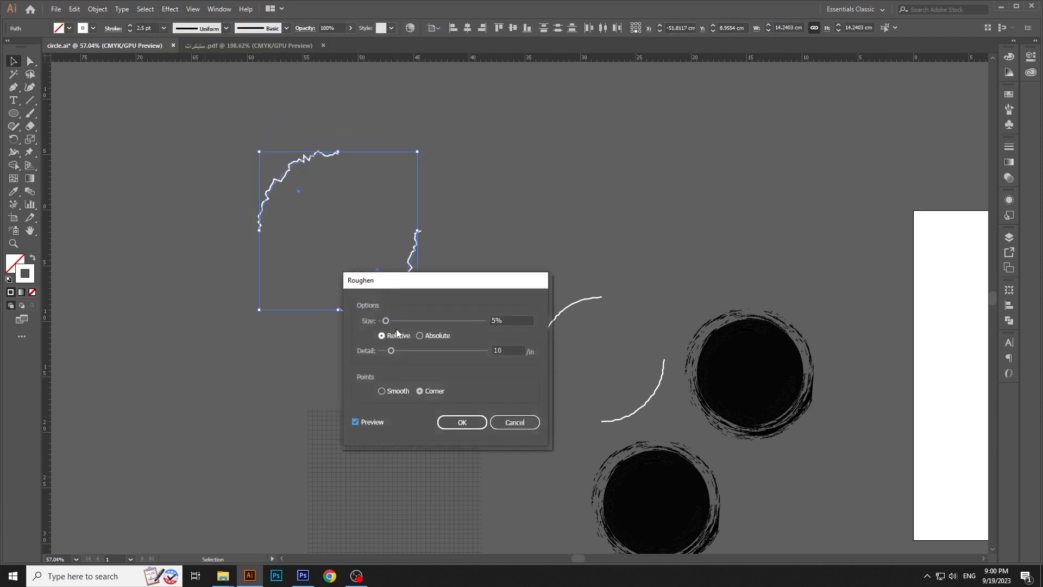
left_click_drag(386, 320, 383, 321)
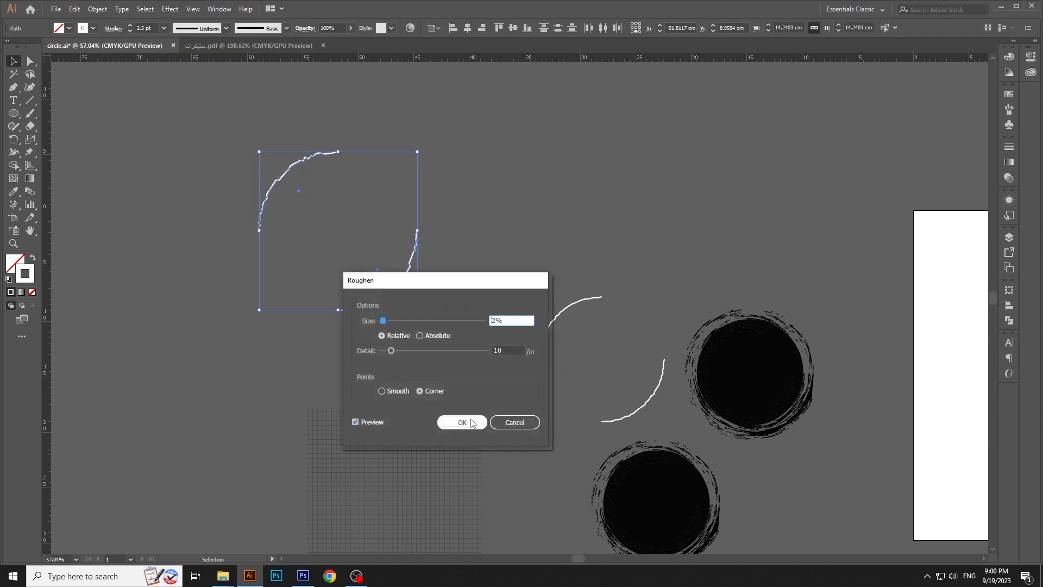
left_click(462, 422)
Copy the roughened arcs and paste them into the Photoshop pizza post as a smart object
left_click(244, 125)
left_click(375, 301)
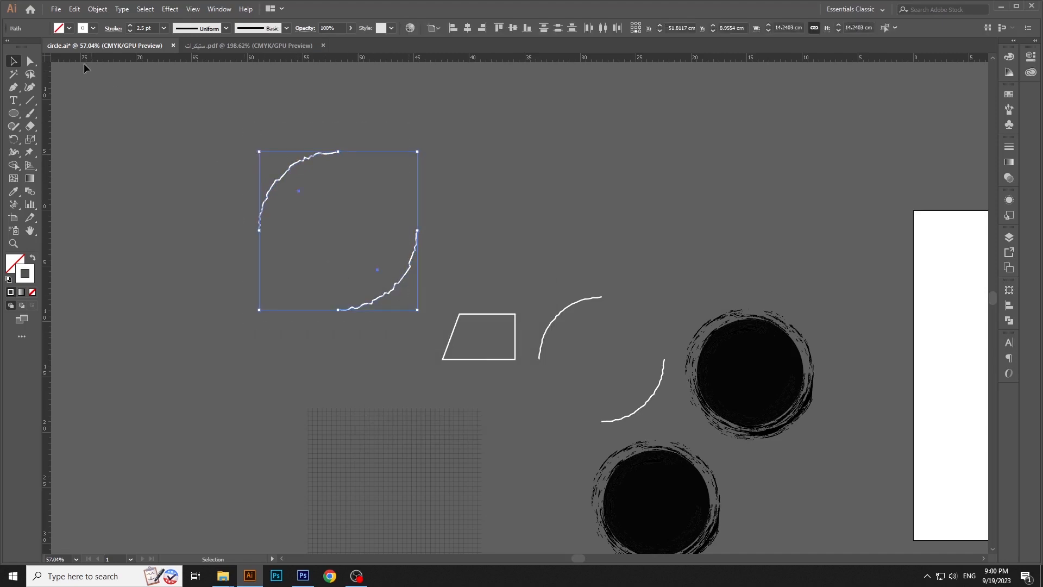
left_click(74, 9)
left_click(103, 61)
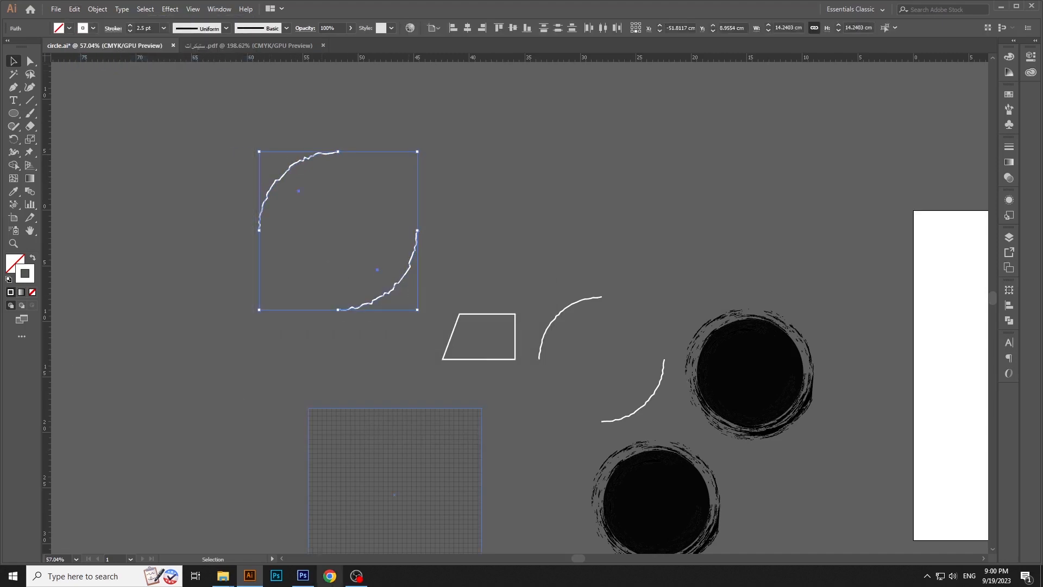
left_click(302, 576)
left_click(49, 8)
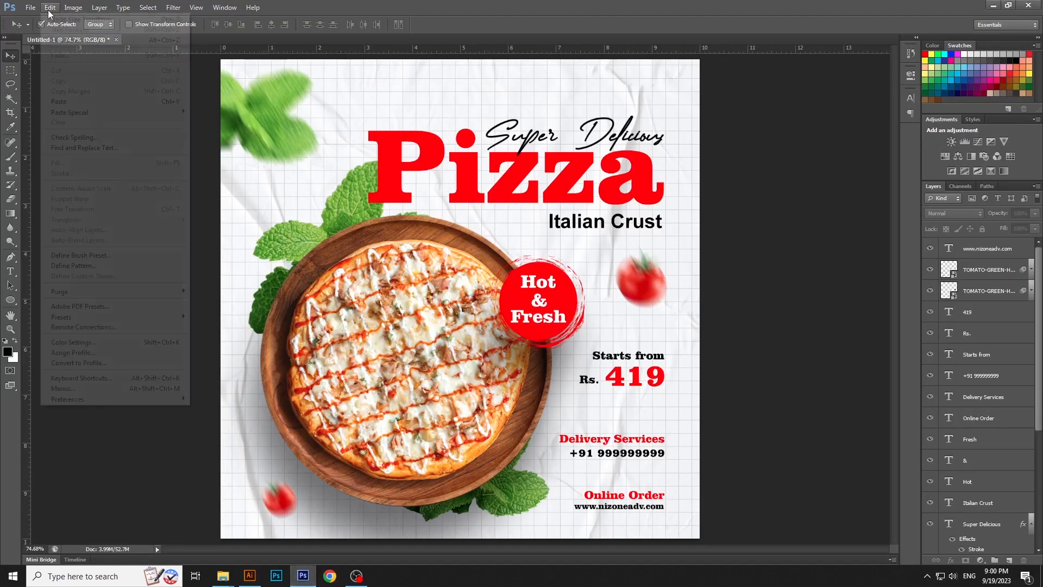
left_click(60, 102)
key("Return")
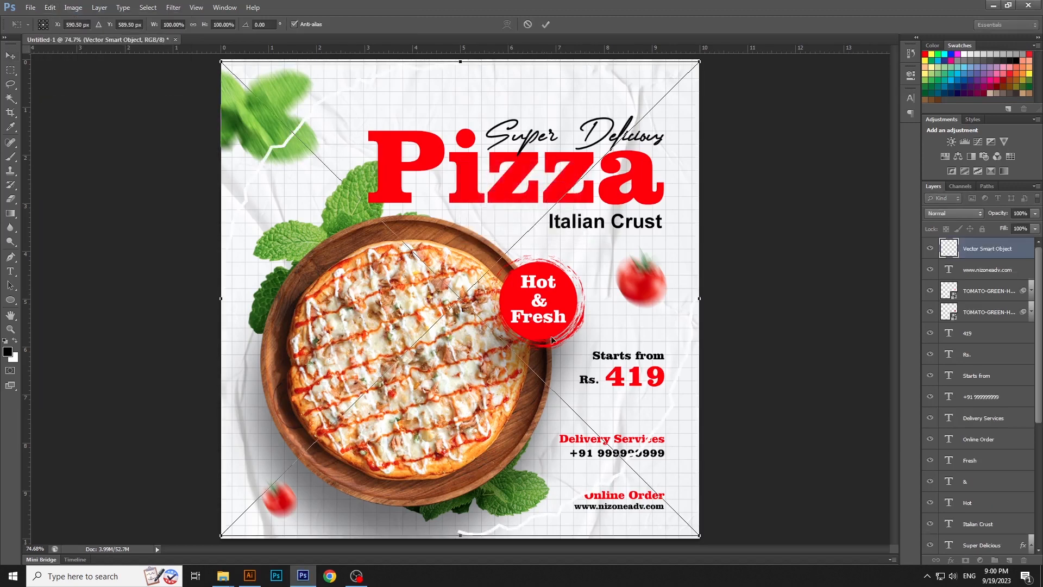
Shrink the pasted arcs to about 7 cm wide and centre them around the wooden pizza plate
left_click_drag(699, 536, 644, 482)
left_click_drag(609, 409, 559, 469)
left_click_drag(596, 542, 575, 524)
left_click_drag(535, 472, 529, 475)
key("Return")
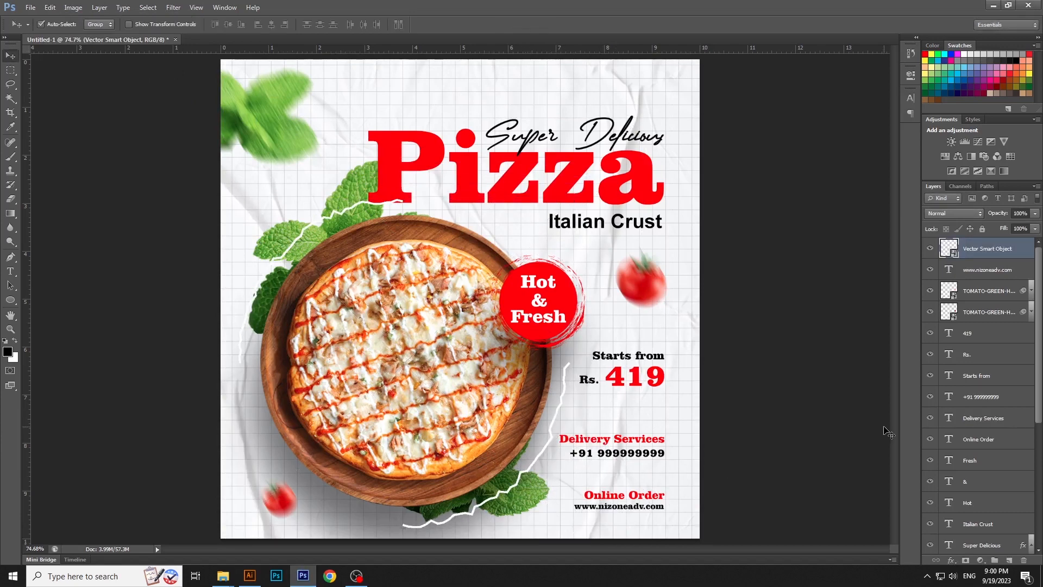
Move the arcs' layer down the stack to sit between "mint copy 2" and "Group 2"
scroll(976, 393, "down", 5)
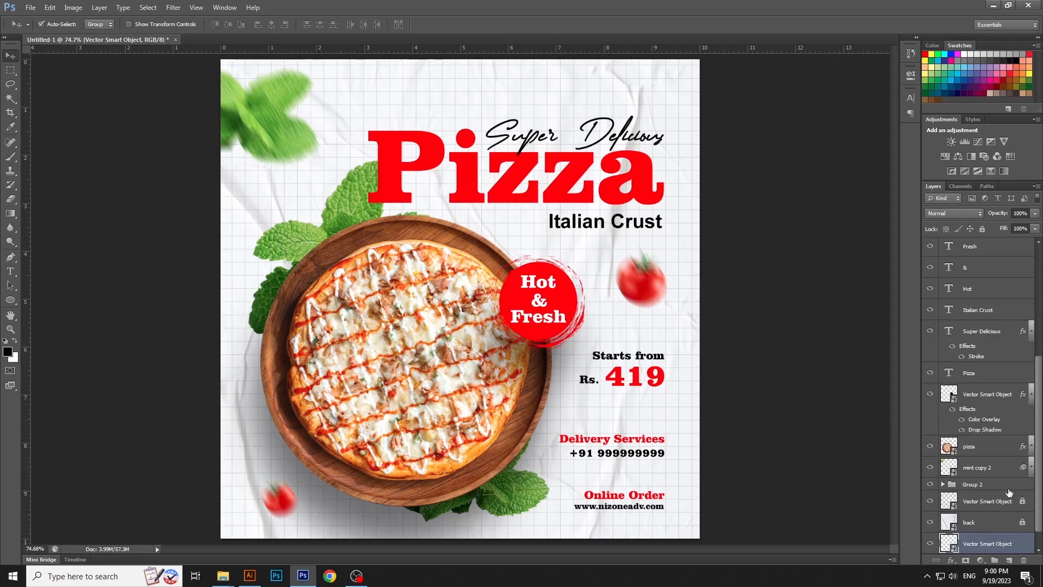
key("ctrl+bracketright")
key("ctrl+bracketright")
key("ctrl+bracketright")
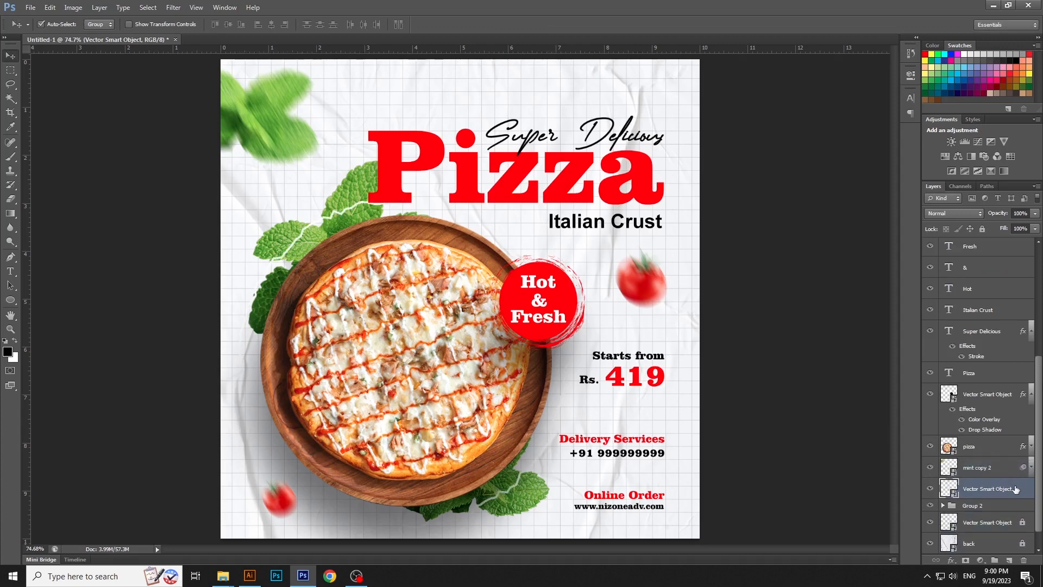
Add a Color Overlay to the arcs in the red sampled from the "Pizza" headline (ff0000)
double_click(1020, 489)
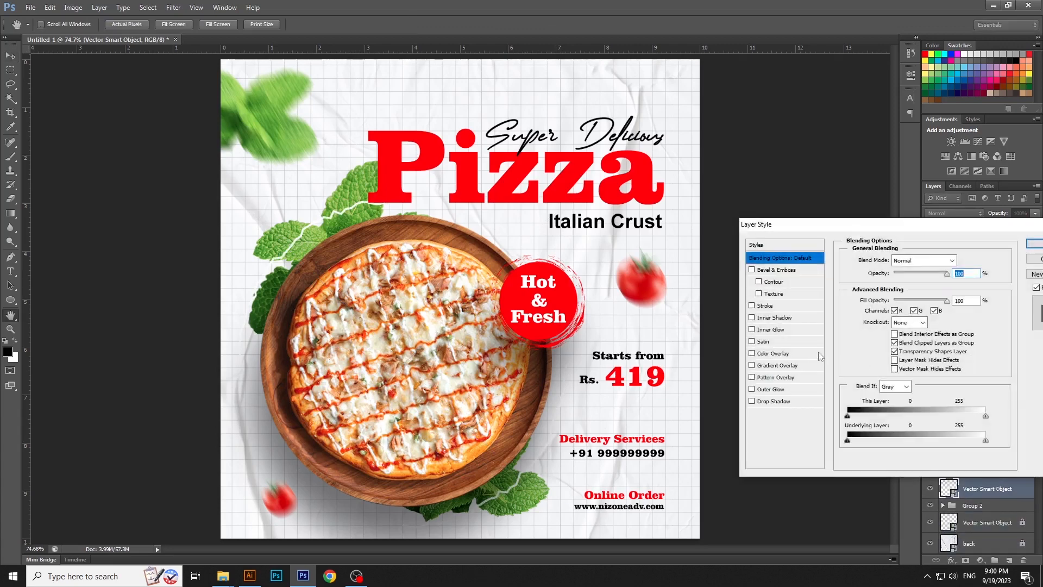
left_click(774, 353)
left_click(970, 264)
left_click(640, 189)
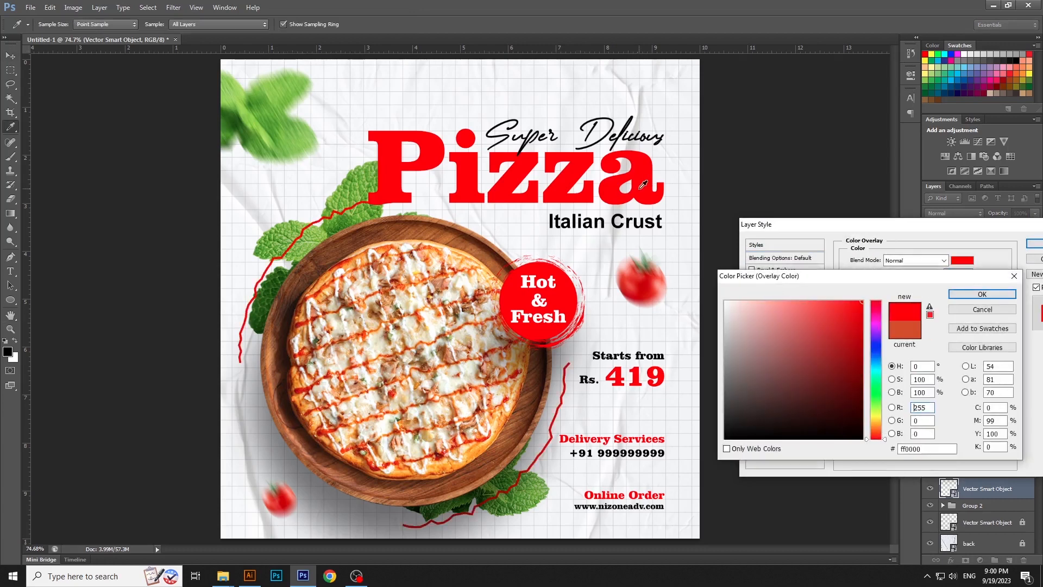
key("Return")
key("Return")
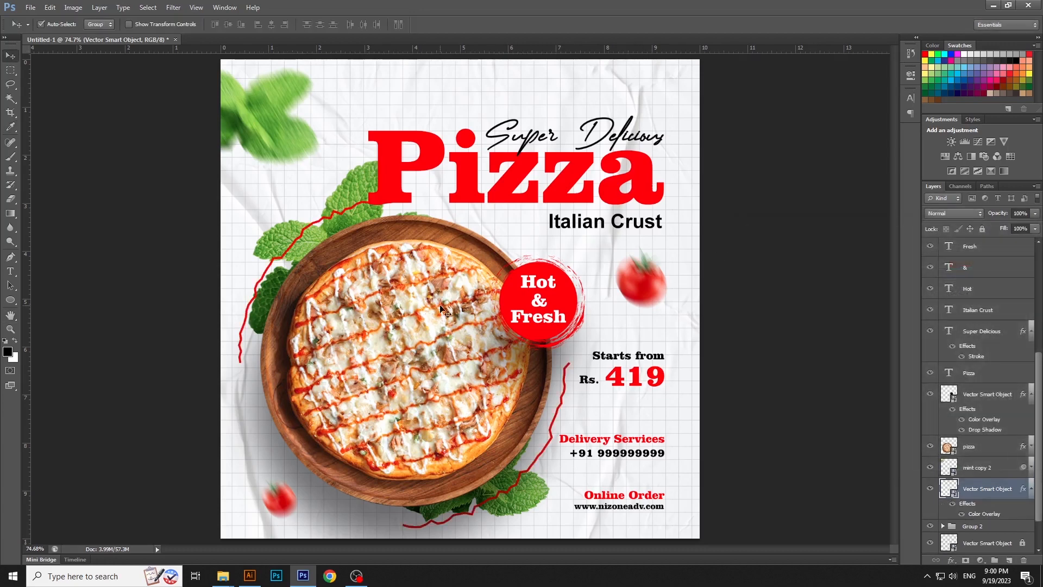
Rotate the red arcs about 81° counter-clockwise around the plate and scale them to about 47.5%
key("ctrl+t")
left_click_drag(228, 204, 277, 442)
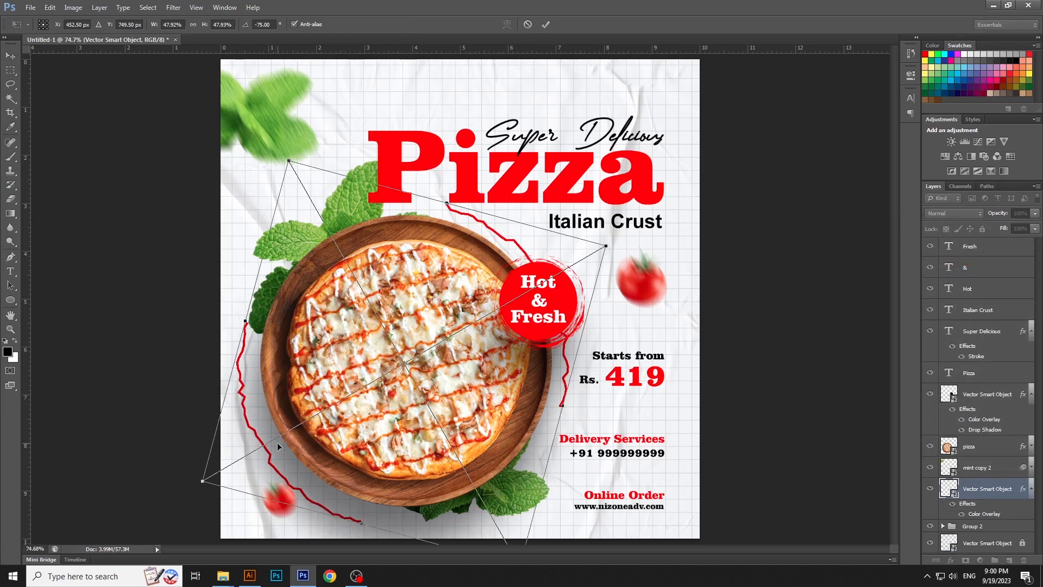
key("Return")
key("ctrl+t")
mouse_move(202, 480)
left_mouse_down()
mouse_move(226, 461)
mouse_move(209, 482)
left_mouse_up()
key("Return")
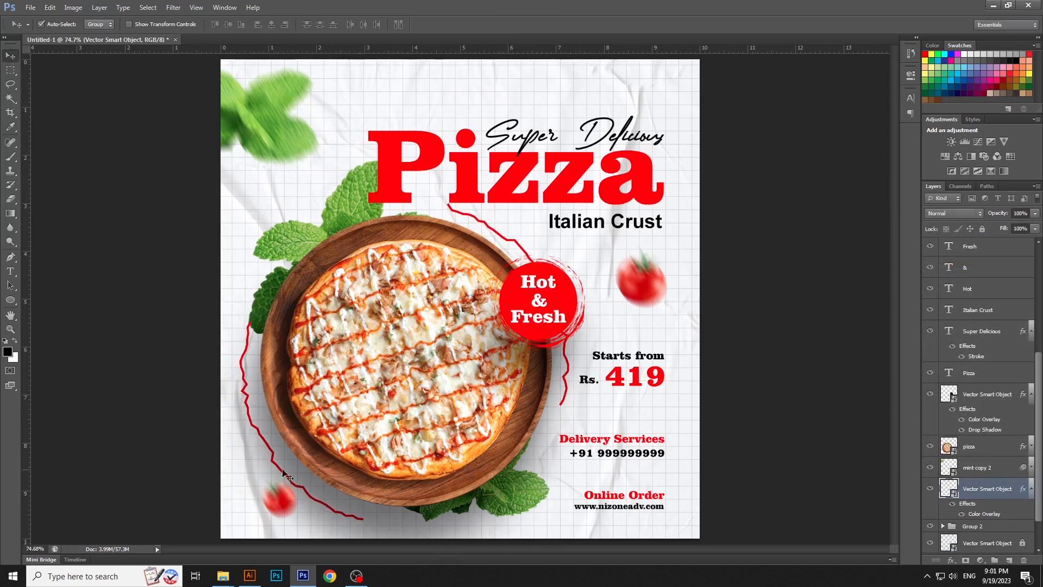
key("ctrl+t")
left_click_drag(682, 415, 689, 396)
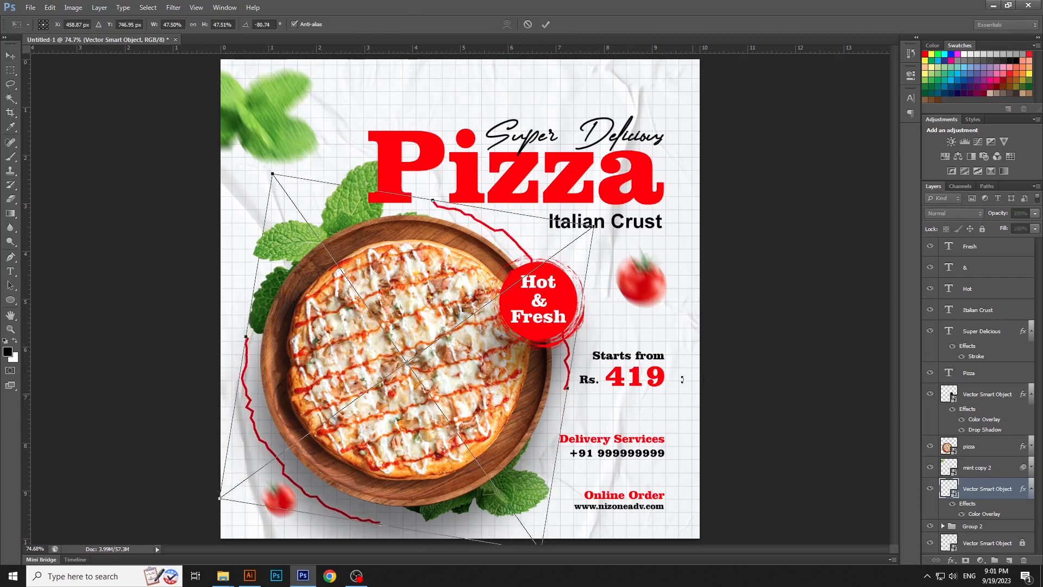
key("Return")
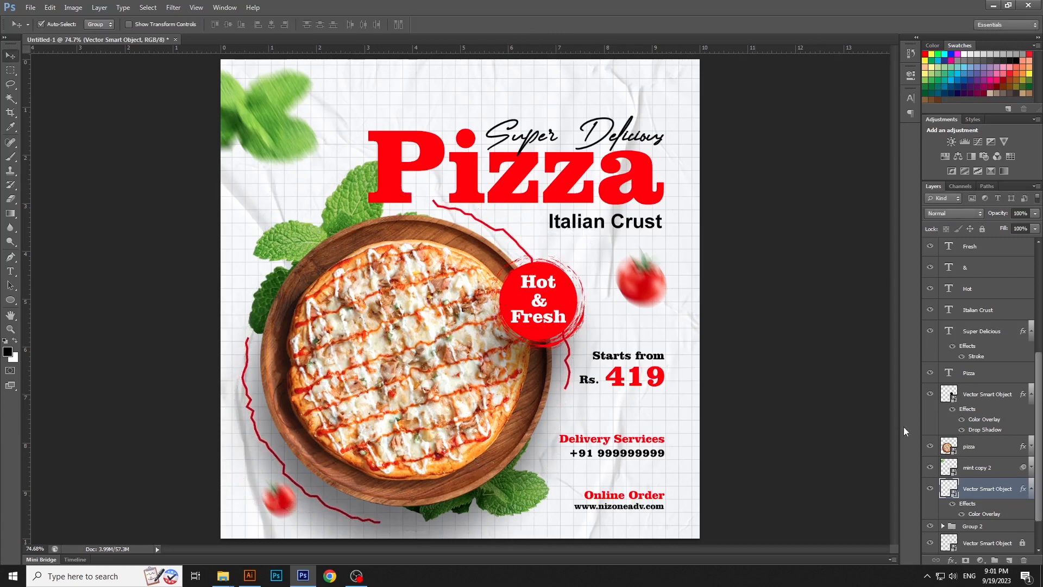
Collapse the effects lists of the badge, red arcs and "Super Delicious" layers
left_click(1031, 394)
left_click(1030, 457)
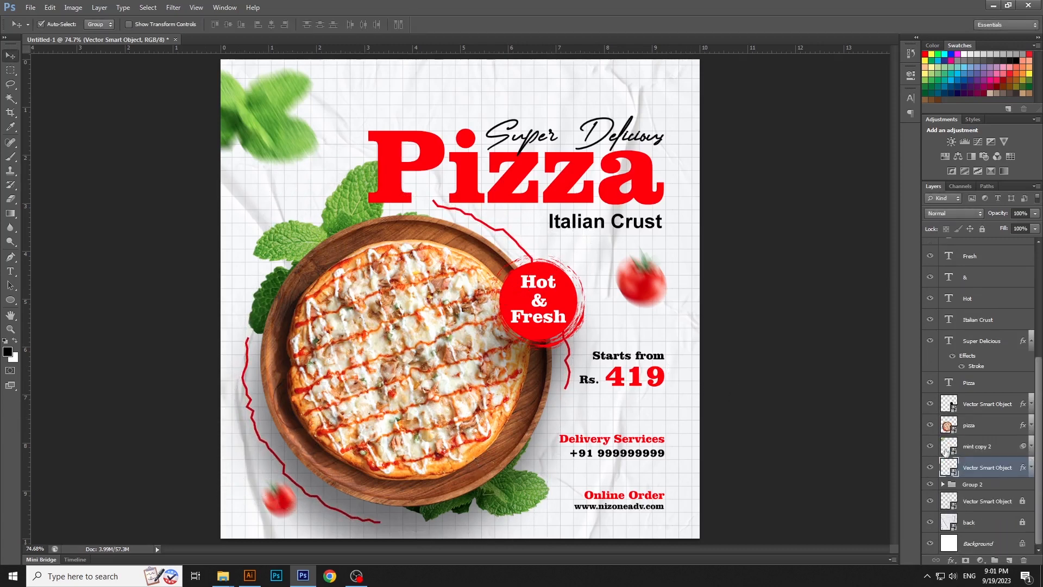
left_click(592, 478)
left_click(1031, 341)
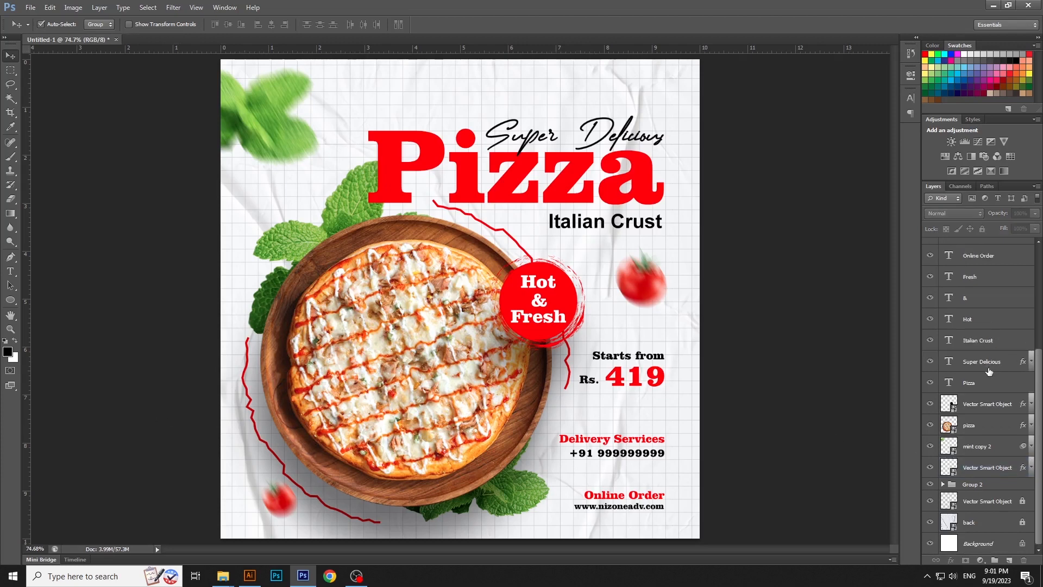
scroll(989, 371, "up", 5)
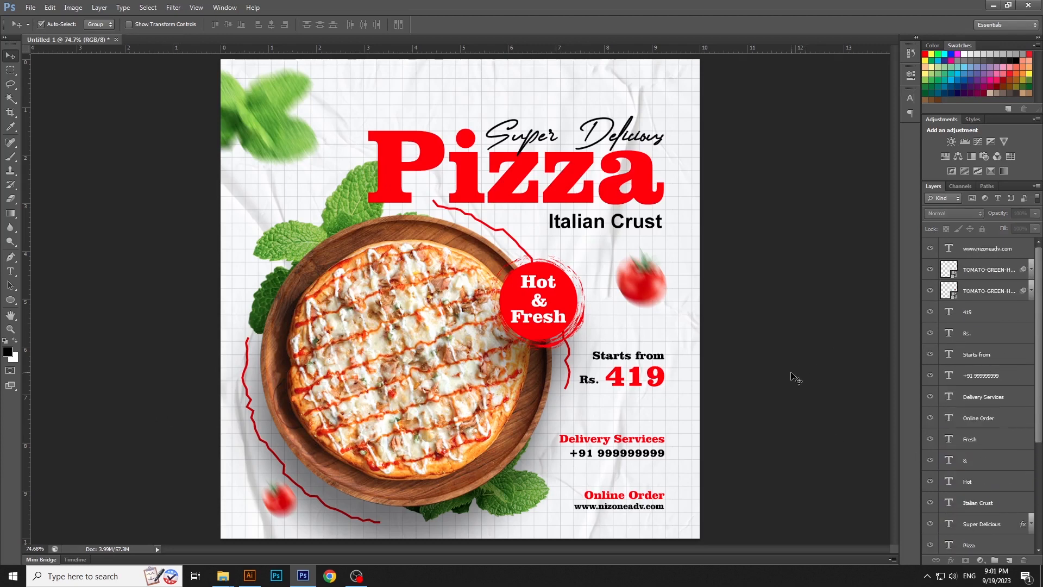
Nudge the "Rs." text slightly right so it sits closer to "419"
key("ctrl+minus")
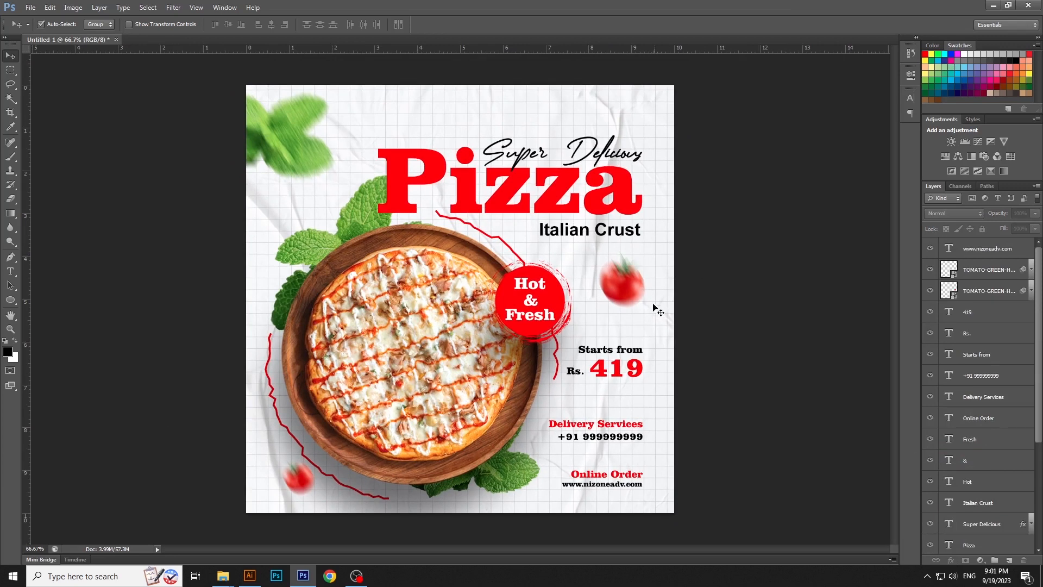
left_click(575, 373)
key("Right")
key("Right")
key("Right")
key("Right")
key("Right")
key("Right")
key("Right")
key("Right")
key("Right")
key("Right")
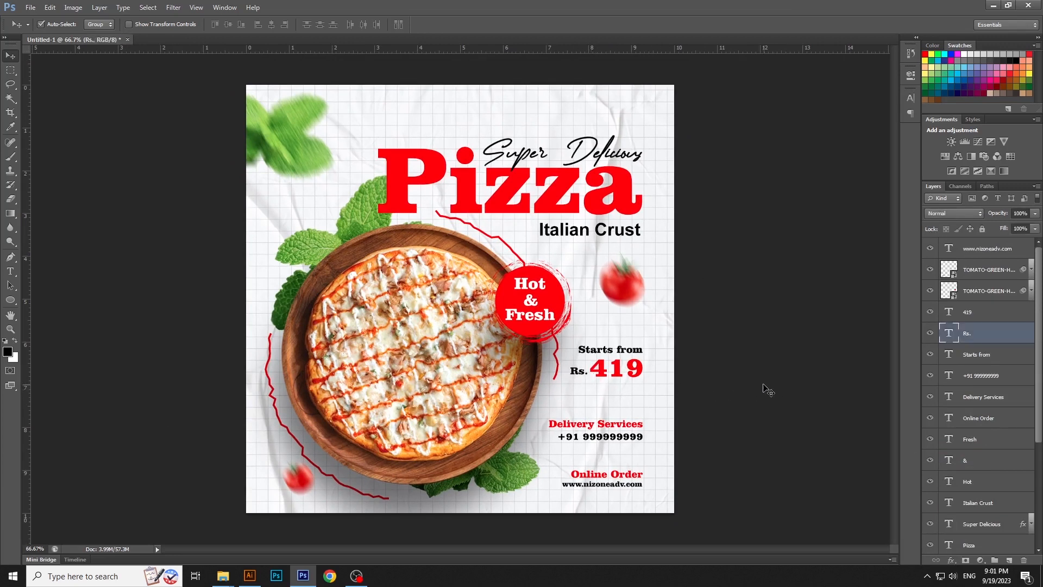
Move the "Starts from", "Rs." and "419" texts down about 0.4 cm, keeping their right alignment
left_click(631, 370, "shift")
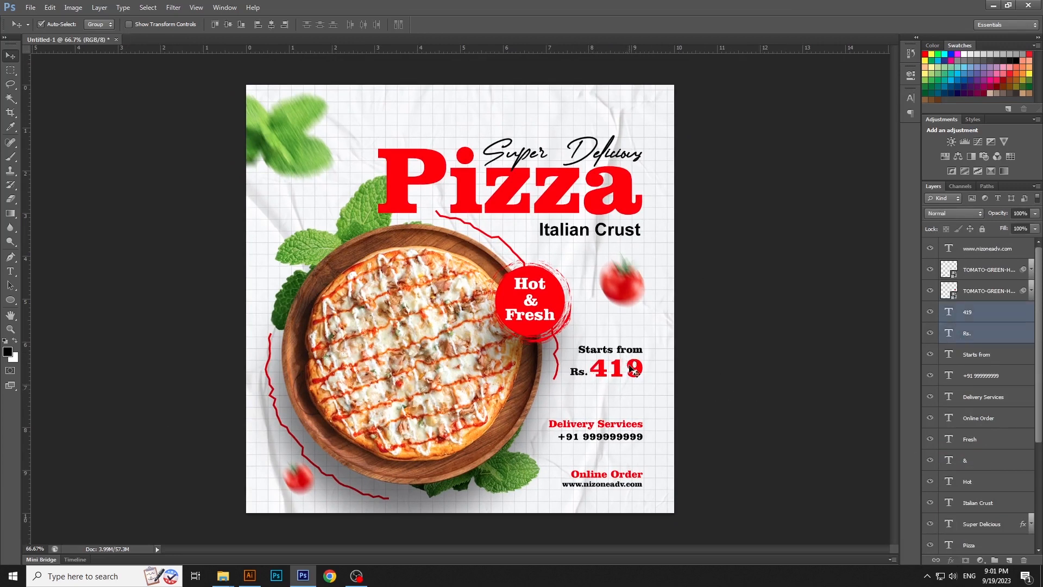
mouse_move(632, 371)
left_mouse_down()
mouse_move(632, 383)
mouse_move(635, 353)
mouse_move(634, 368)
left_mouse_up()
left_click(731, 372)
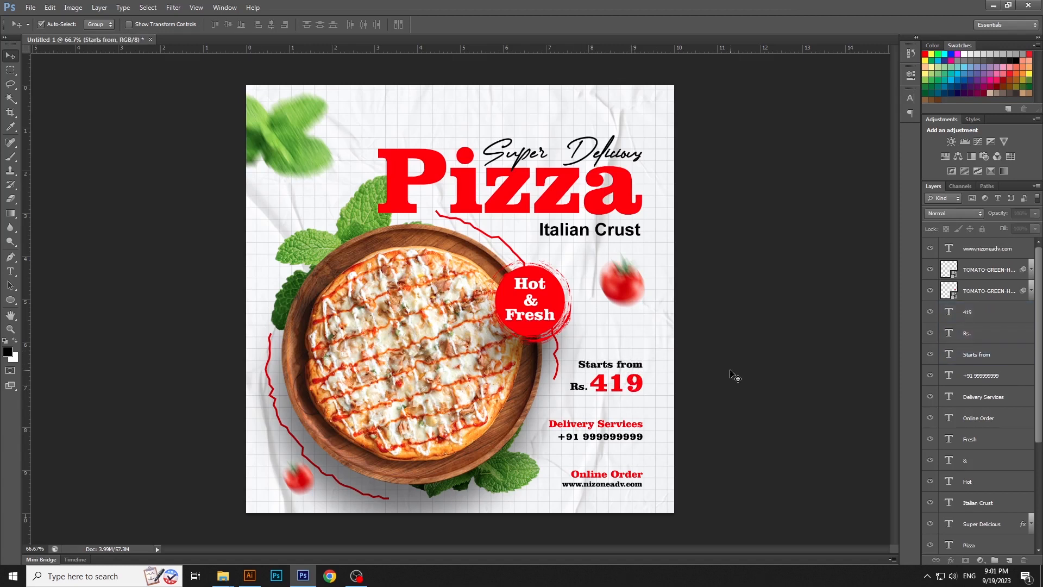